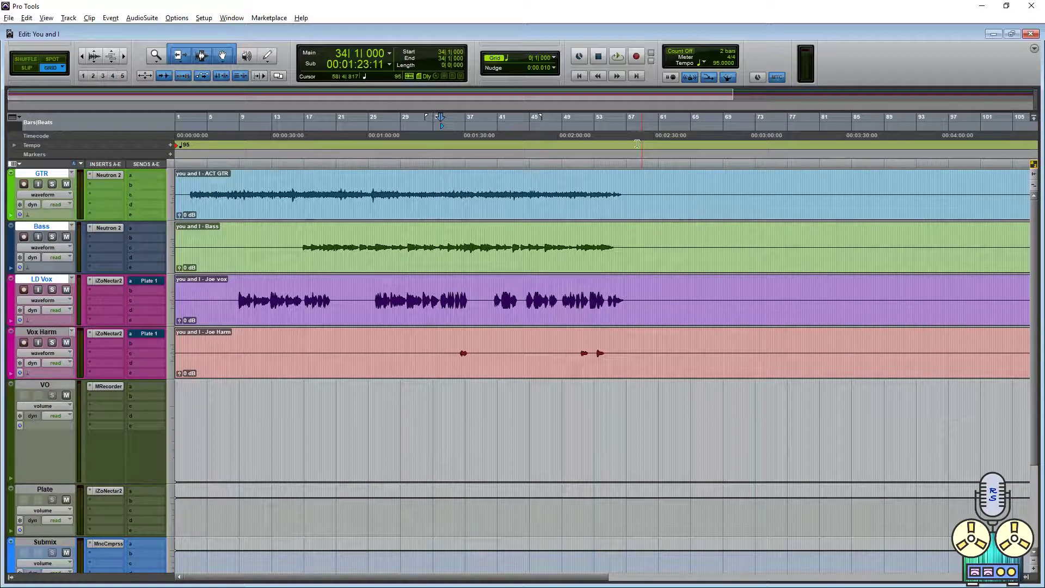
Play the full mix from the start of the lead vocal's second phrase, around bar 25, to hear it.
left_click(376, 286)
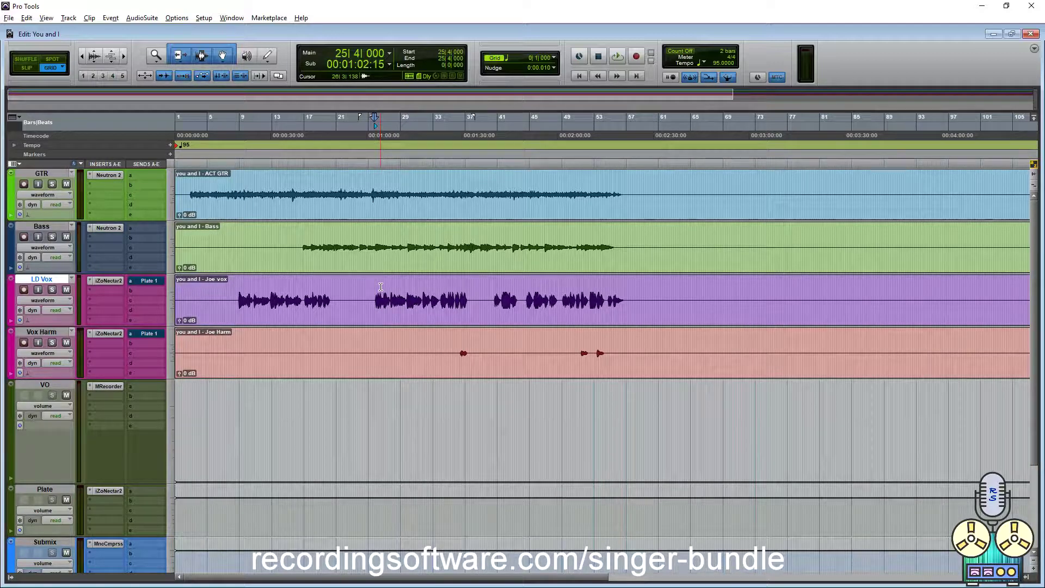
key("space")
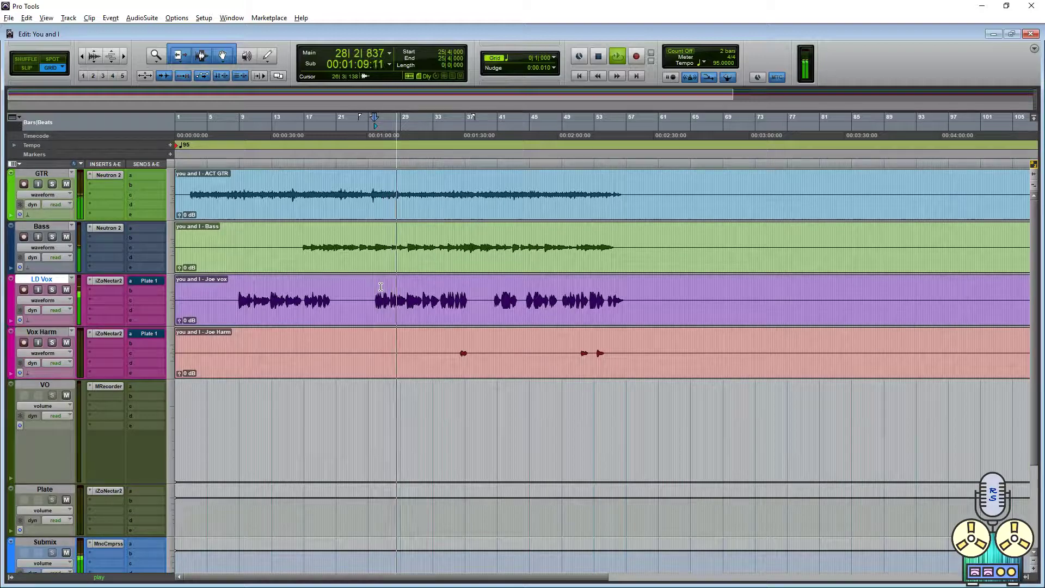
key("space")
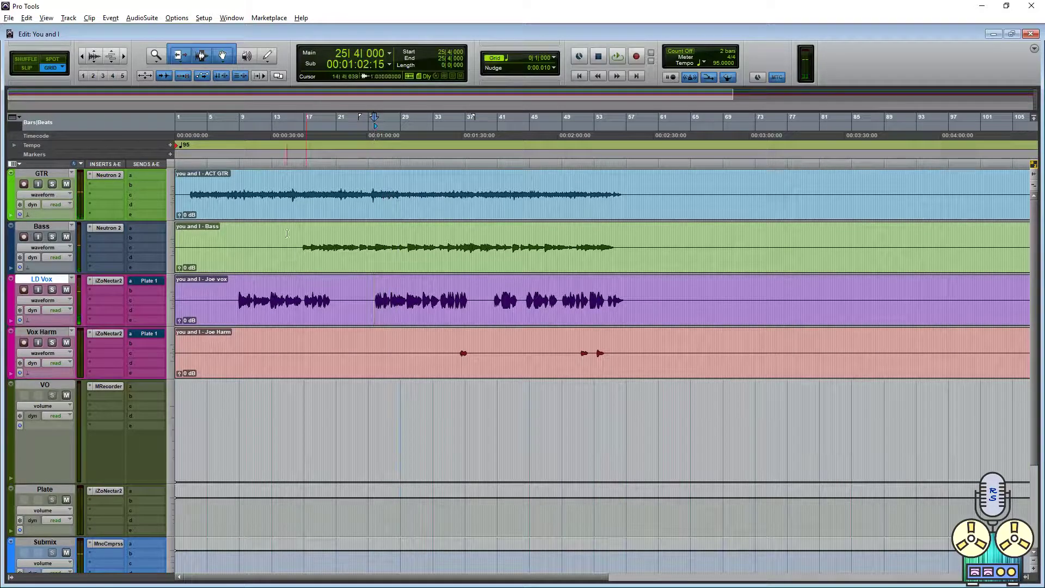
Listen to the GTR, Bass and LD Vox tracks soloed one after another from bar 25.
left_click(51, 185)
key("space")
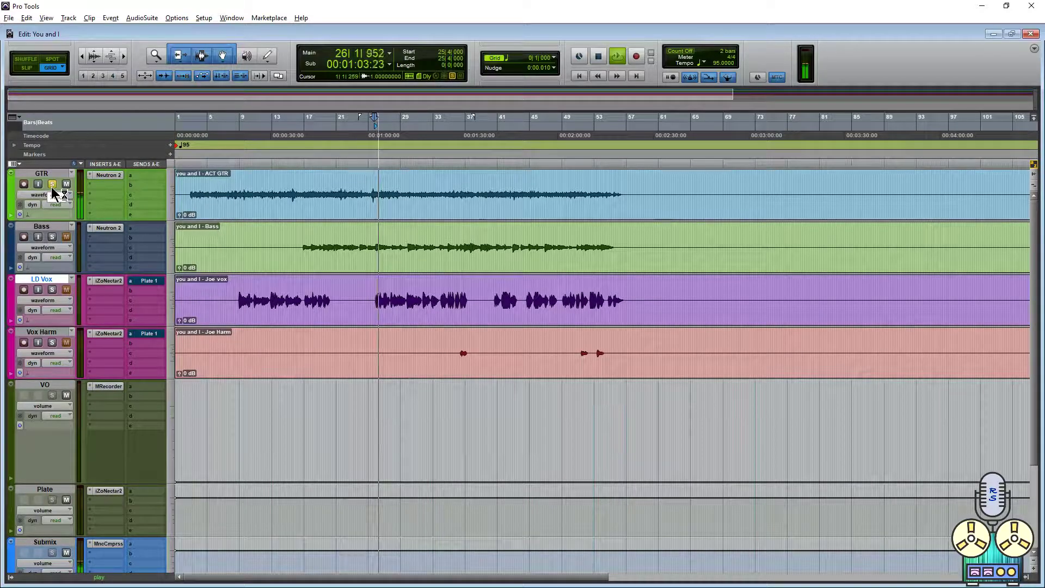
left_click(52, 186)
left_click(52, 238)
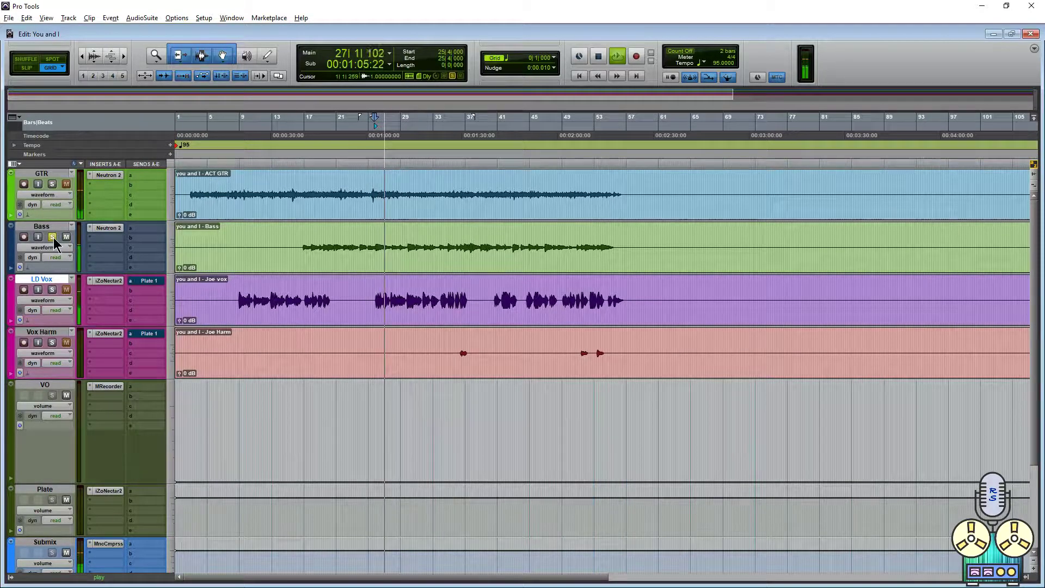
left_click(52, 238)
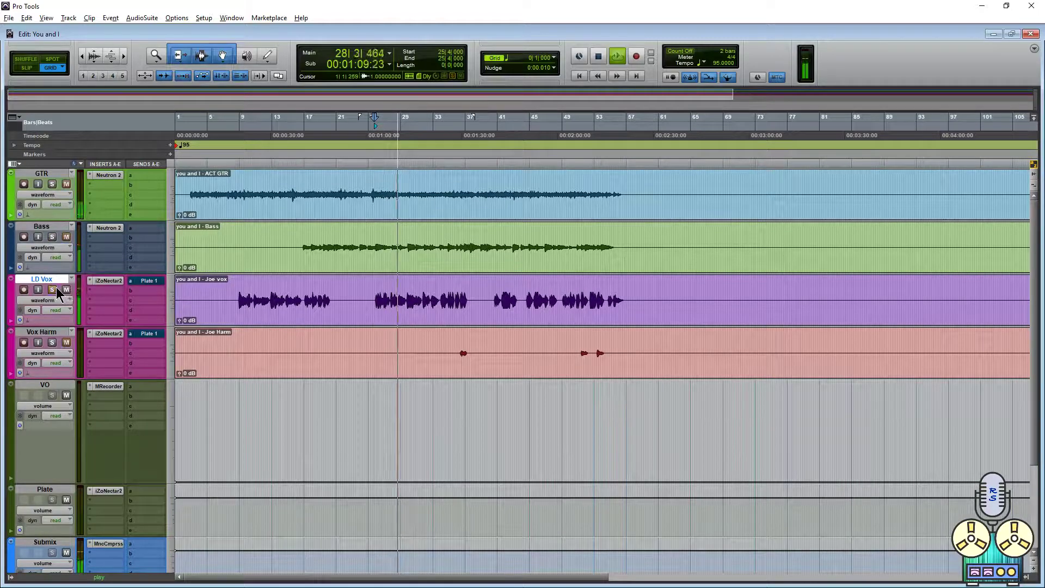
key("space")
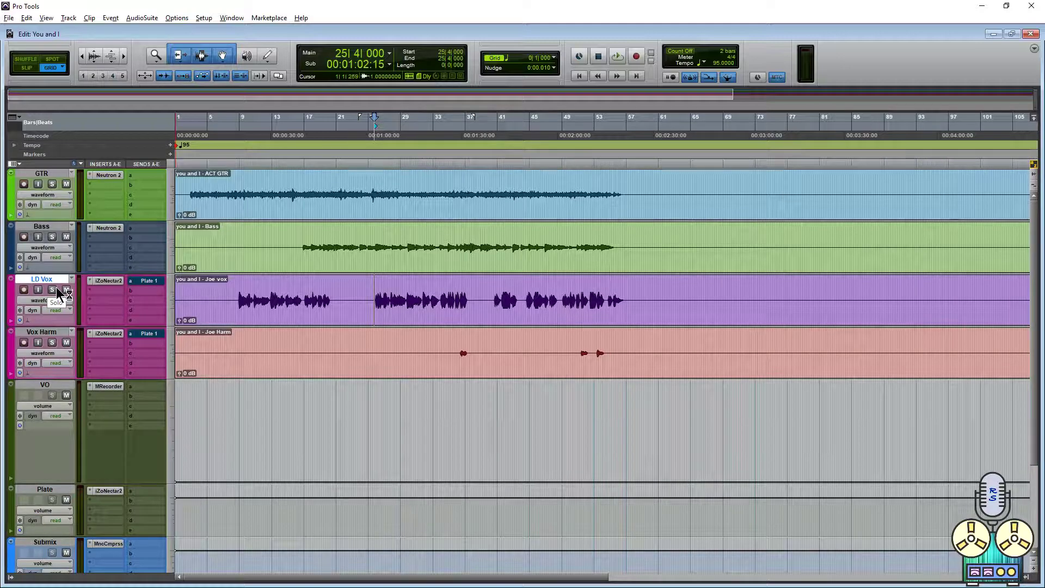
Open the Neutron 2 insert on the GTR track, solo the guitar, and place the plug-in over the Edit window.
key("ctrl+equal")
left_click(117, 60)
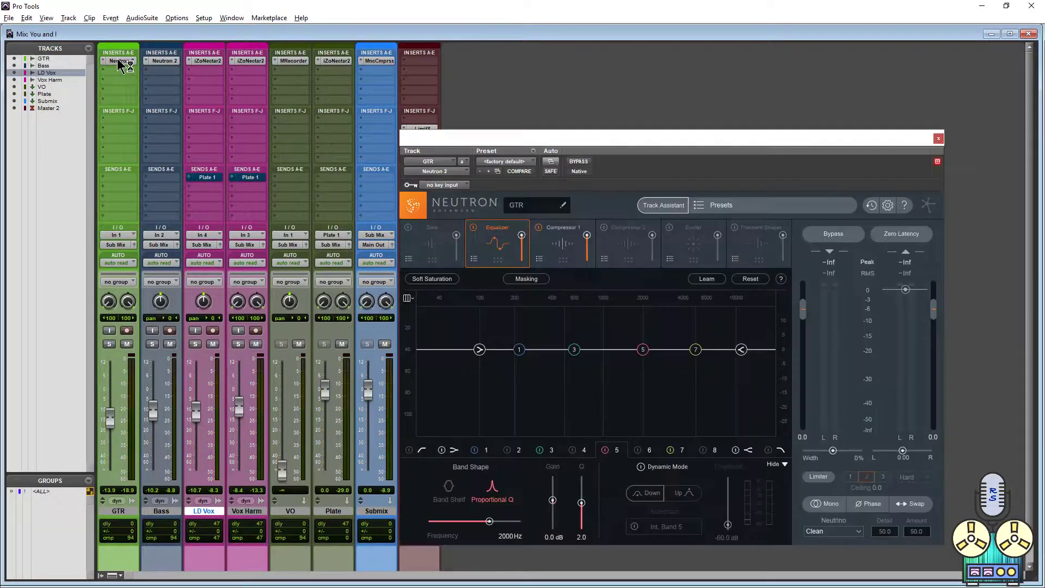
key("shift+s")
key("shift+s")
left_click(109, 344)
key("ctrl+equal")
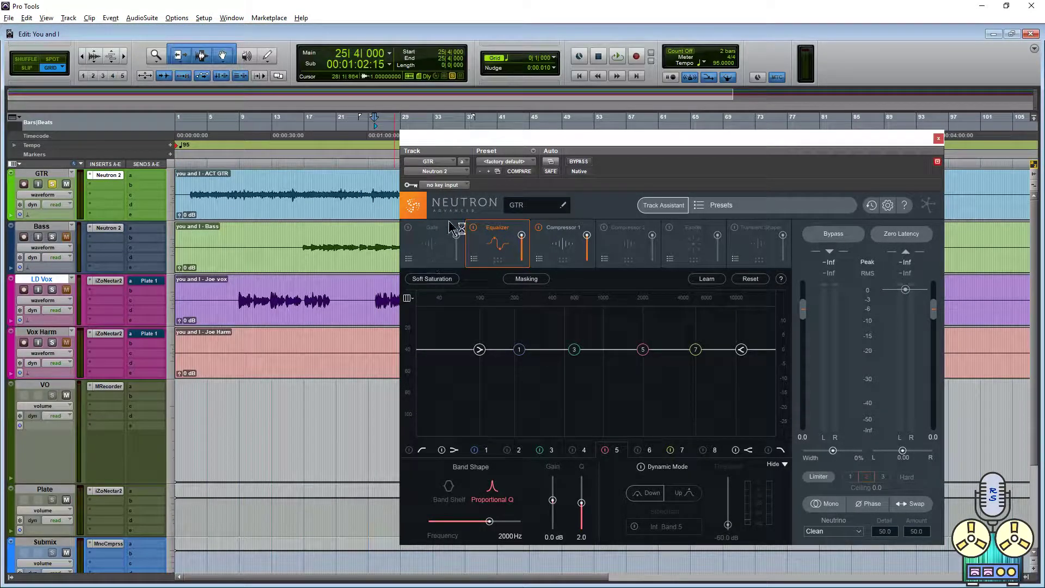
left_click_drag(510, 153, 418, 148)
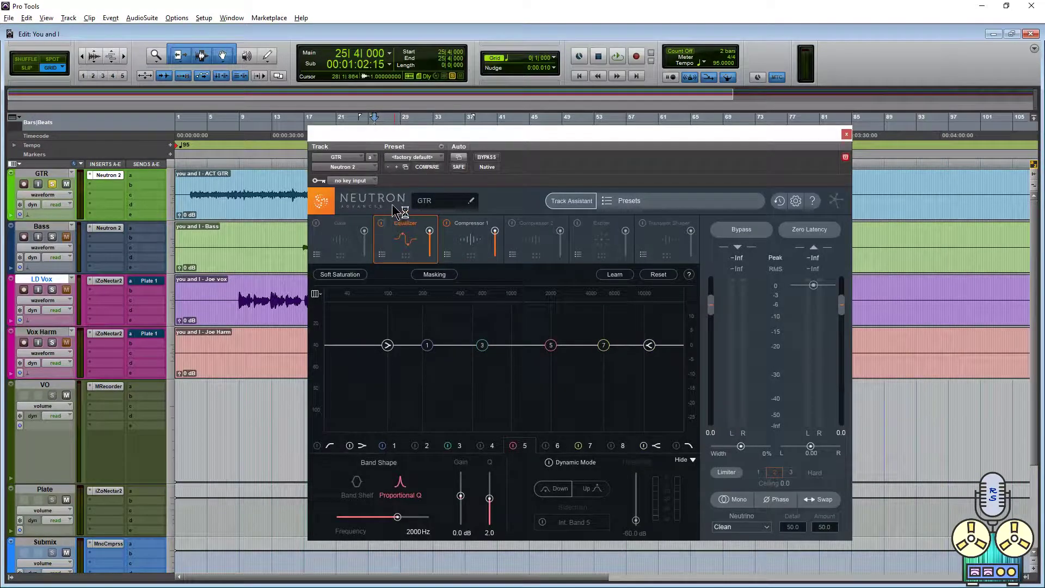
left_click_drag(476, 139, 456, 213)
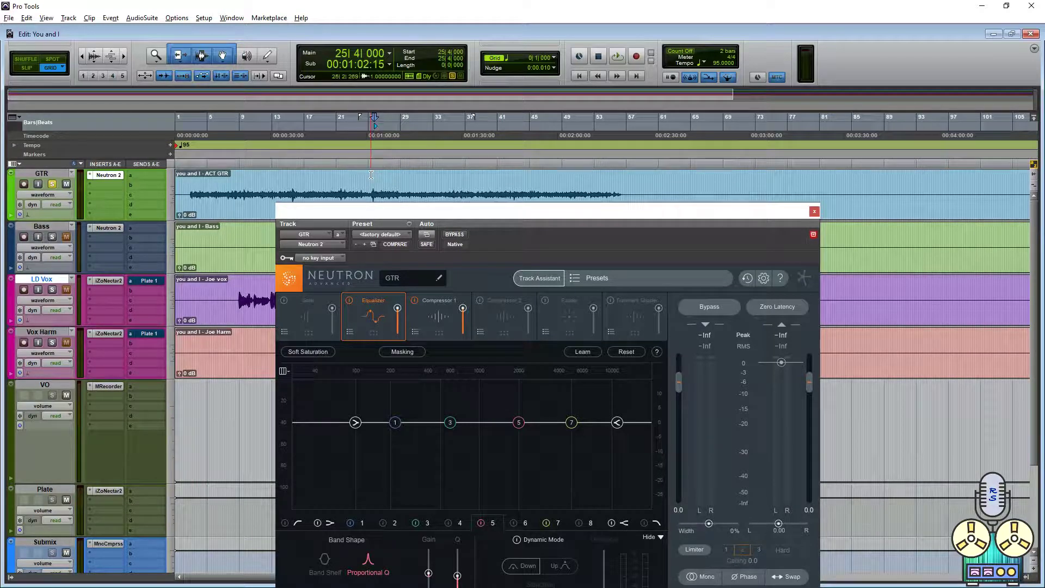
Run Neutron's Track Assistant on the guitar playback with Auto-Detect, Upfront style and Medium intensity, and accept the suggestion.
left_click(533, 279)
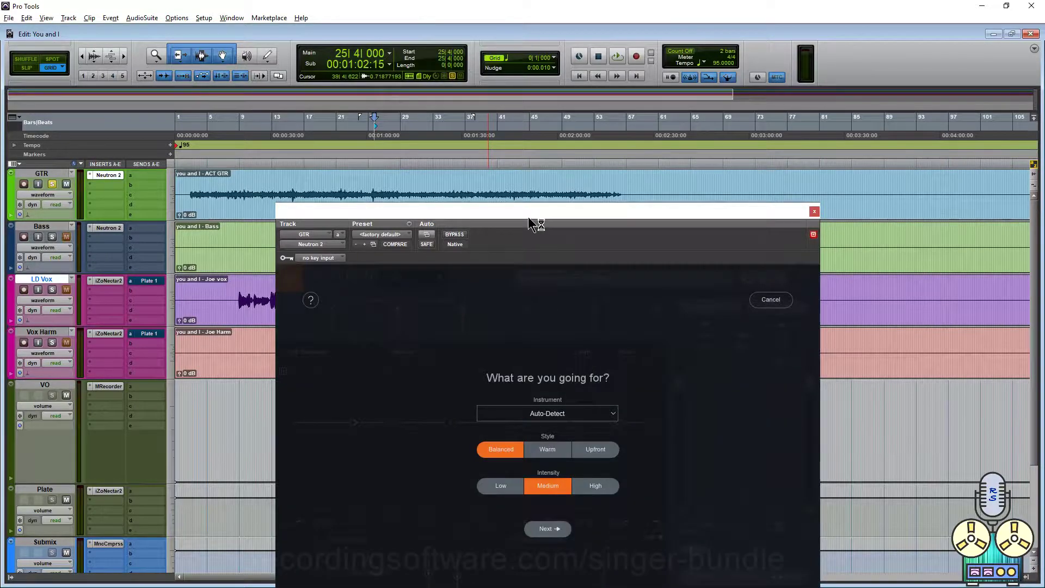
left_click(603, 365)
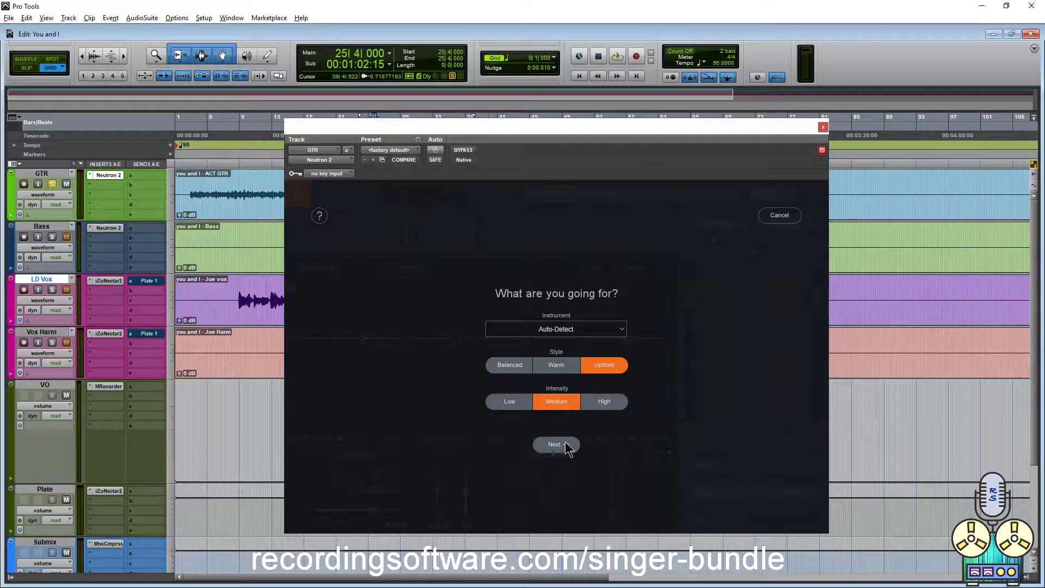
left_click(510, 403)
left_click(552, 409)
left_click(605, 406)
left_click(555, 405)
key("space")
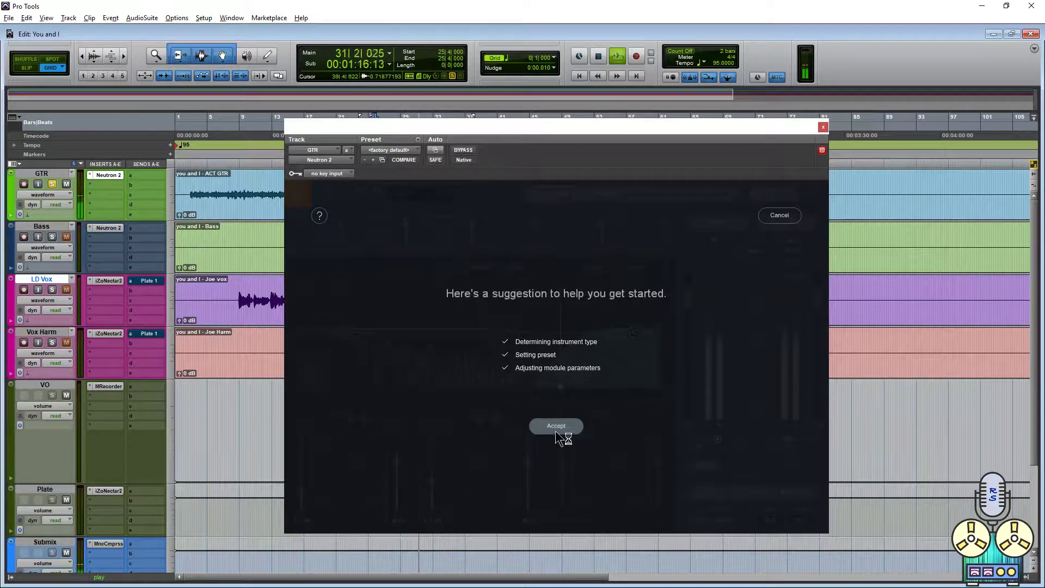
left_click(556, 427)
Compare the guitar with Neutron bypassed and active, both soloed and within the full mix.
left_click(462, 150)
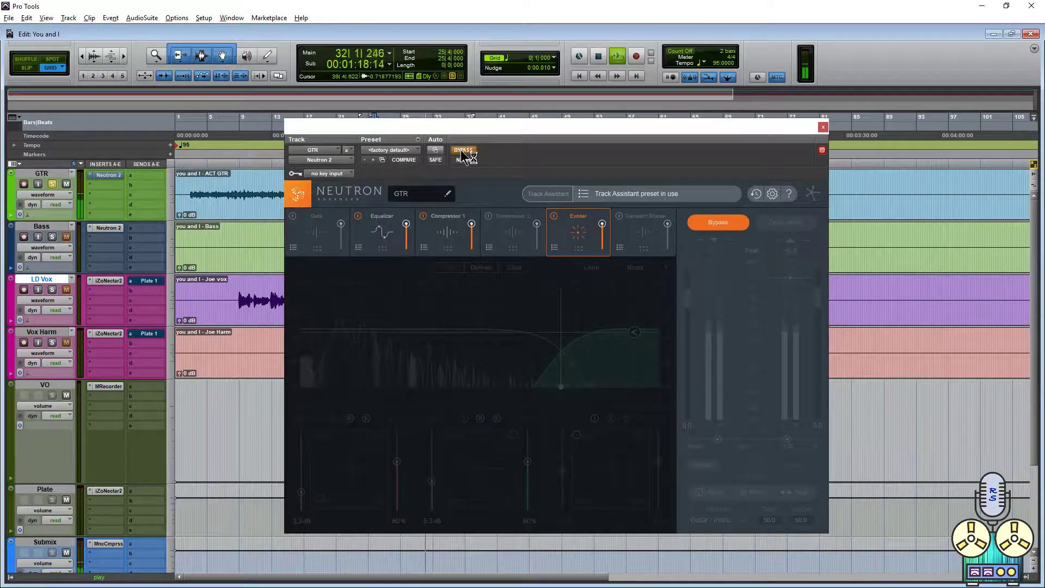
left_click(462, 150)
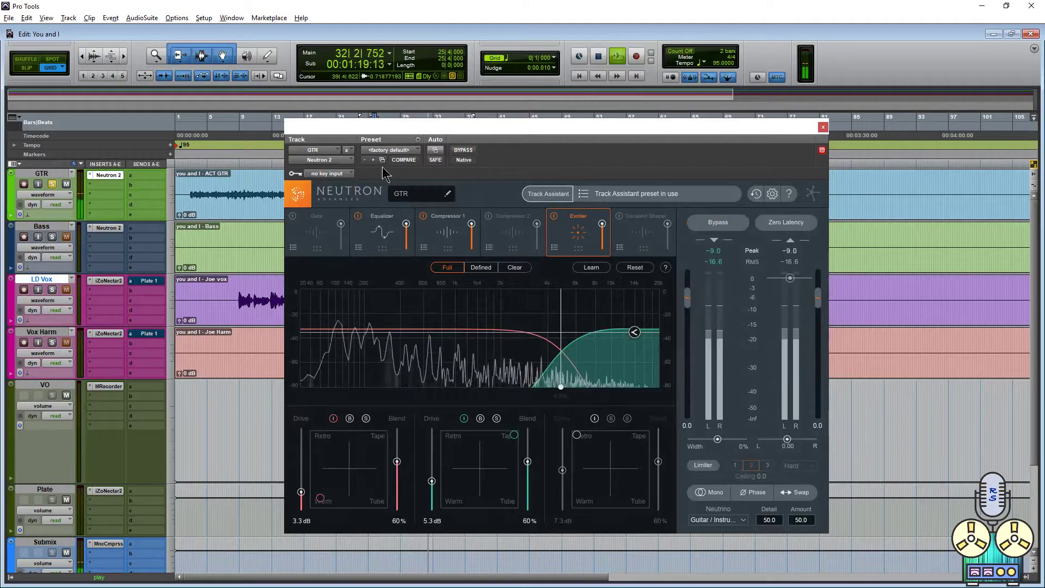
left_click(53, 184)
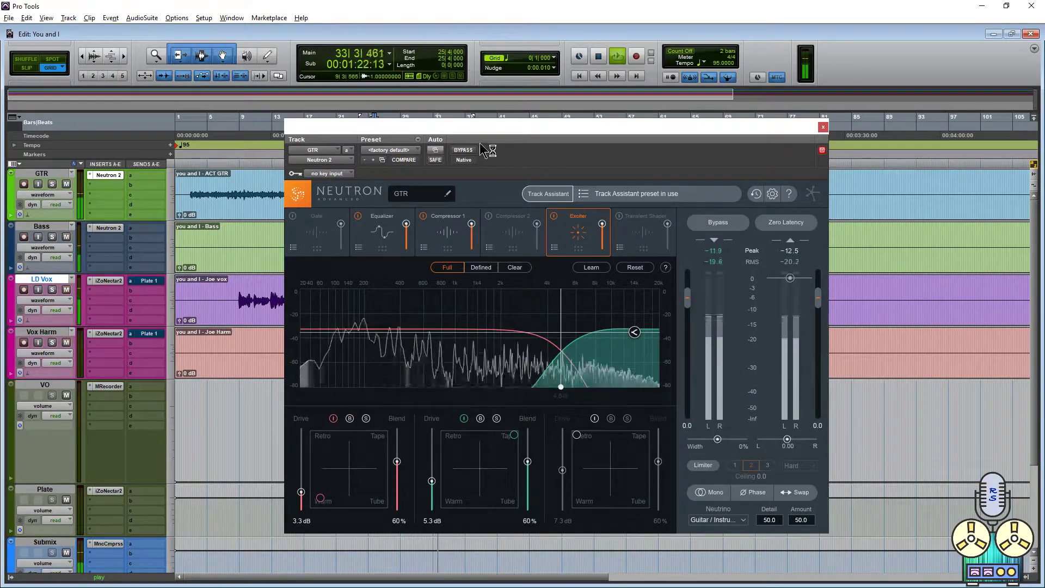
left_click(464, 150)
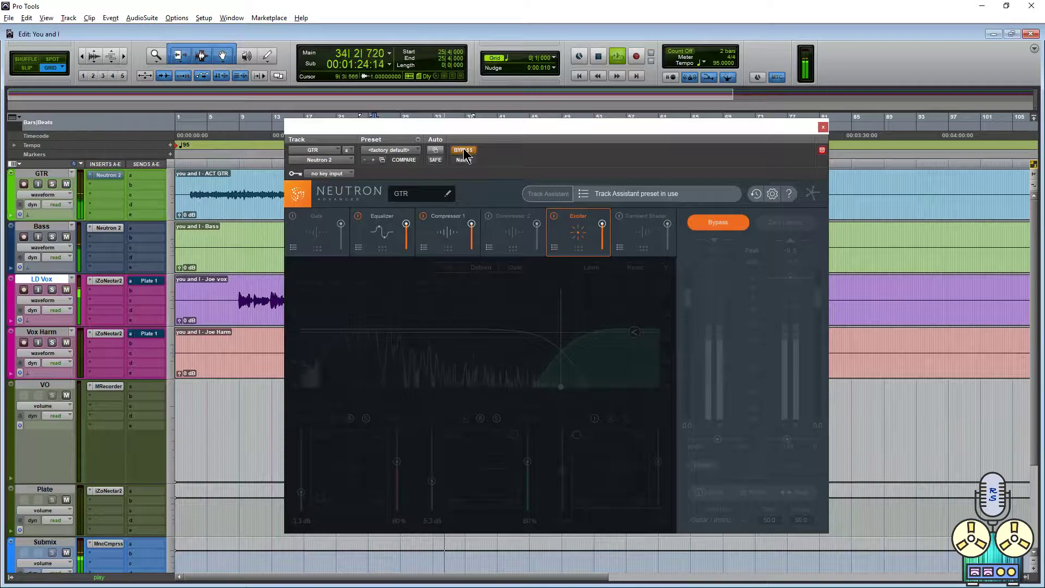
left_click(463, 150)
left_click(53, 185)
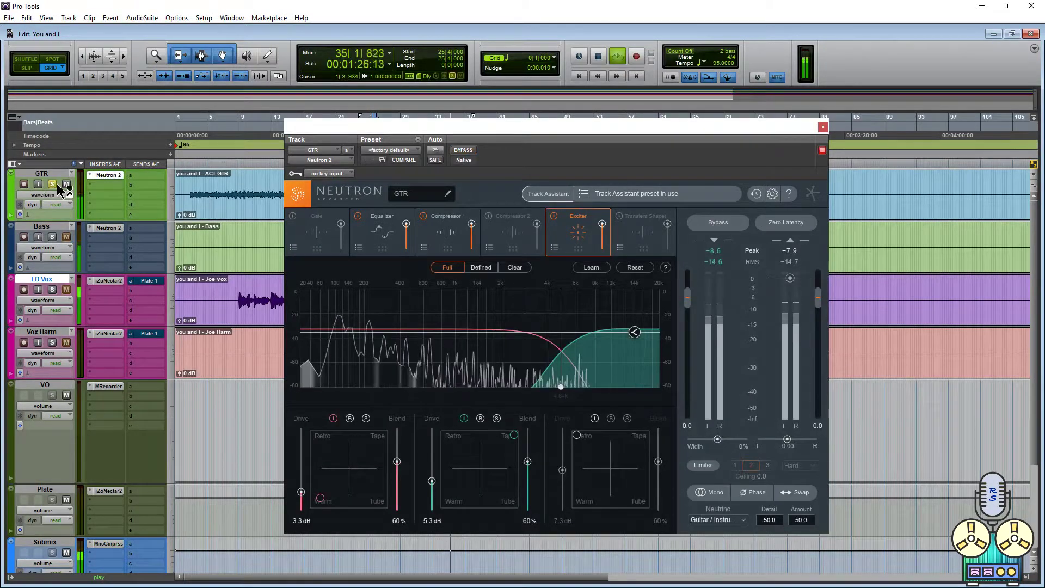
key("space")
In the guitar's Equalizer, raise the high shelf to 6.3 dB at 1085 Hz and add a 12 dB low-pass at about 12 kHz.
left_click(382, 231)
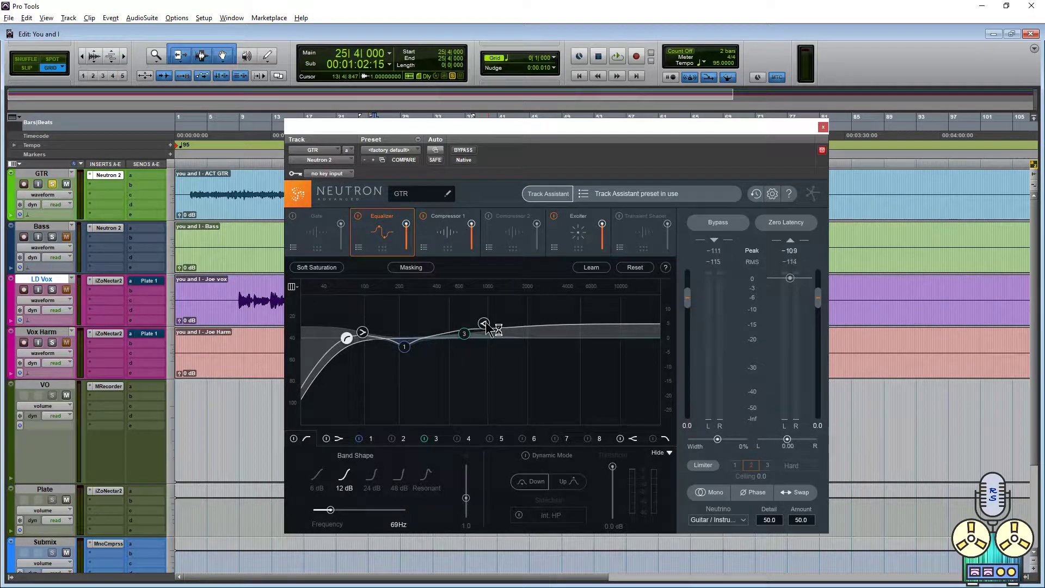
left_click_drag(485, 321, 494, 318)
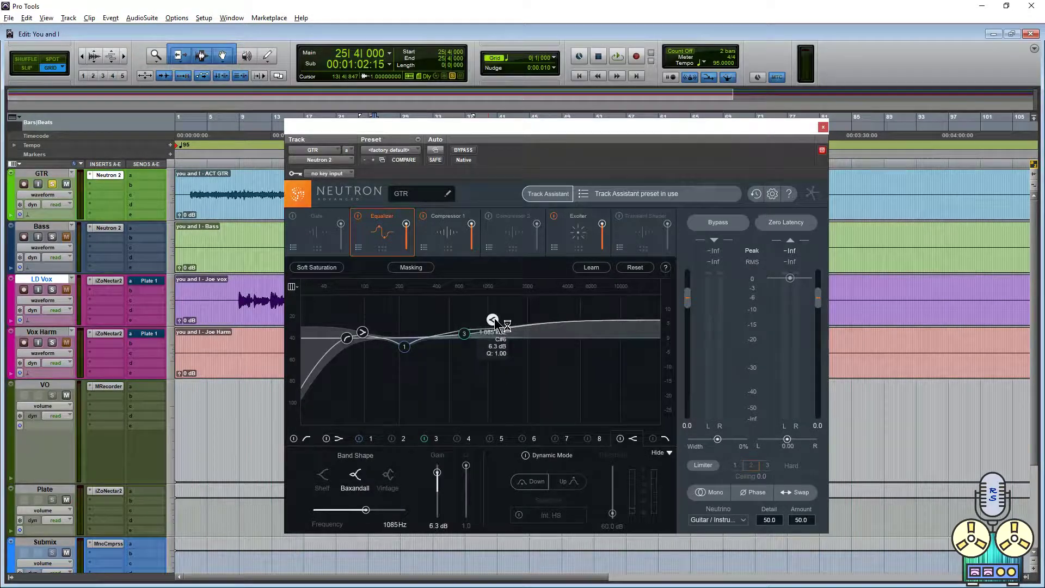
left_click(655, 439)
left_click_drag(650, 339, 637, 346)
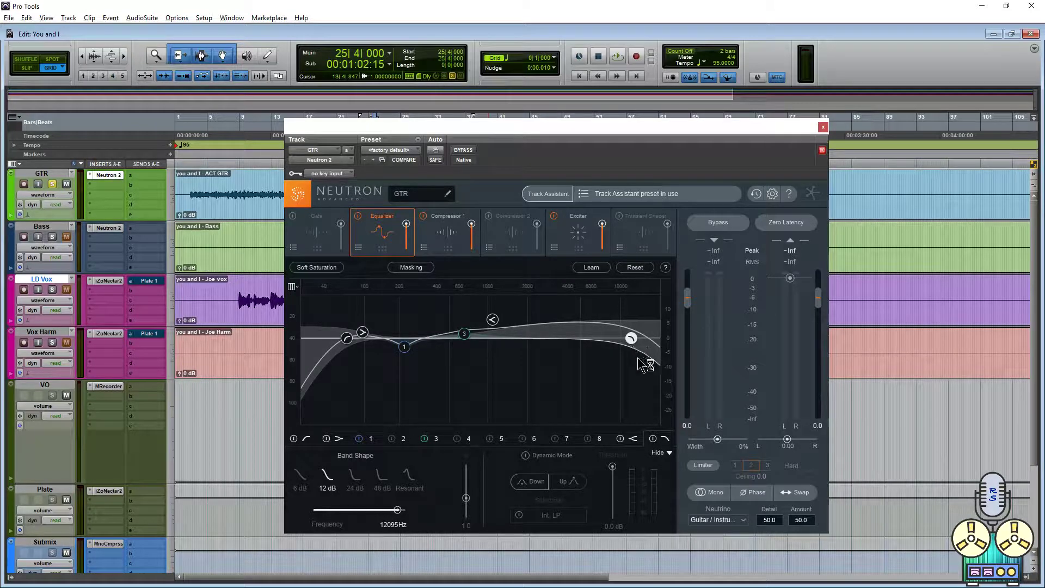
During playback, add a narrow low-frequency cut with EQ band 2 and set band 1 to -4.8 dB at 236 Hz.
left_click(392, 438)
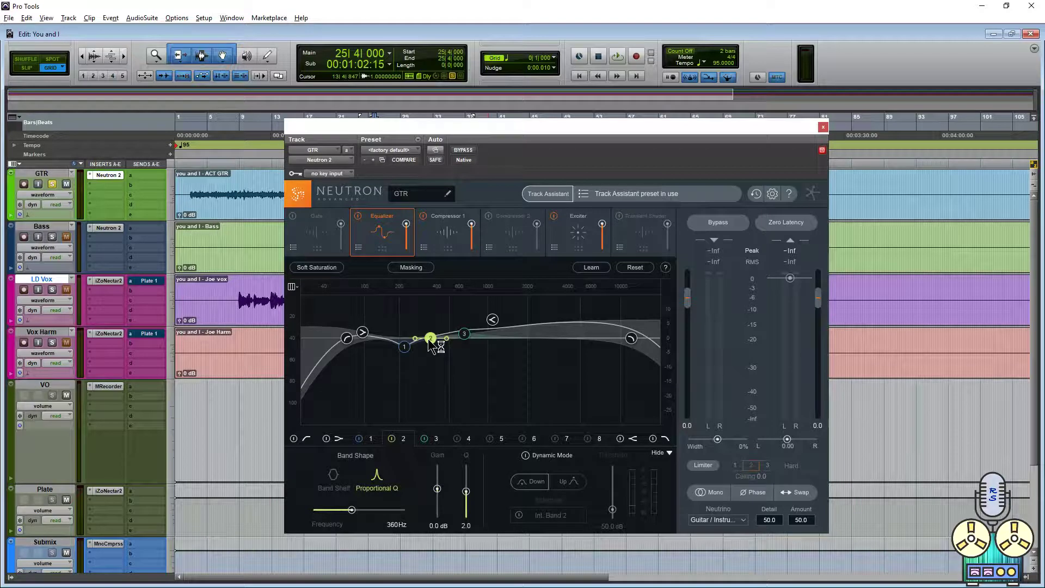
scroll(428, 339, "up", 8)
key("space")
left_click_drag(430, 338, 408, 351)
scroll(366, 306, "down", 6)
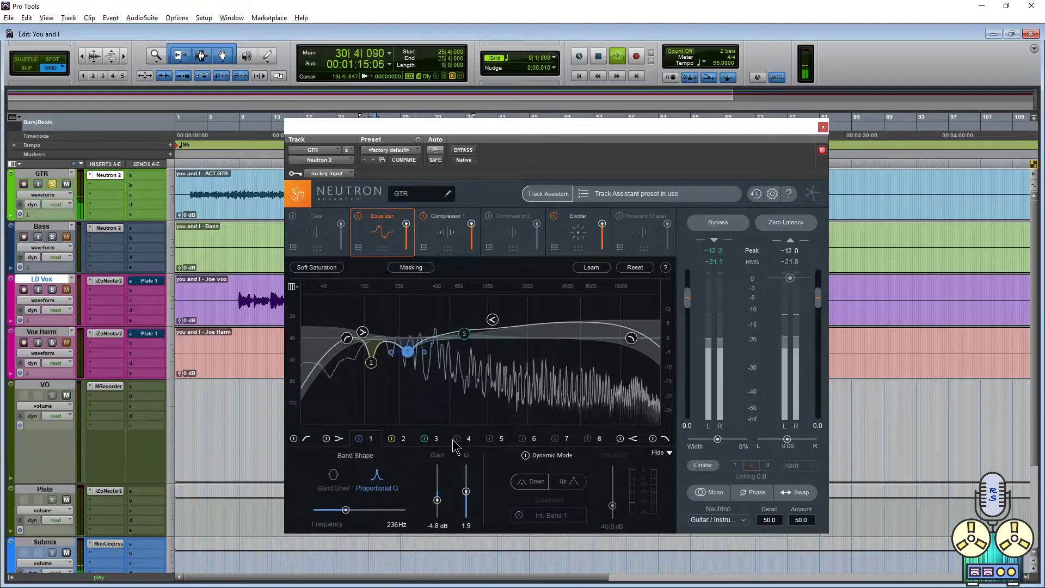
Add EQ band 4 as a narrow -8.2 dB cut at 532 Hz, Q 6.2, and compare against bypass.
double_click(497, 338)
left_click_drag(502, 339, 457, 362)
left_click(466, 151)
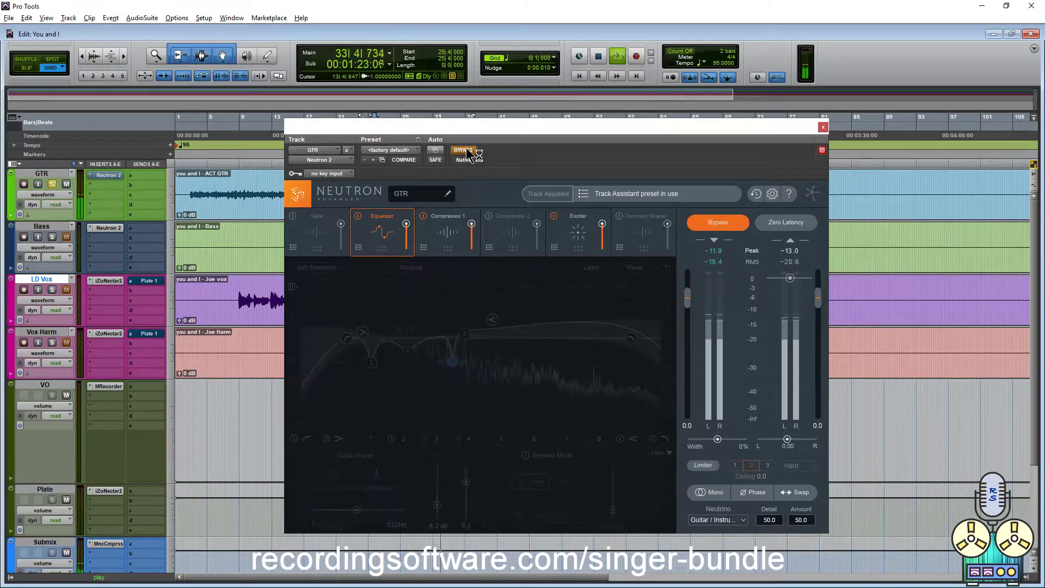
left_click(466, 152)
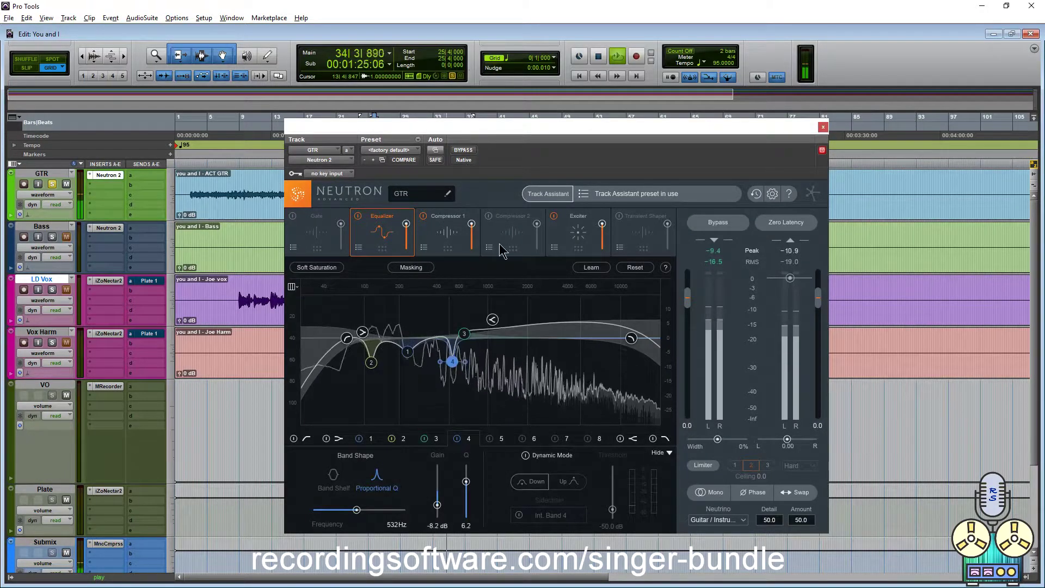
key("space")
Enable Compressor 2 on the guitar and remove its extra bands so it works as a single full-range band.
left_click(447, 240)
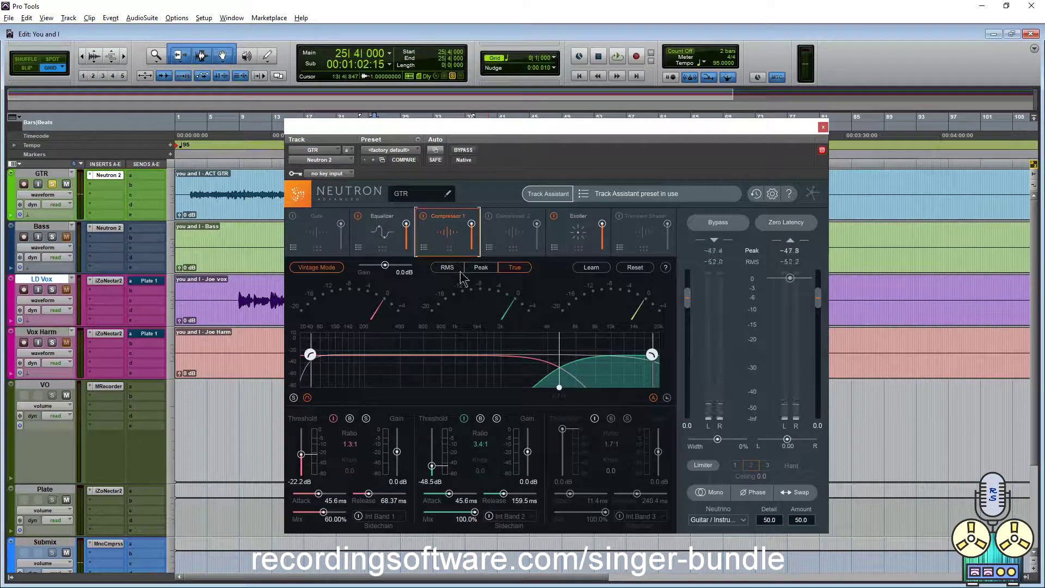
left_click(504, 240)
left_click(489, 217)
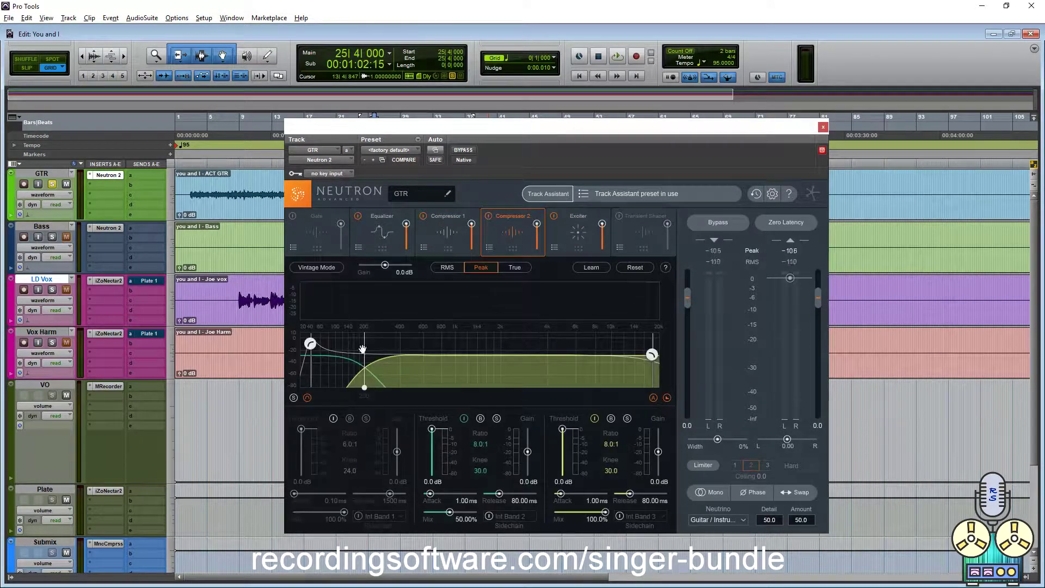
left_click(595, 418)
left_click(463, 418)
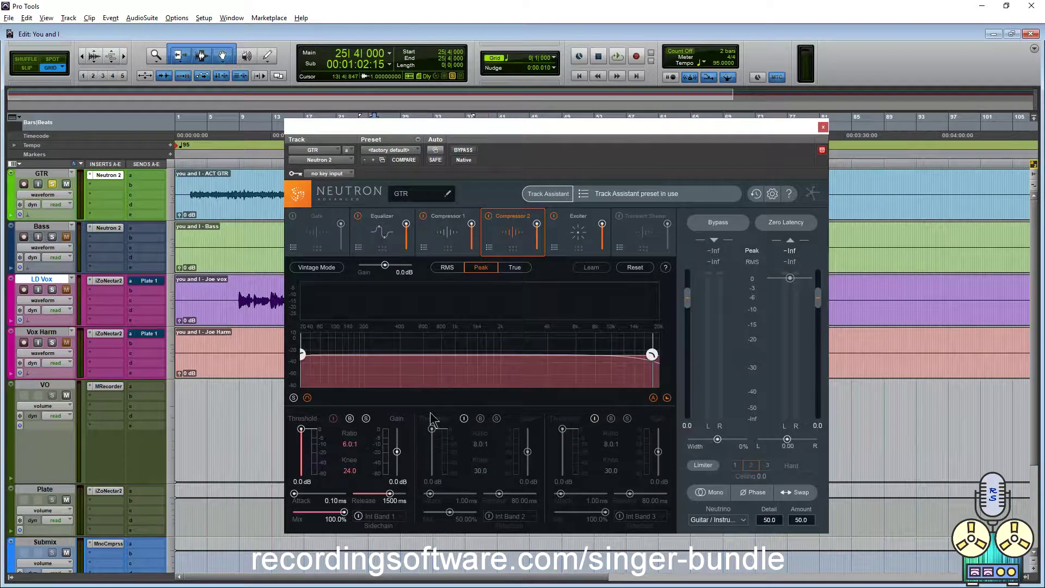
Set Compressor 2's threshold to -8.8 dB, attack to 29.4 ms and release to 67.39 ms.
left_click(303, 444)
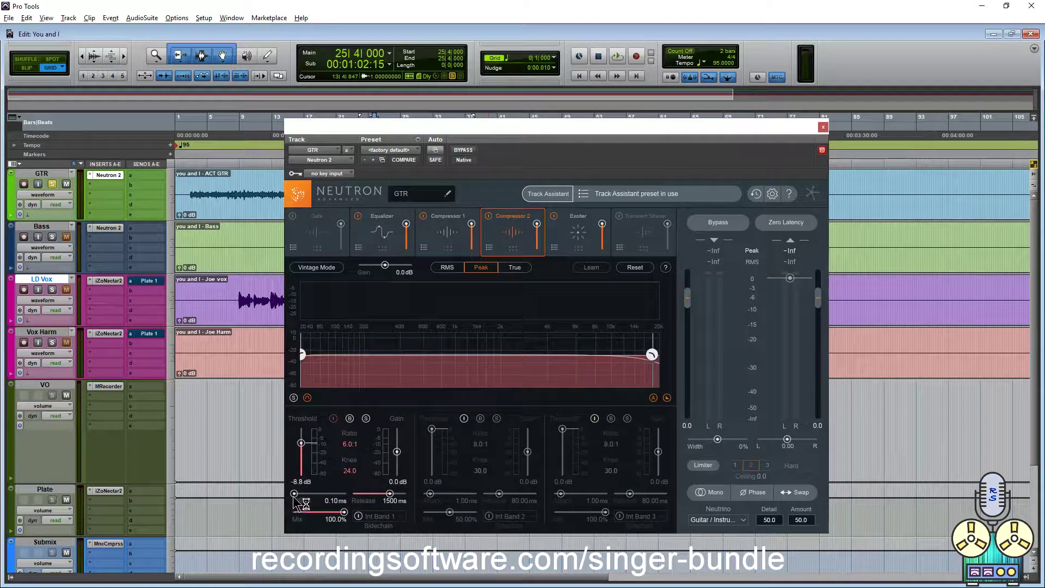
left_click_drag(303, 500, 315, 507)
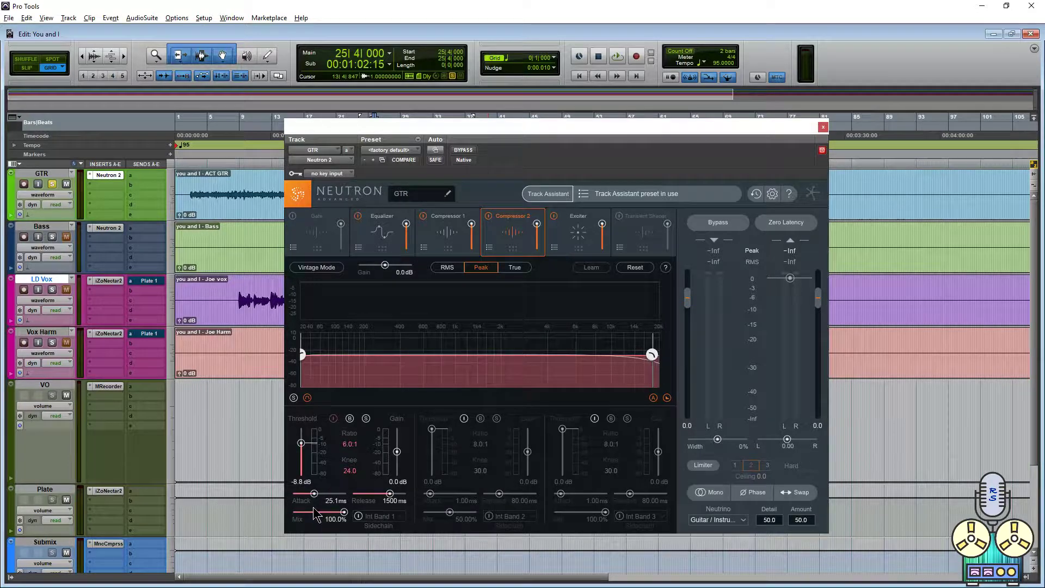
left_click_drag(389, 494, 365, 502)
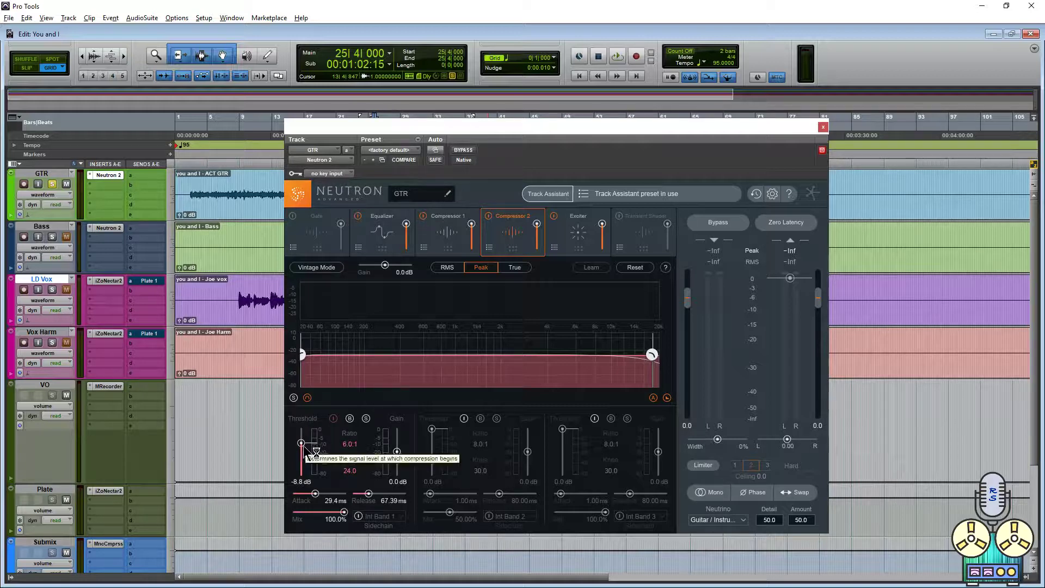
While the guitar plays, set Compressor 2's threshold to -15.0 dB, mix to 45.65% and gain to 1.0 dB.
key("space")
left_click_drag(303, 444, 302, 451)
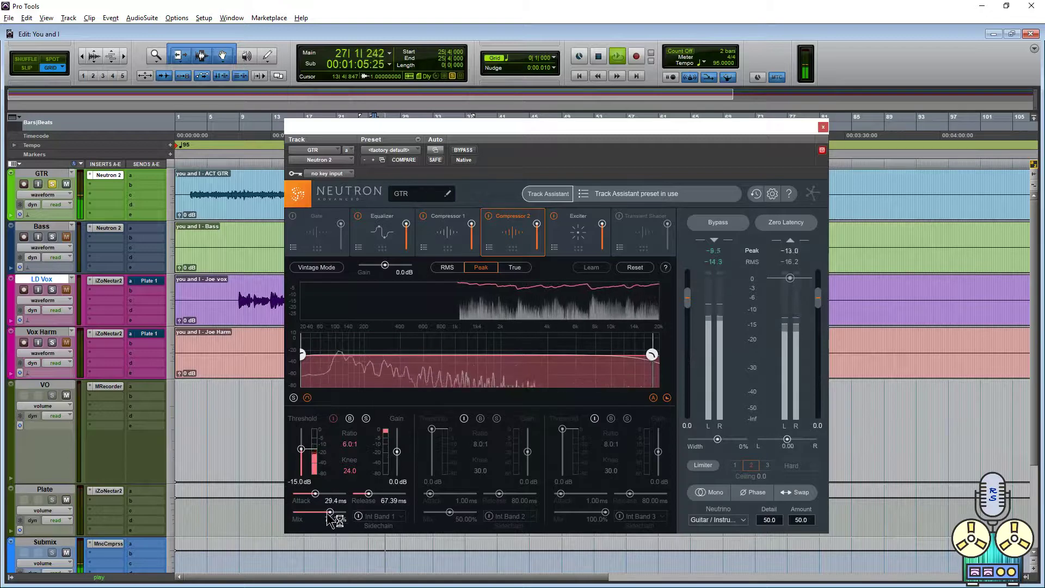
left_click_drag(343, 513, 315, 518)
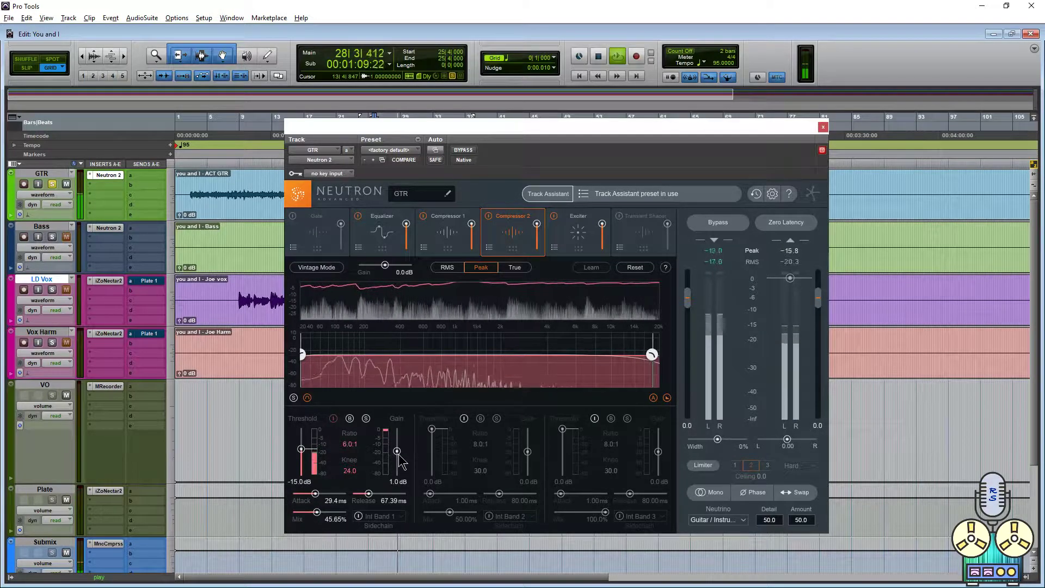
left_click_drag(397, 453, 399, 455)
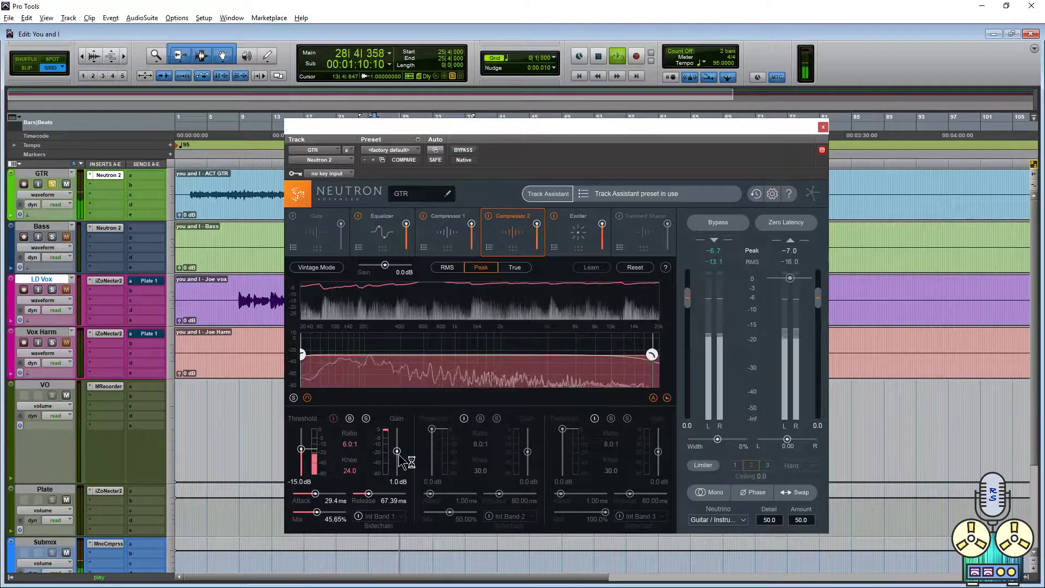
In the guitar's Exciter, lower the band crossover to about 3 kHz and set the high band's drive to 7.8 dB, keeping its Tape character.
left_click(578, 234)
key("space")
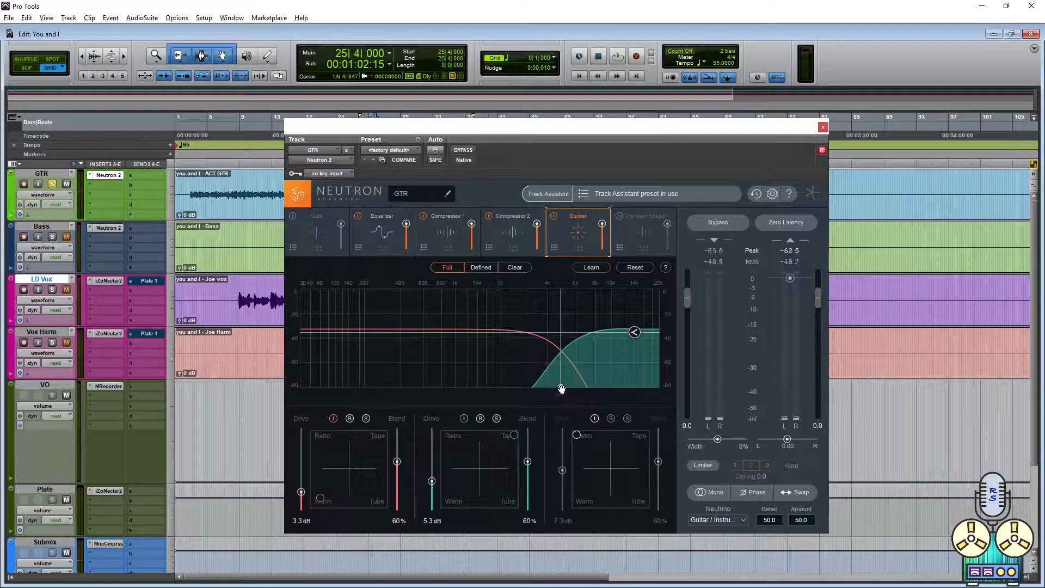
left_click_drag(561, 387, 530, 388)
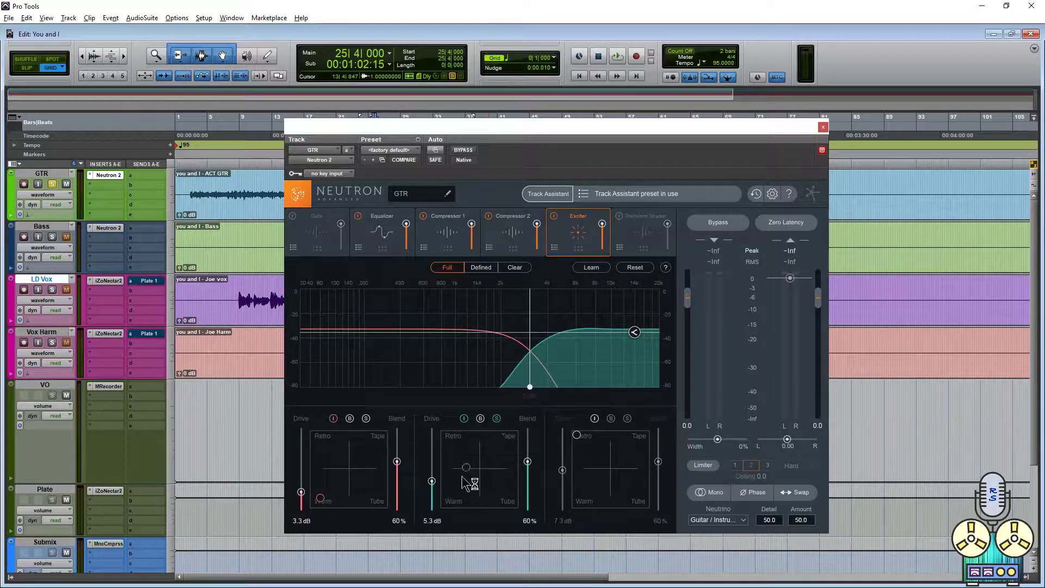
left_click_drag(462, 477, 534, 406)
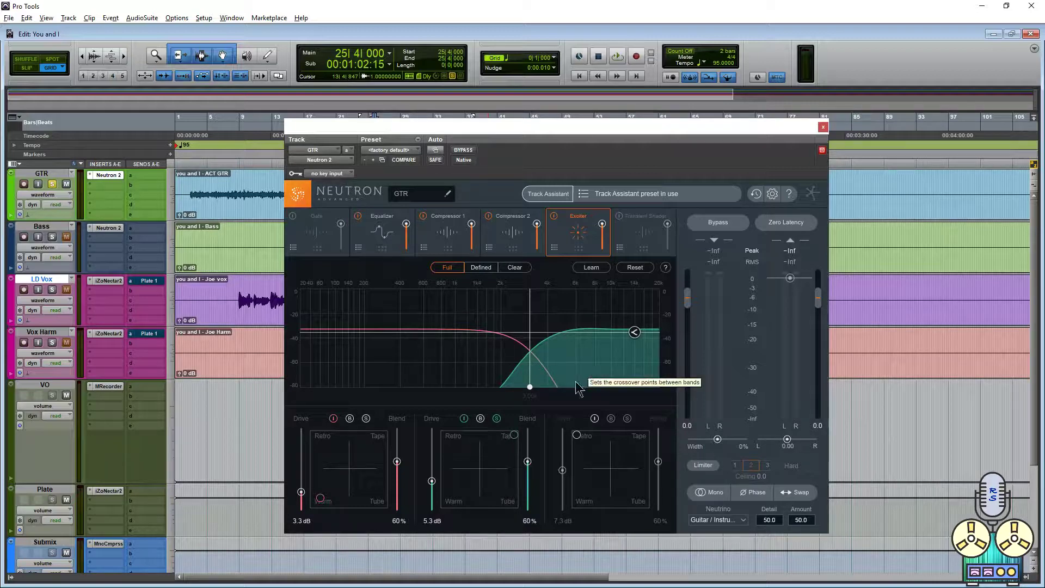
left_click_drag(433, 480, 434, 468)
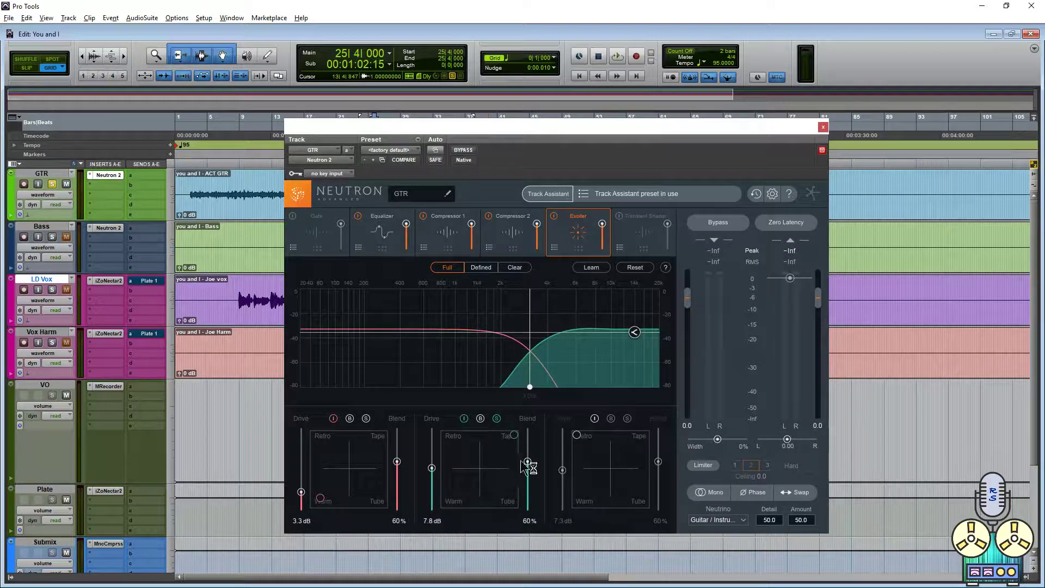
While the guitar plays, set the Exciter's high band to 73% blend and 8.8 dB drive, and compare against bypass.
key("space")
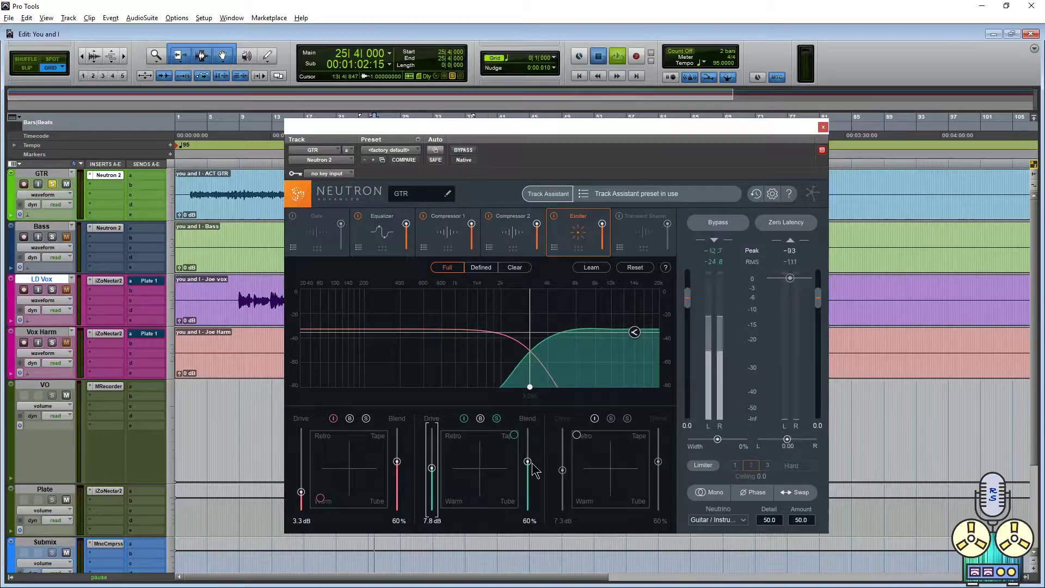
left_click_drag(528, 462, 527, 450)
left_click_drag(431, 471, 432, 466)
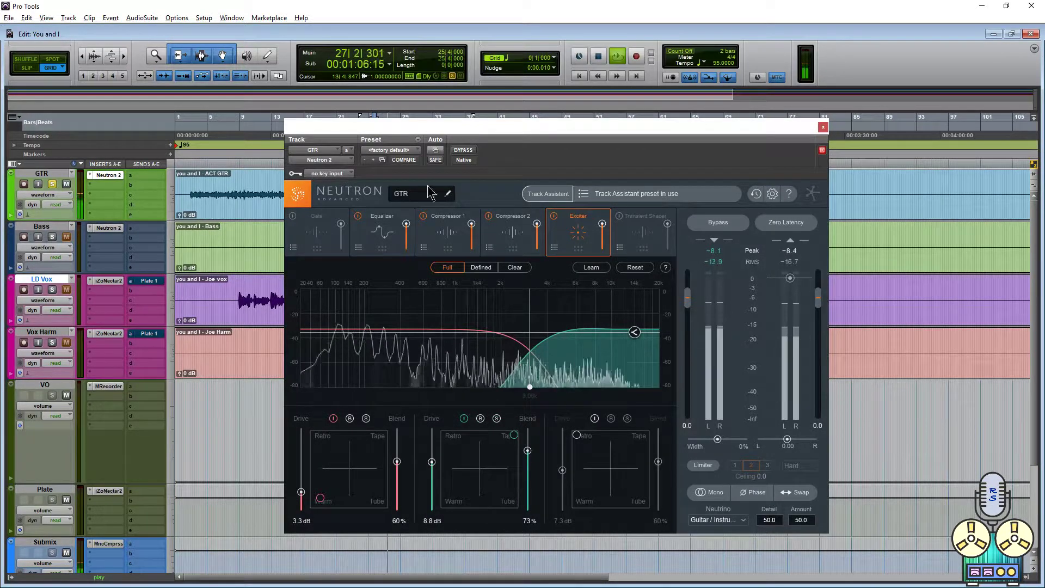
left_click(463, 150)
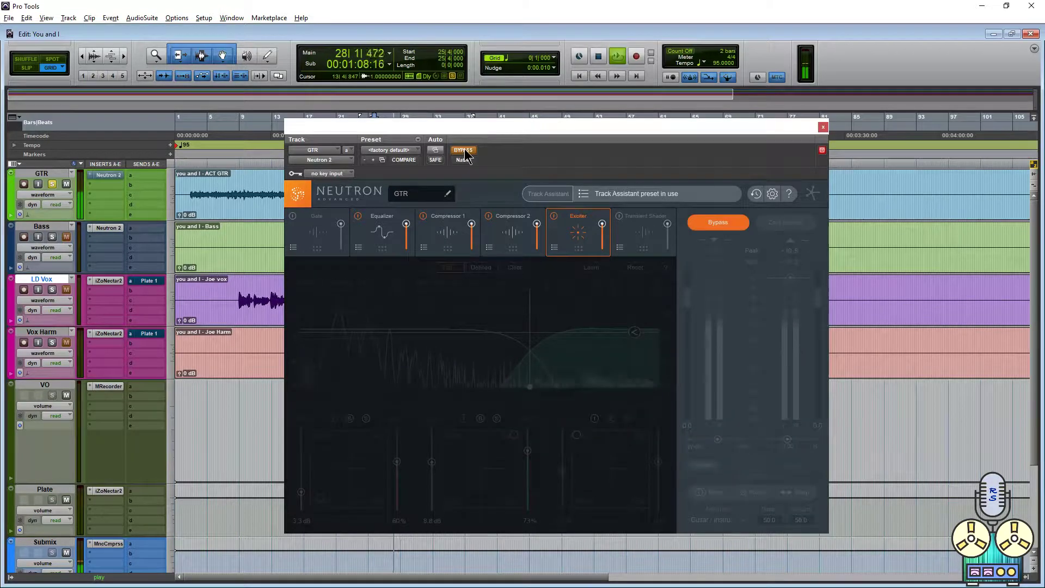
left_click(463, 150)
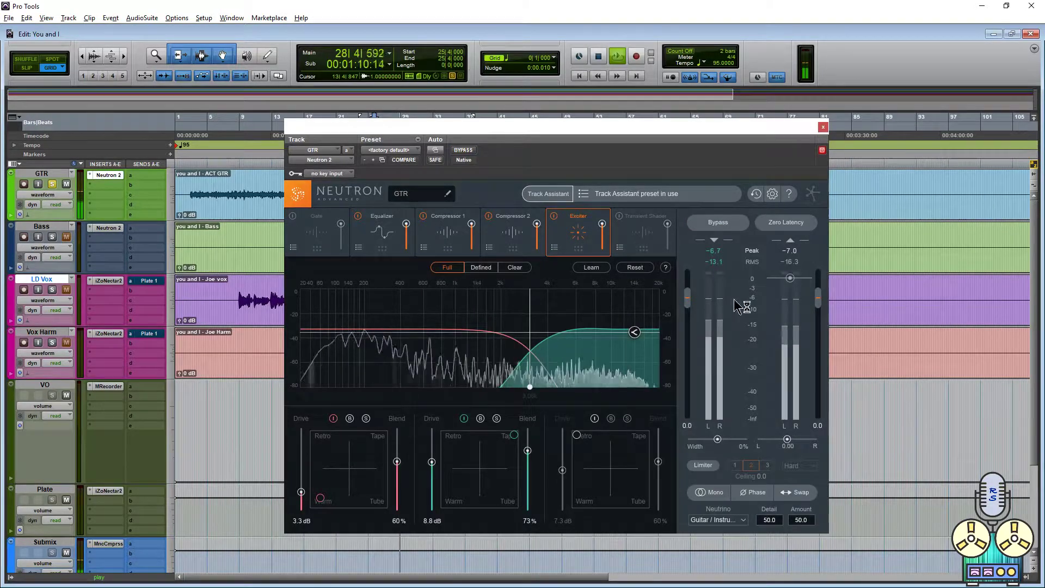
Enable the guitar's limiter in IRC LL mode with a -8.5 ceiling and 2.0 dB output gain, and audition it.
key("space")
left_click(703, 465)
left_click(799, 465)
left_click(801, 477)
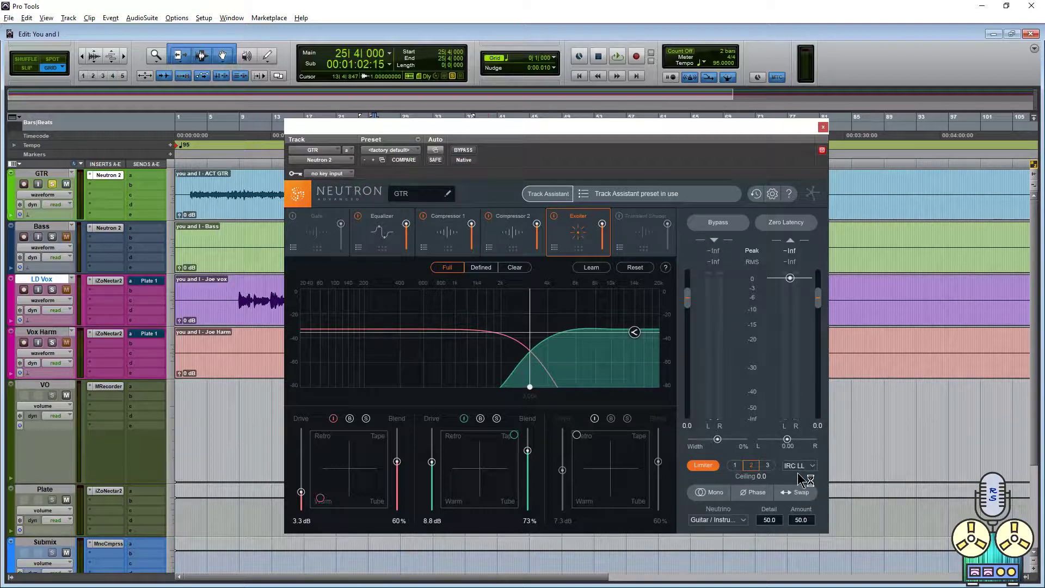
left_click_drag(789, 279, 819, 309)
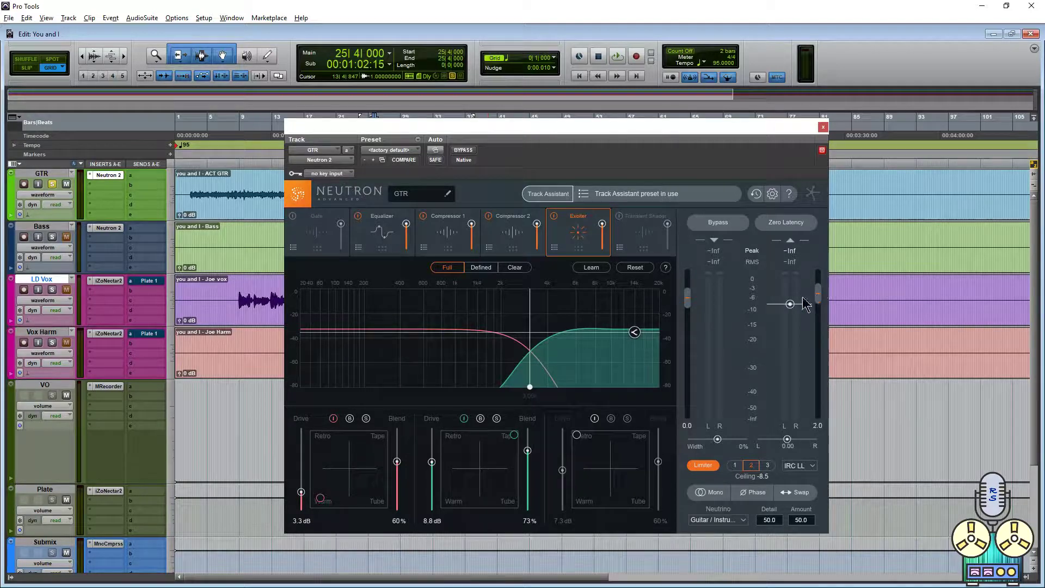
key("space")
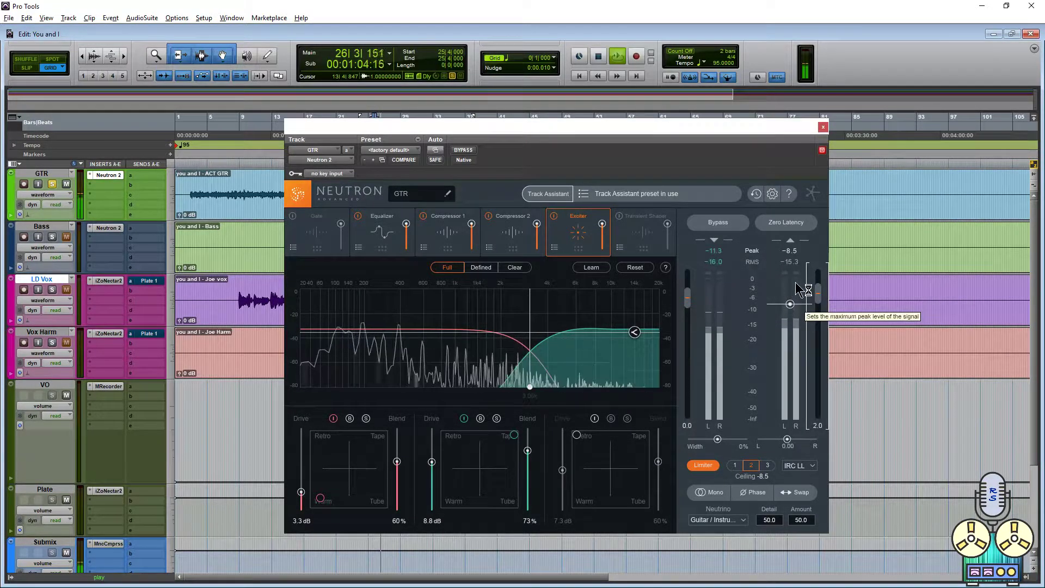
key("space")
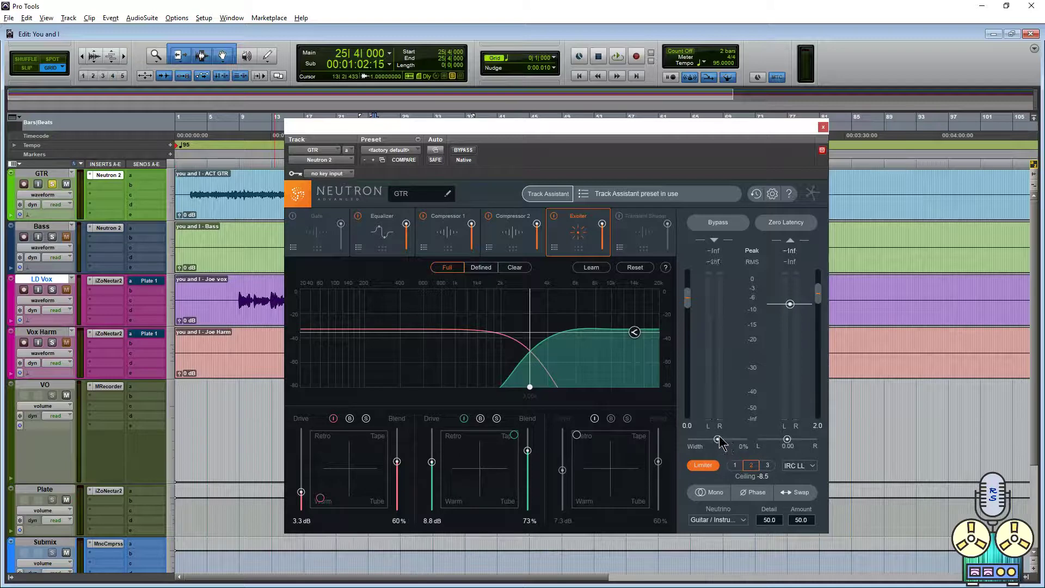
Widen the guitar's stereo width to 35% during playback and compare the result against bypass.
key("space")
mouse_move(717, 440)
left_mouse_down()
mouse_move(732, 443)
mouse_move(703, 444)
mouse_move(754, 446)
mouse_move(728, 450)
left_mouse_up()
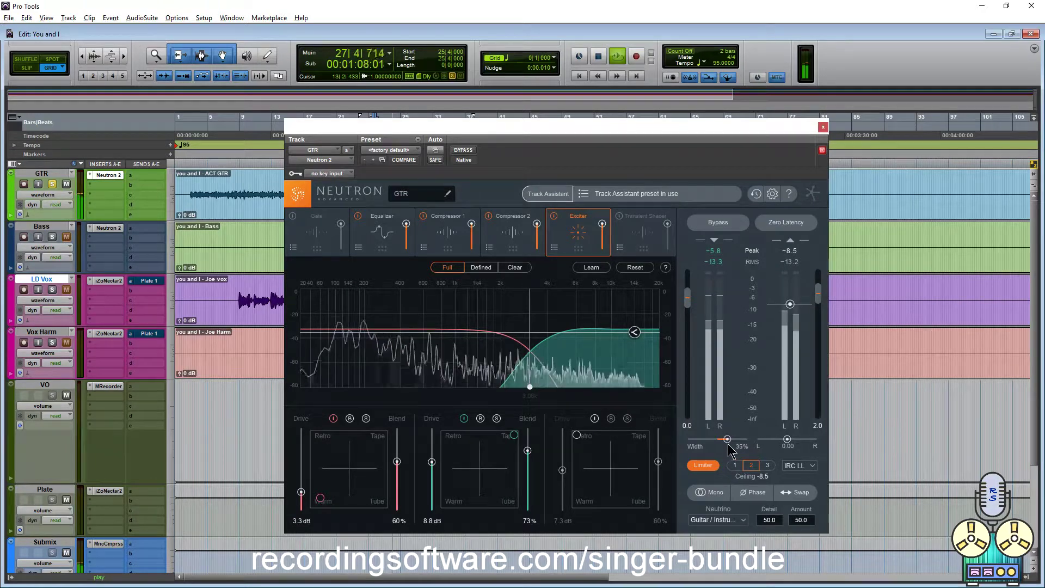
left_click(463, 150)
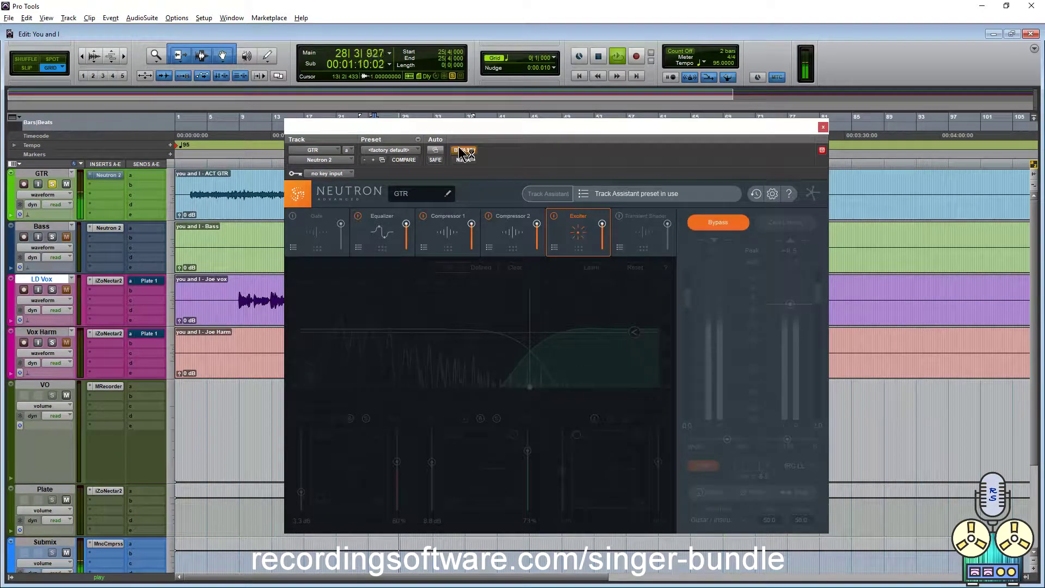
left_click(463, 150)
key("space")
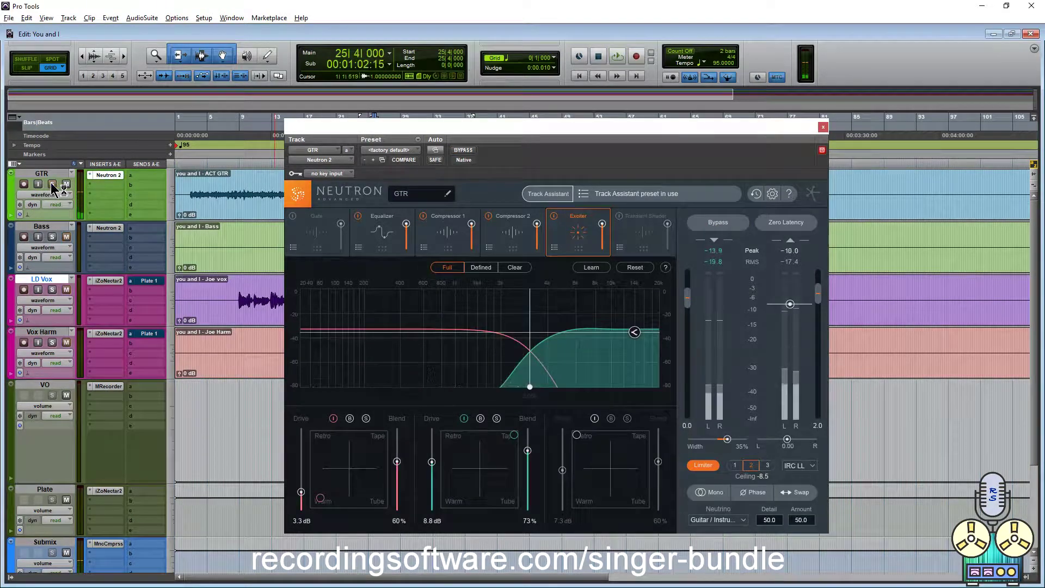
Play the full mix with the guitar unsoloed and compare its Neutron 2 processing against bypass.
key("space")
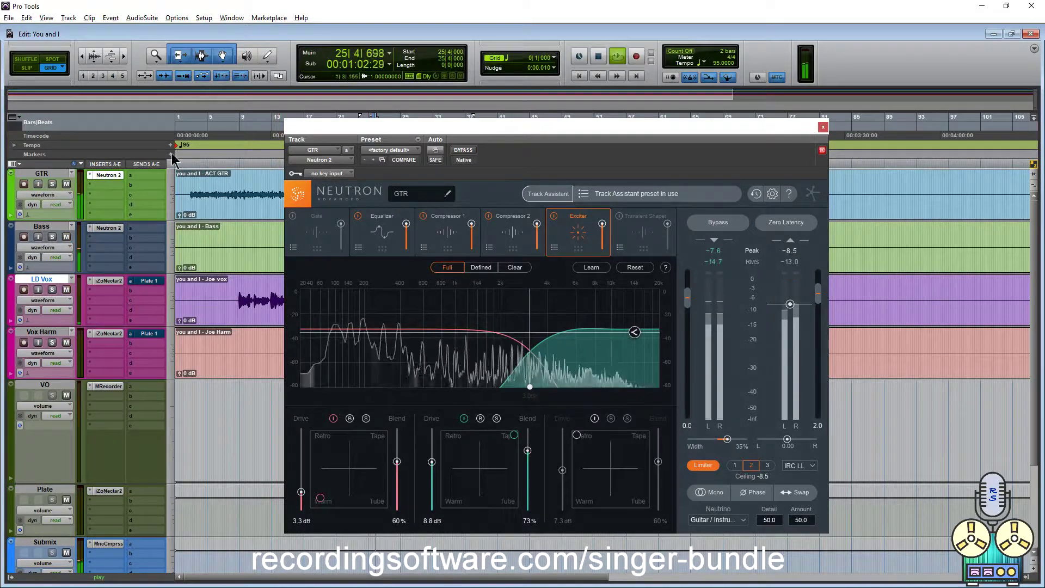
left_click(463, 150)
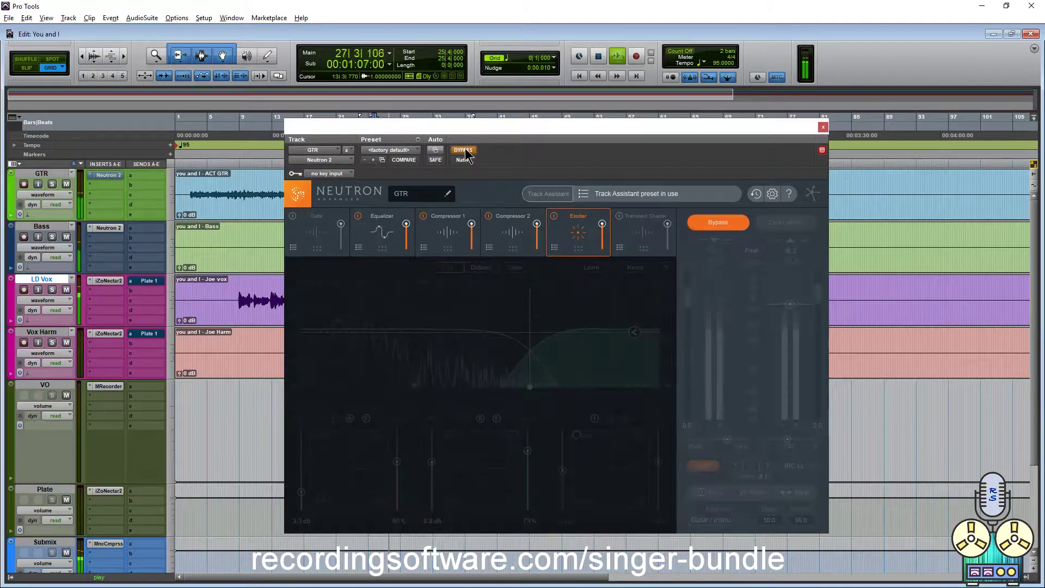
left_click(464, 152)
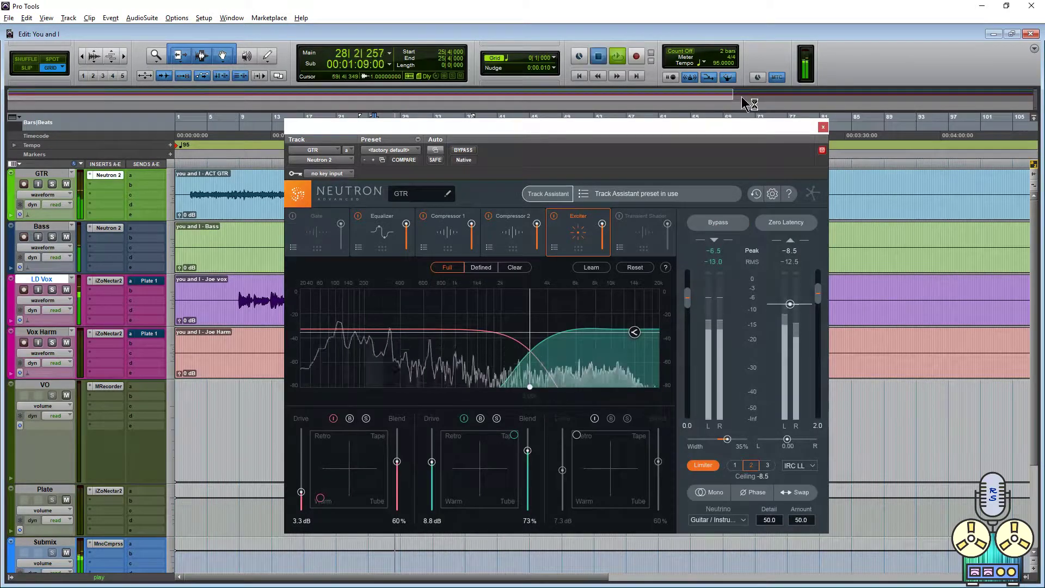
Close the guitar's plug-in window, solo the Bass track and open its Neutron 2 insert.
left_click(823, 128)
left_click(52, 237)
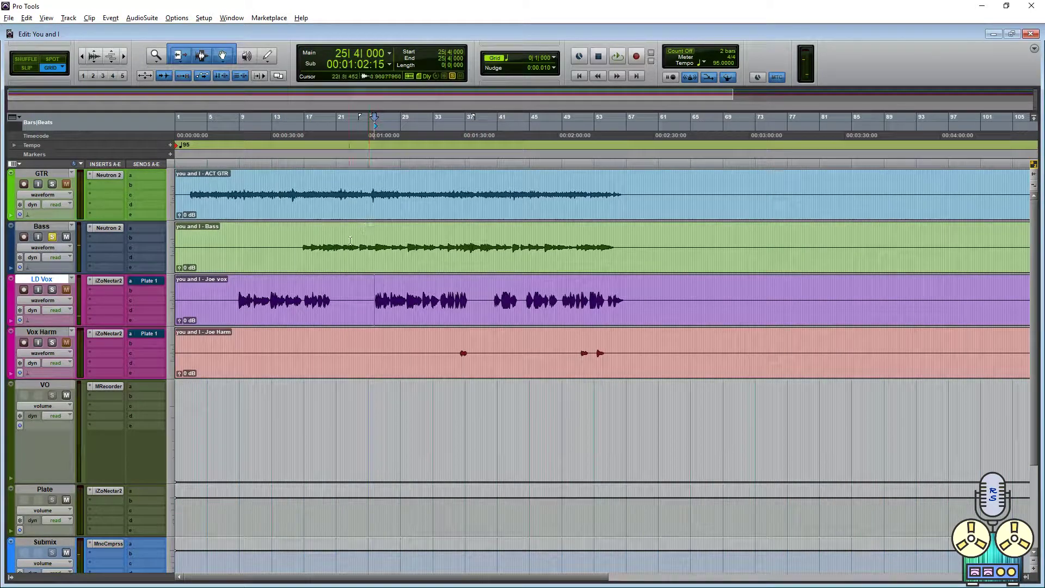
left_click(108, 228)
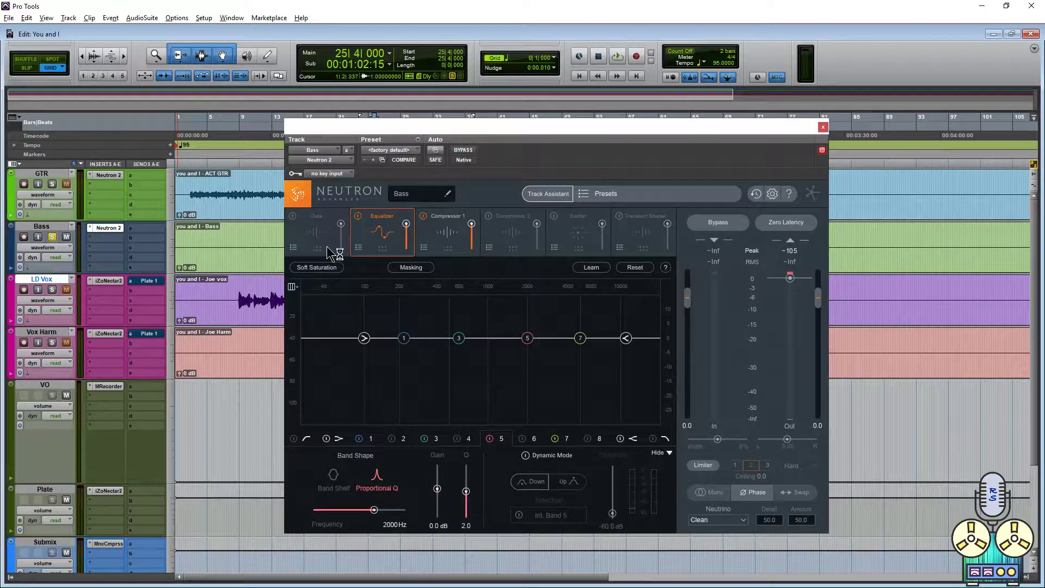
Run Track Assistant on the playing bass with Auto-Detect, Warm style and Medium intensity, and accept its suggestion.
key("space")
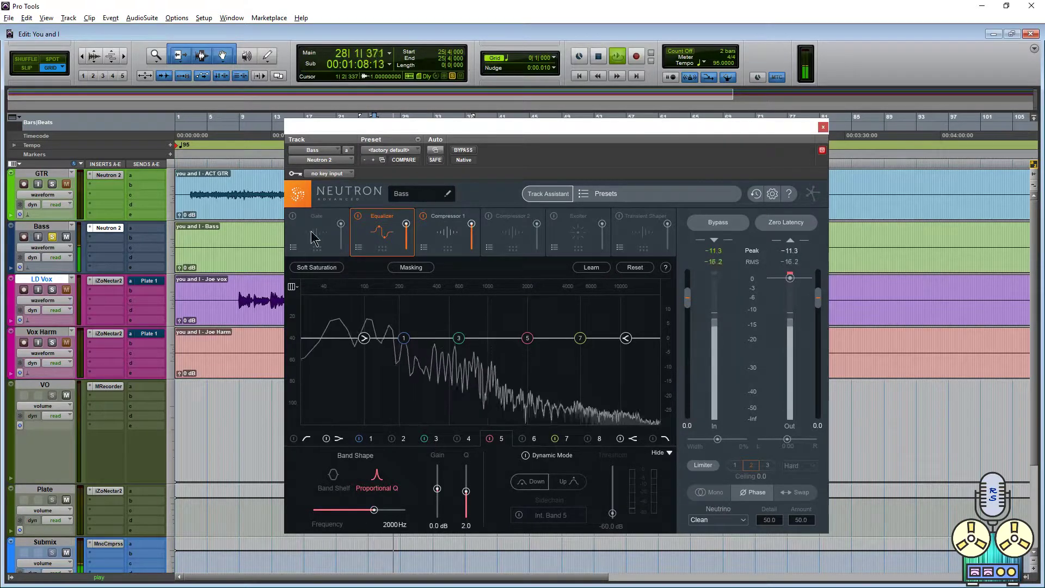
left_click(548, 194)
left_click(553, 374)
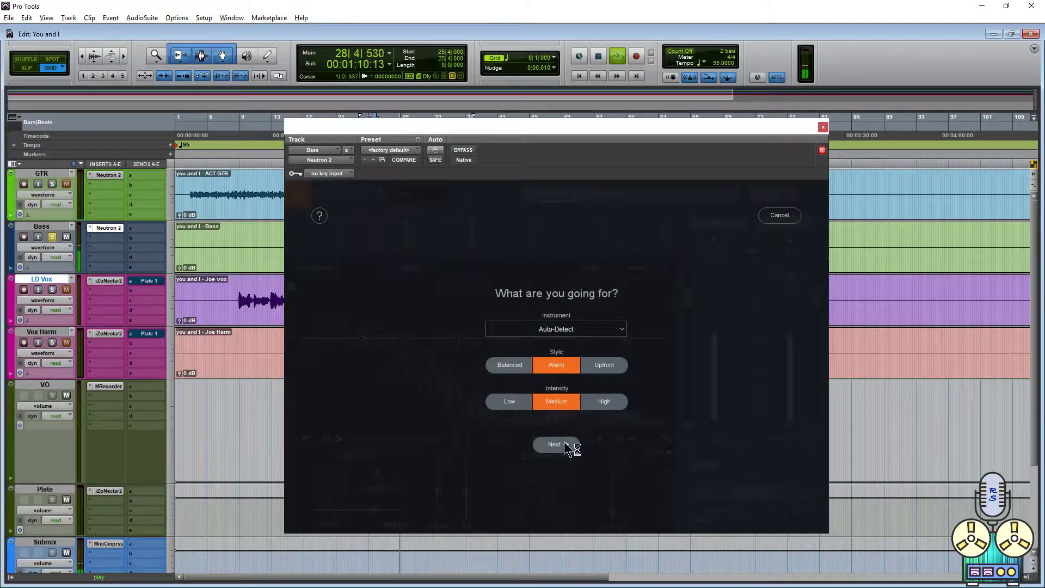
left_click(557, 444)
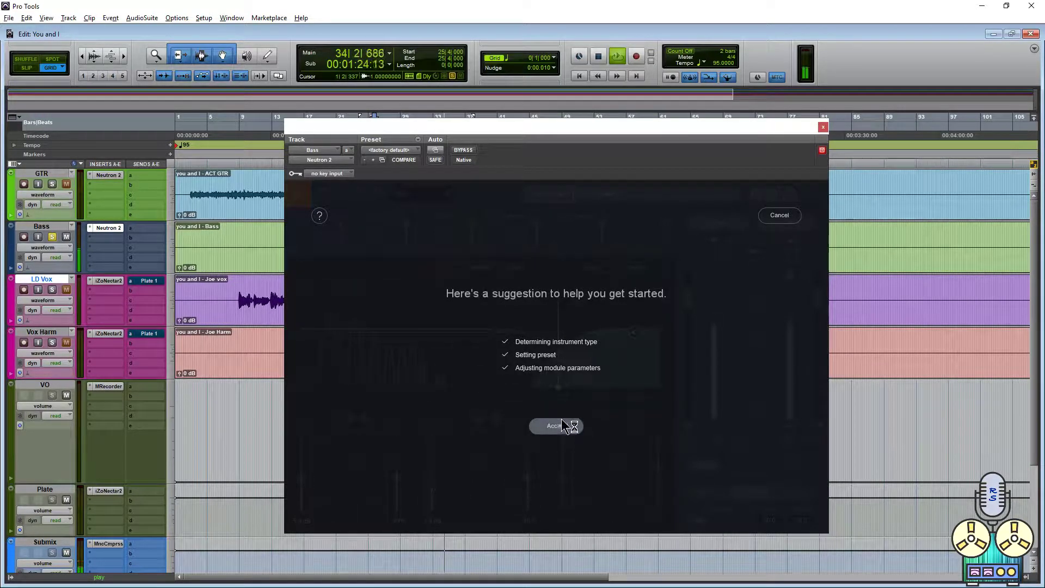
left_click(564, 425)
Compare the Track Assistant's bass settings against bypass during playback.
left_click(463, 150)
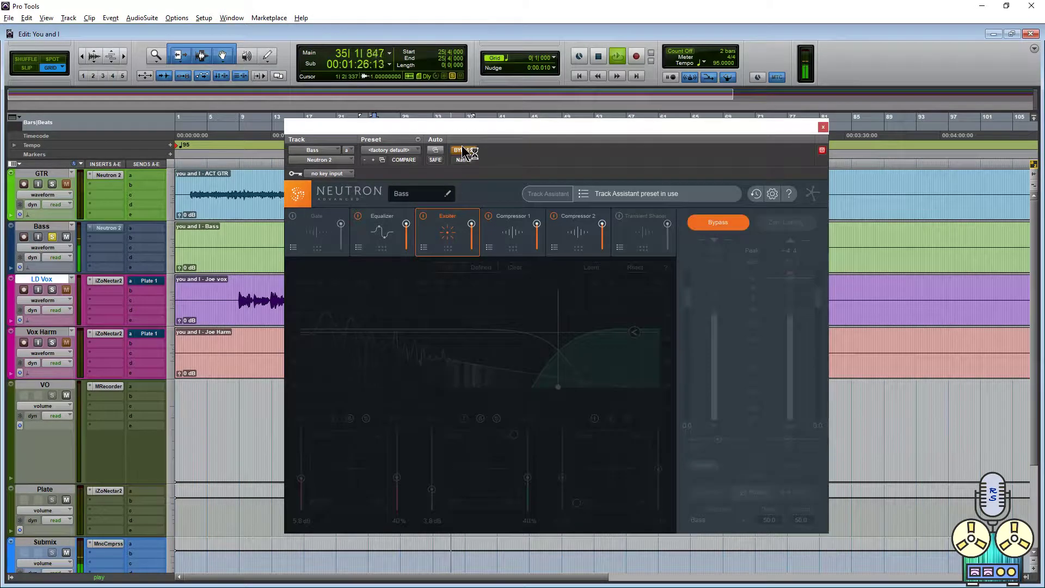
left_click(463, 150)
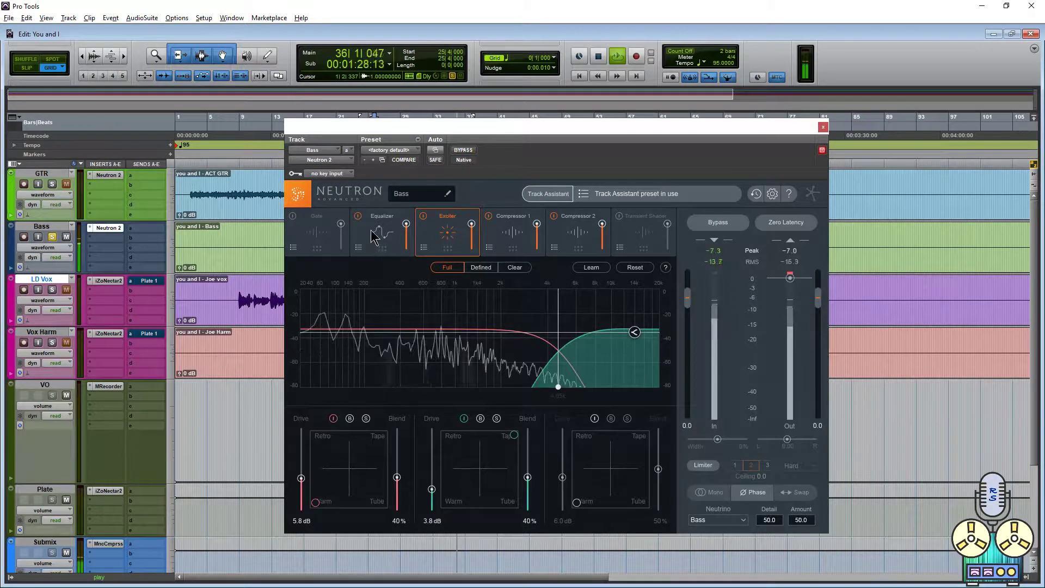
key("space")
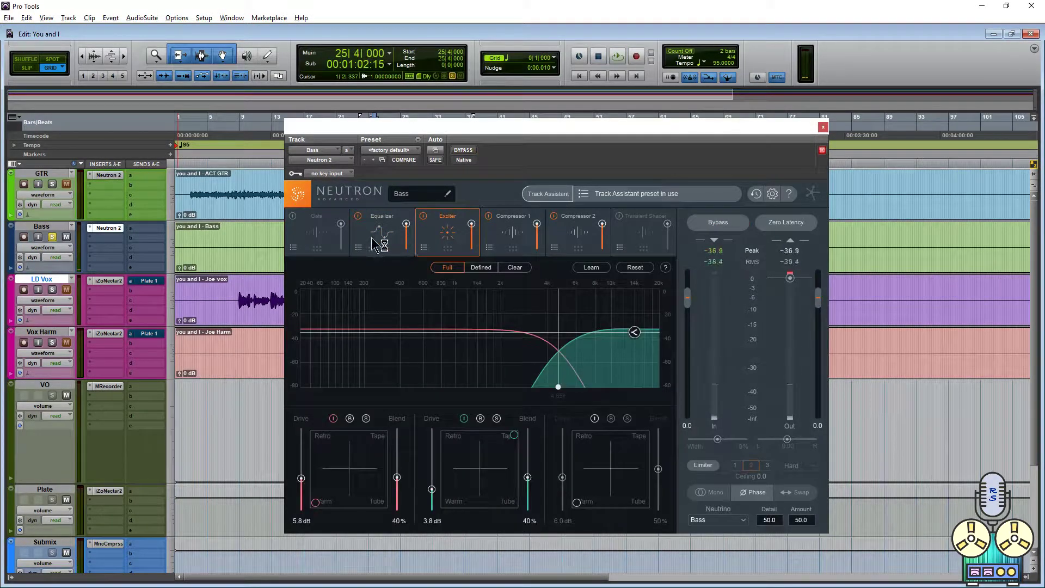
Shape the bass EQ with a high-pass filter, 6.5 dB low shelf at 64 Hz, band 1 cut, and 6.3 dB band 2 boost at 105 Hz.
left_click(375, 243)
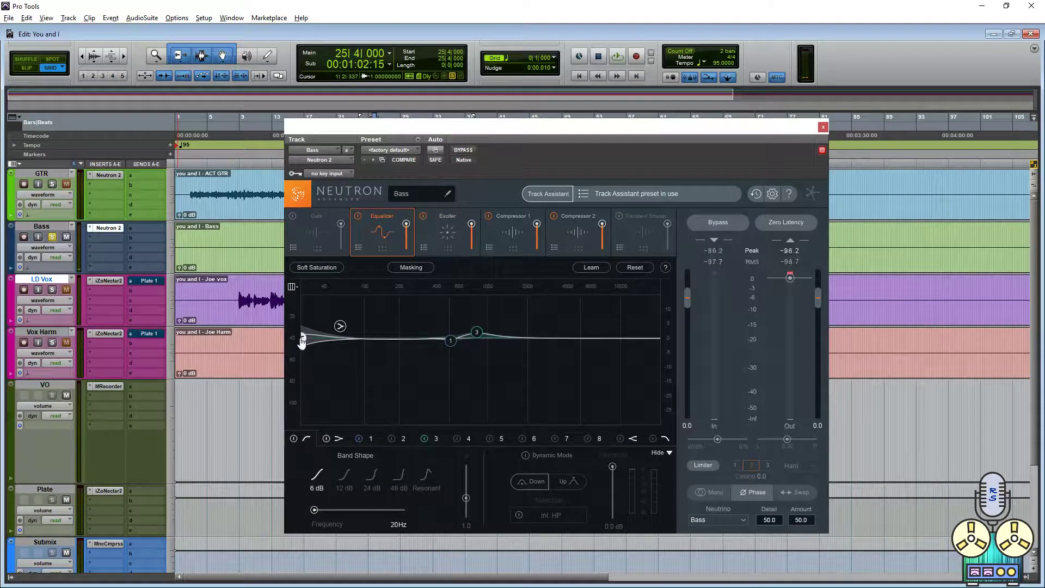
left_click_drag(306, 340, 325, 344)
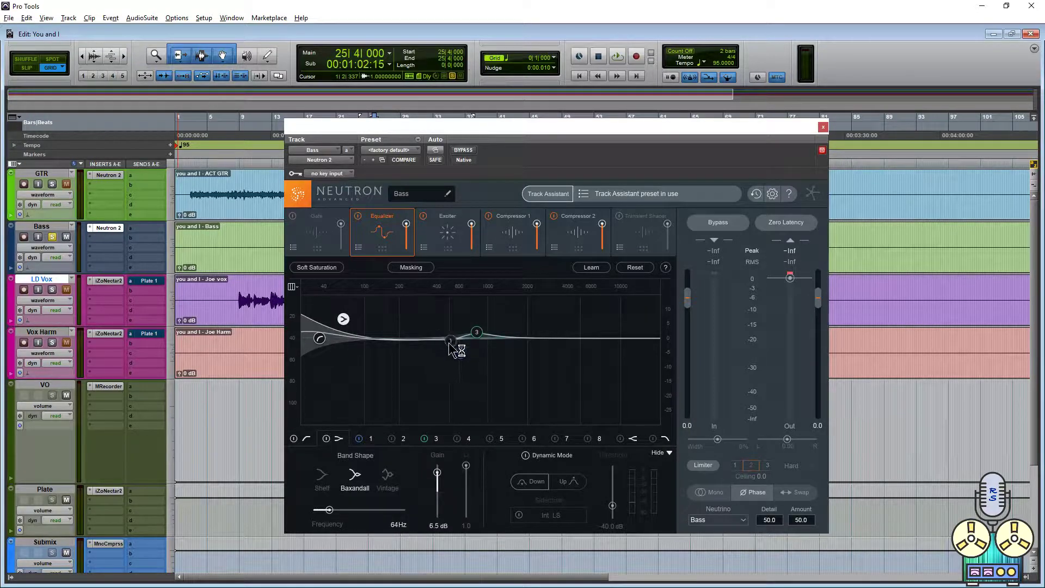
left_click_drag(451, 341, 367, 319)
key("space")
left_click(392, 438)
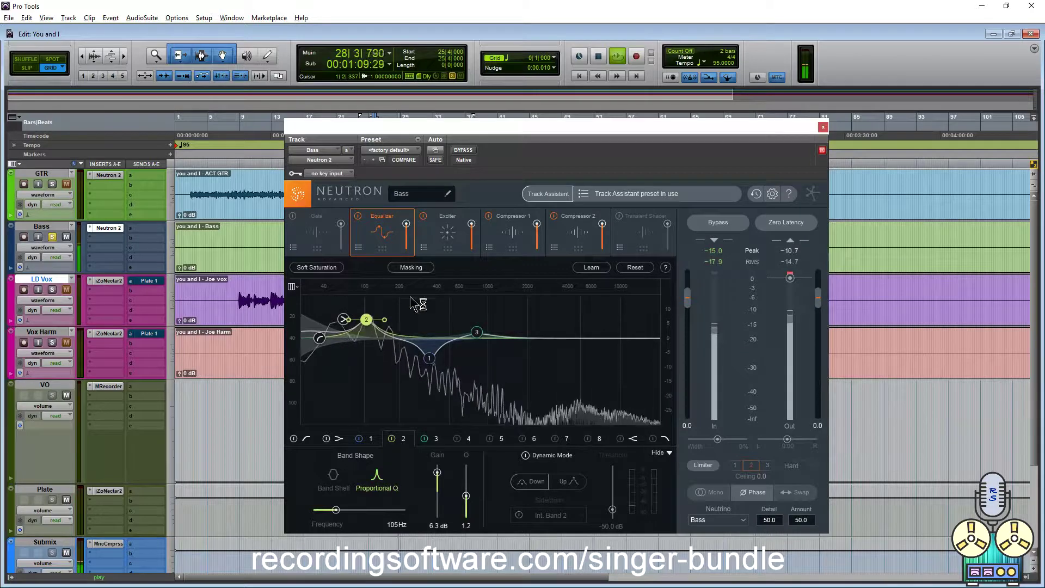
In the bass Exciter, set the low band's drive to 7.8 dB, blend to 30% and move its character toward Tube.
left_click(512, 233)
key("space")
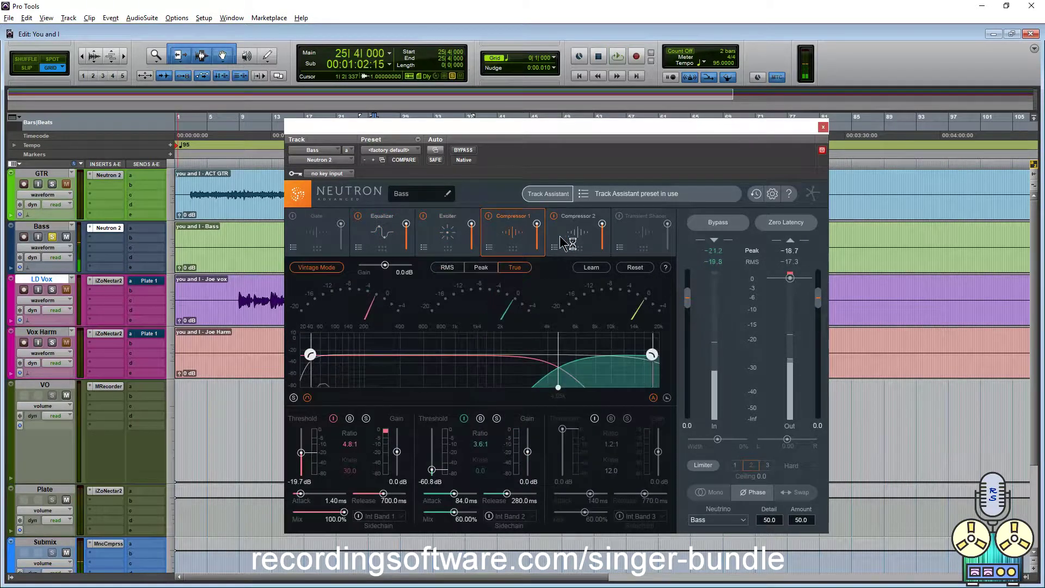
left_click(443, 240)
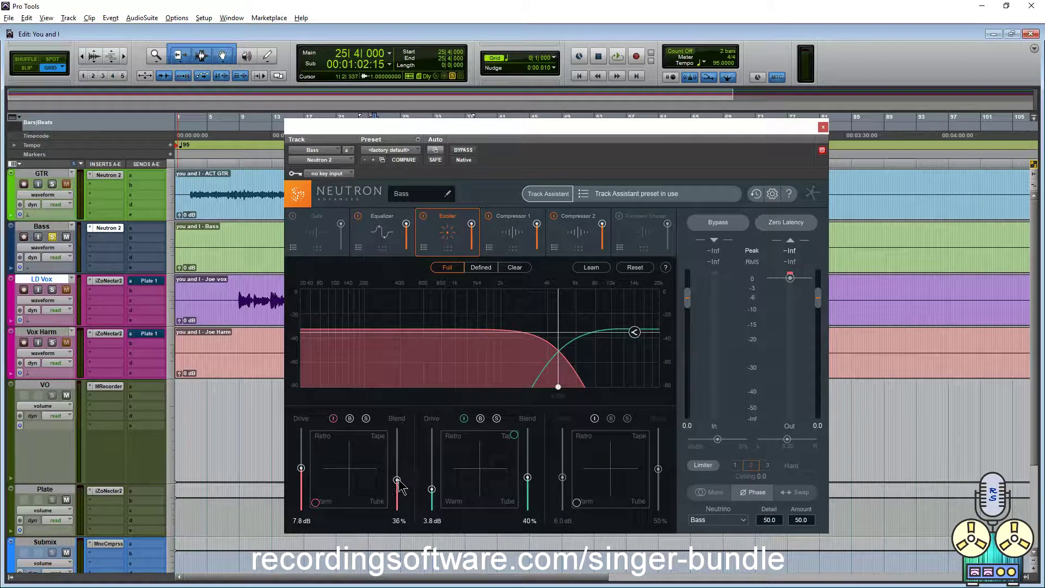
left_click_drag(399, 485, 370, 489)
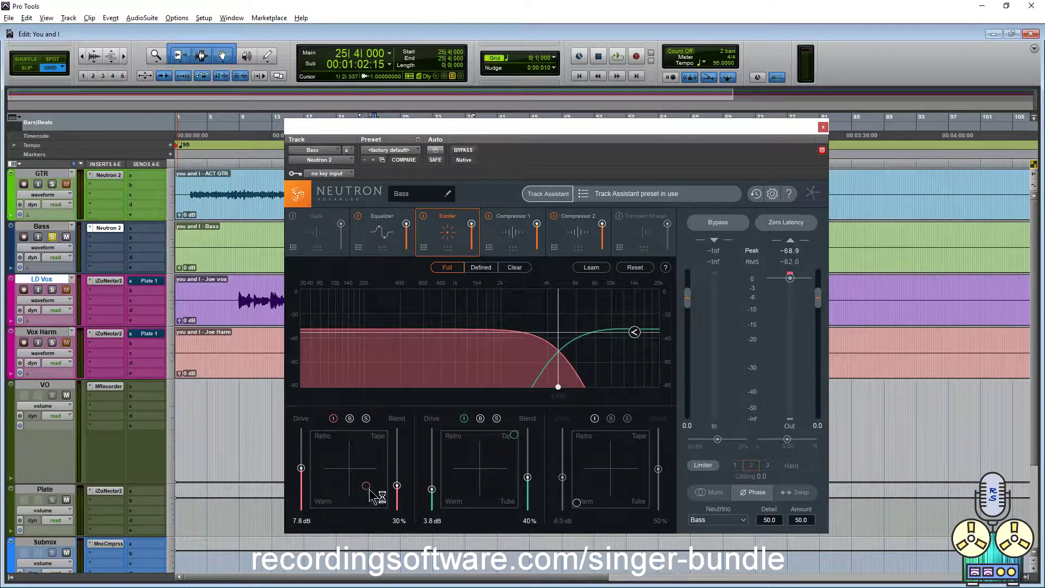
While the bass plays, reduce the Exciter's low-band blend to 14% and compare the processing against bypass.
key("space")
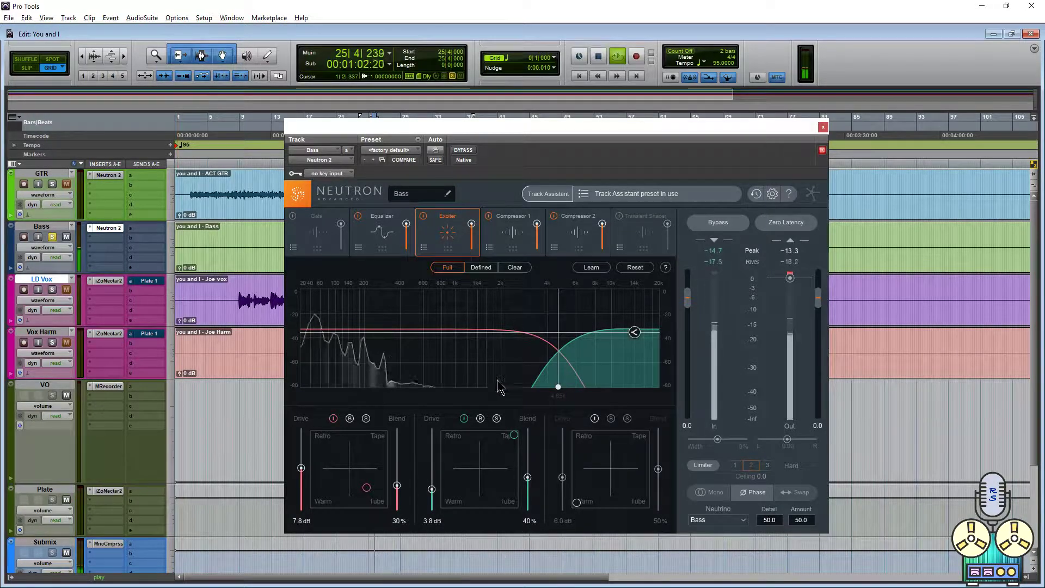
mouse_move(396, 485)
left_mouse_down()
mouse_move(401, 540)
mouse_move(399, 498)
left_mouse_up()
left_click(463, 150)
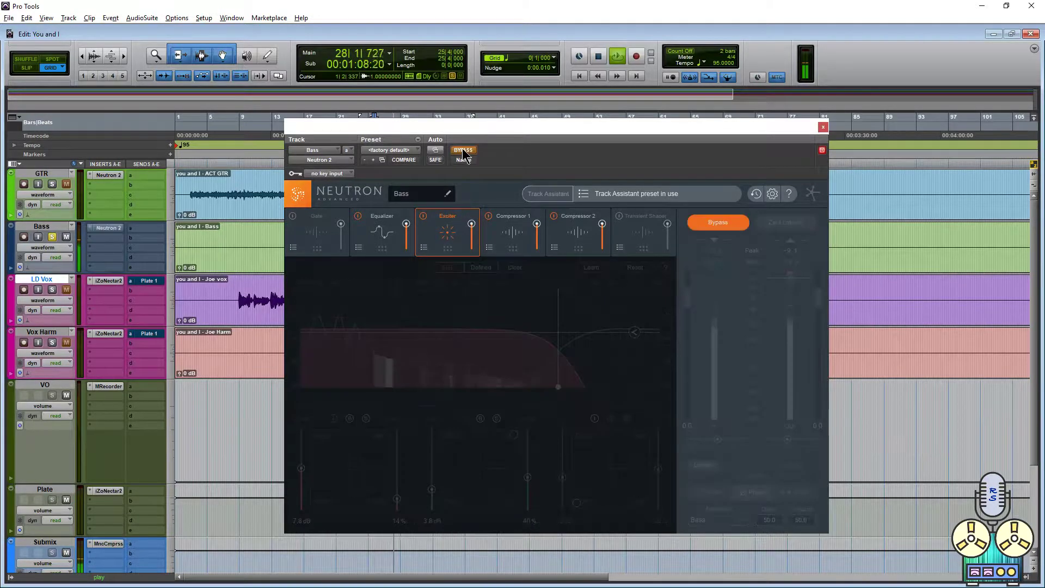
left_click(463, 150)
left_click(463, 150)
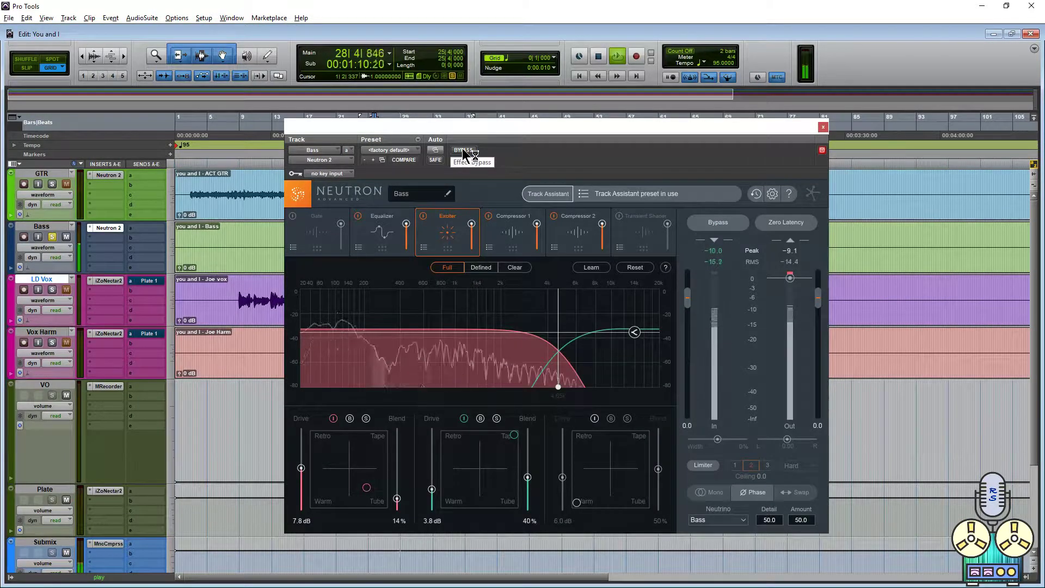
Re-enable the bass processing, stop playback and lower Neutron's output gain to -2.1 dB.
left_click(463, 151)
key("space")
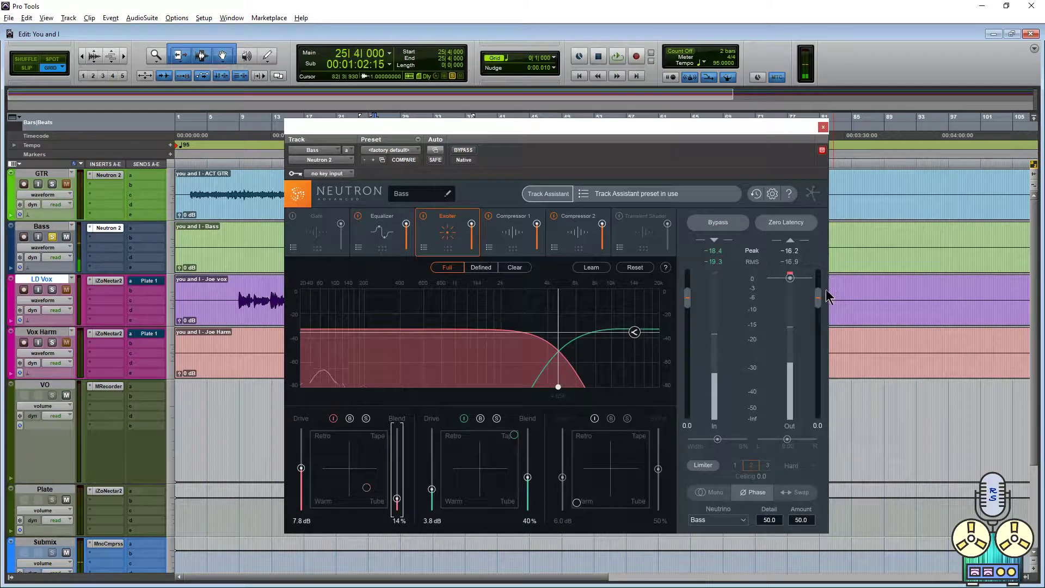
left_click_drag(817, 296, 817, 298)
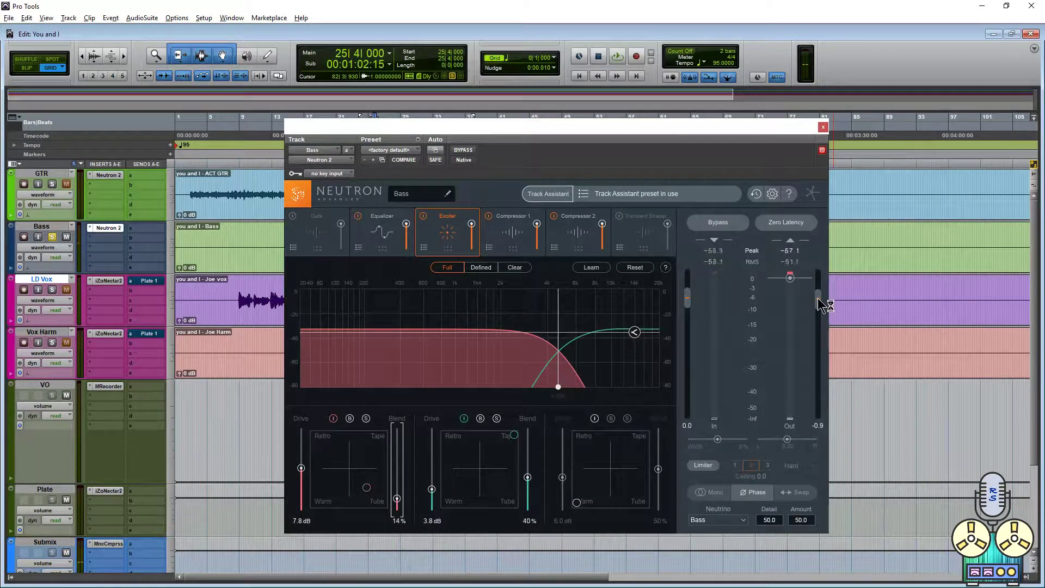
scroll(818, 299, "down", 2)
scroll(822, 305, "down", 1)
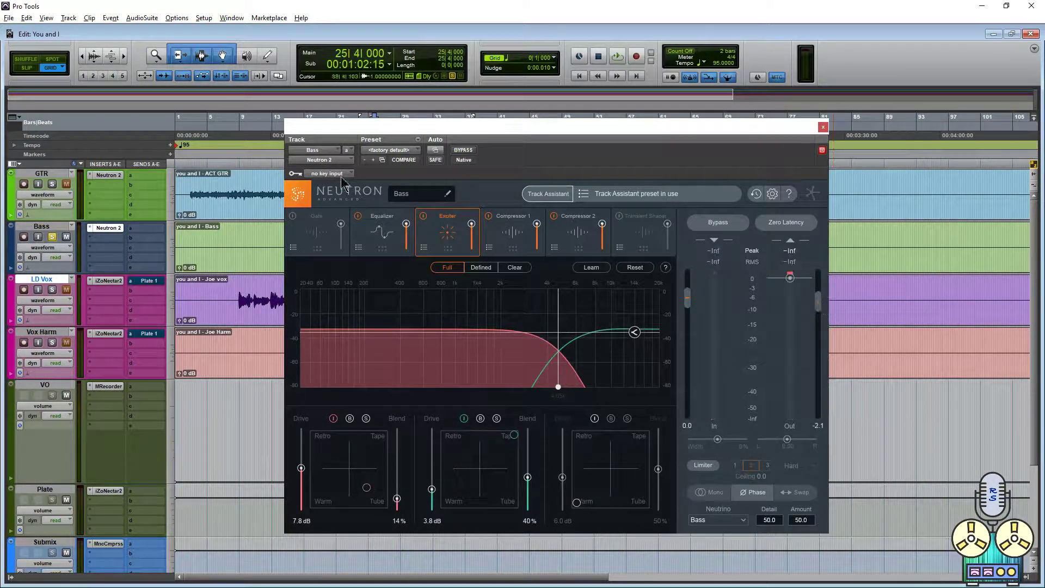
Solo LD Vox instead of Bass and open its Nectar 2 insert in Advanced view, clear of the vocal waveform.
left_click(52, 236)
left_click(52, 289)
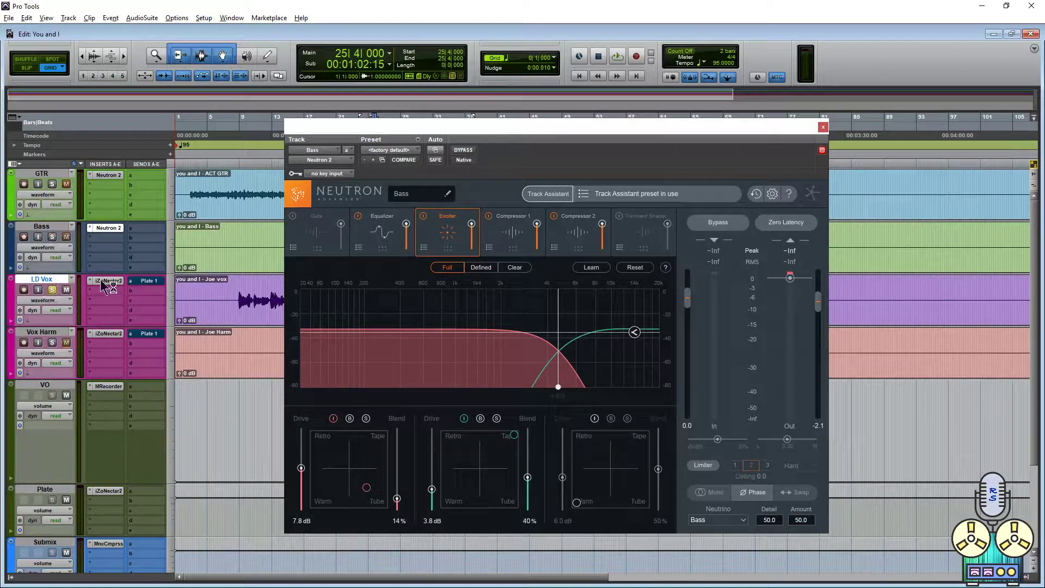
left_click(107, 280)
left_click_drag(560, 133, 749, 235)
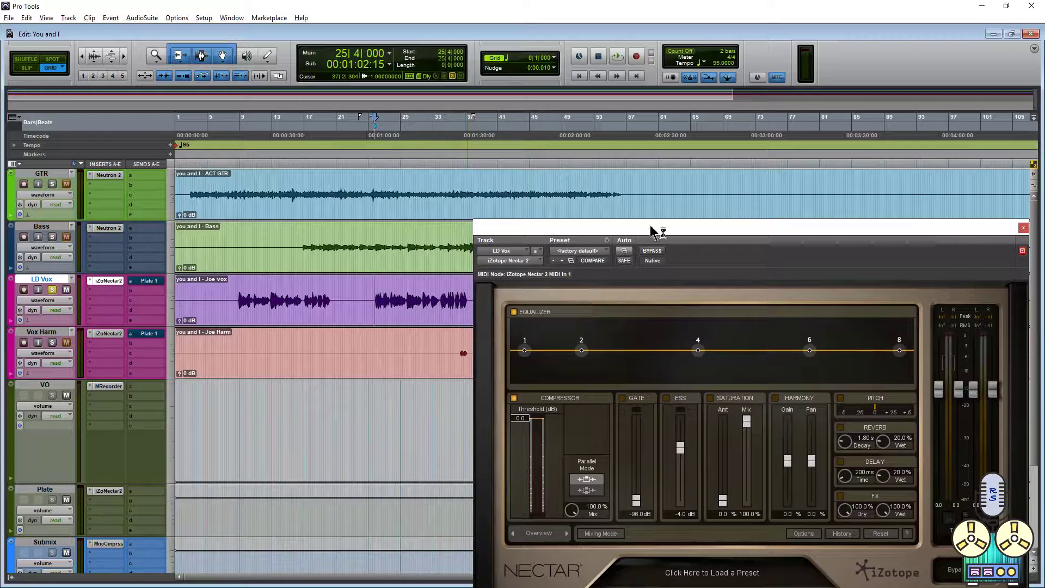
left_click_drag(651, 231, 616, 125)
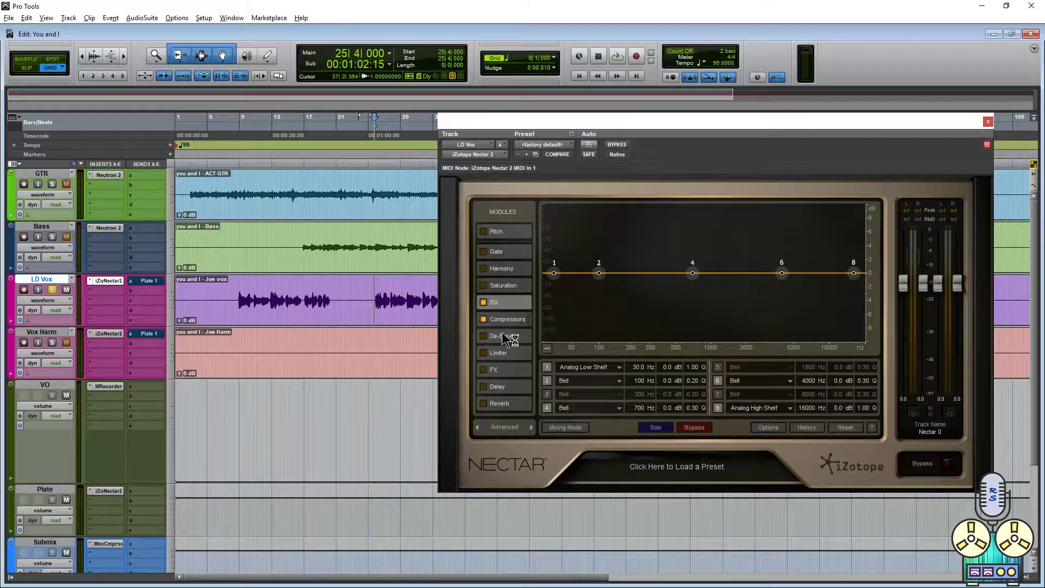
left_click_drag(549, 129, 572, 157)
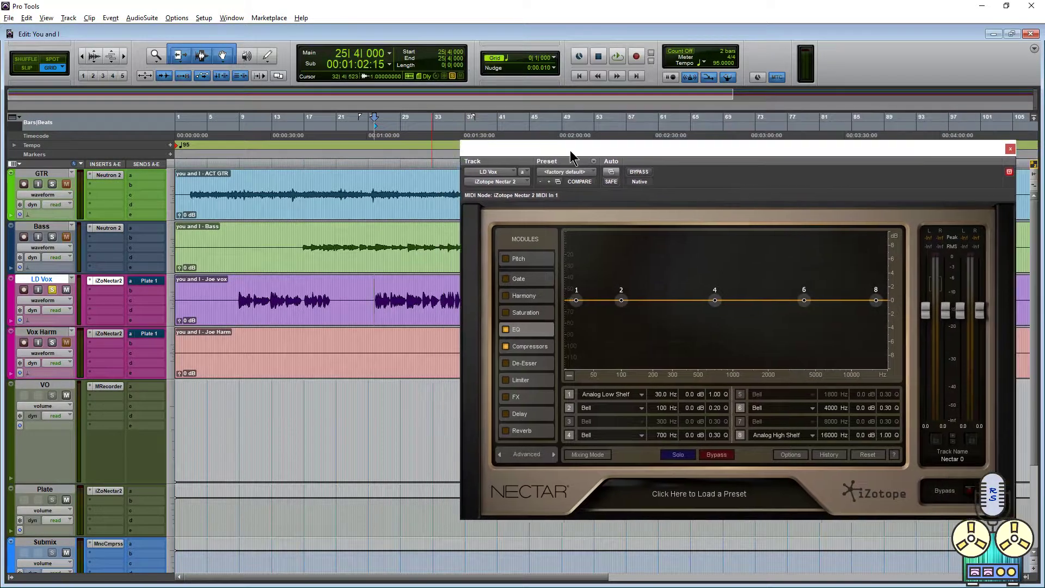
During playback, shape the vocal EQ with an HP Flat filter at 102 Hz and a -2.5 dB bell at 426 Hz, Q 2.3.
right_click(575, 299)
left_click(650, 327)
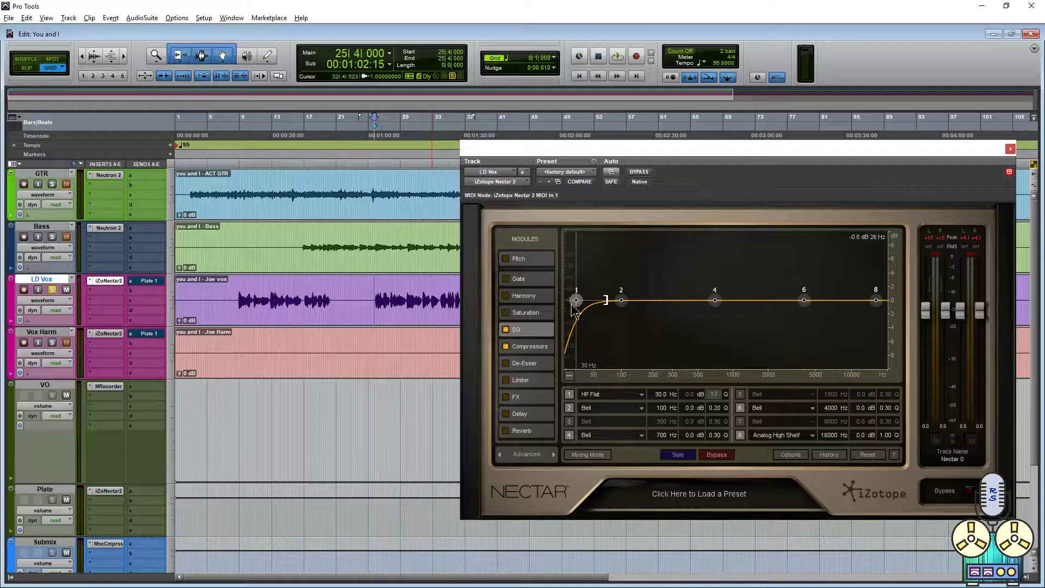
key("space")
left_click_drag(576, 301, 684, 327)
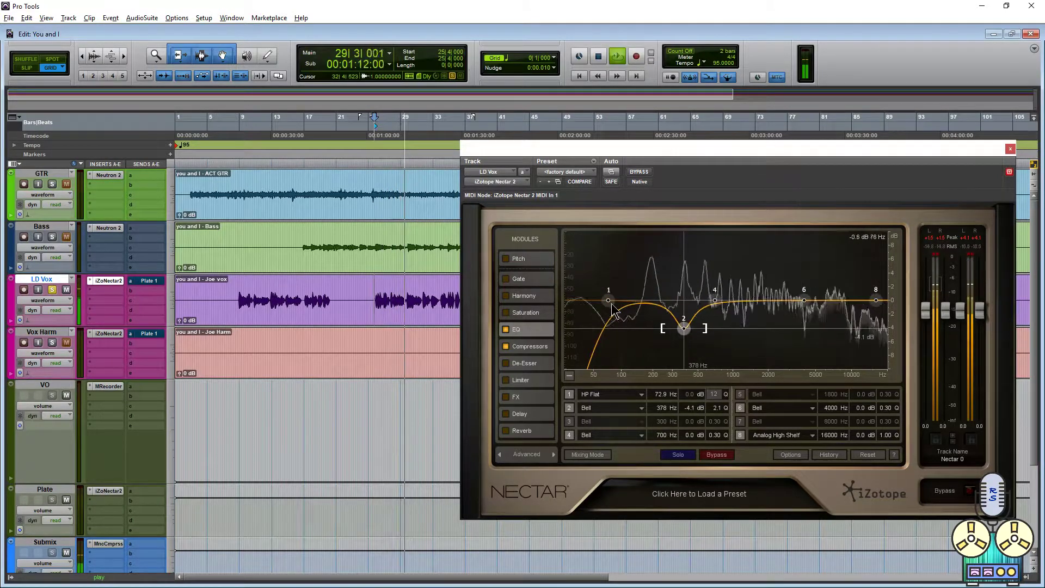
left_click_drag(611, 303, 622, 301)
mouse_move(683, 328)
left_mouse_down()
mouse_move(662, 252)
mouse_move(665, 310)
mouse_move(690, 318)
left_mouse_up()
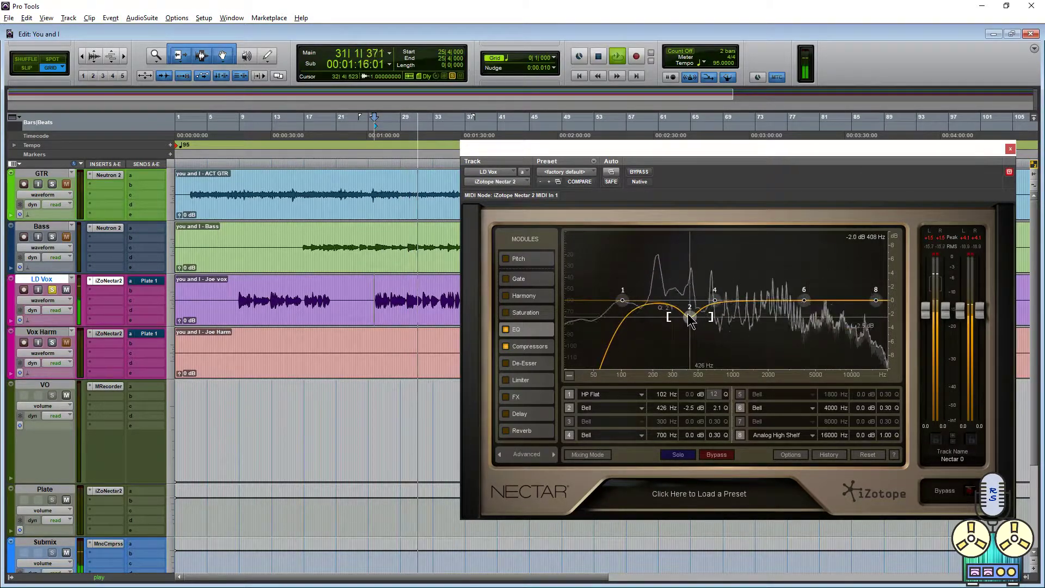
scroll(689, 318, "up", 1)
key("space")
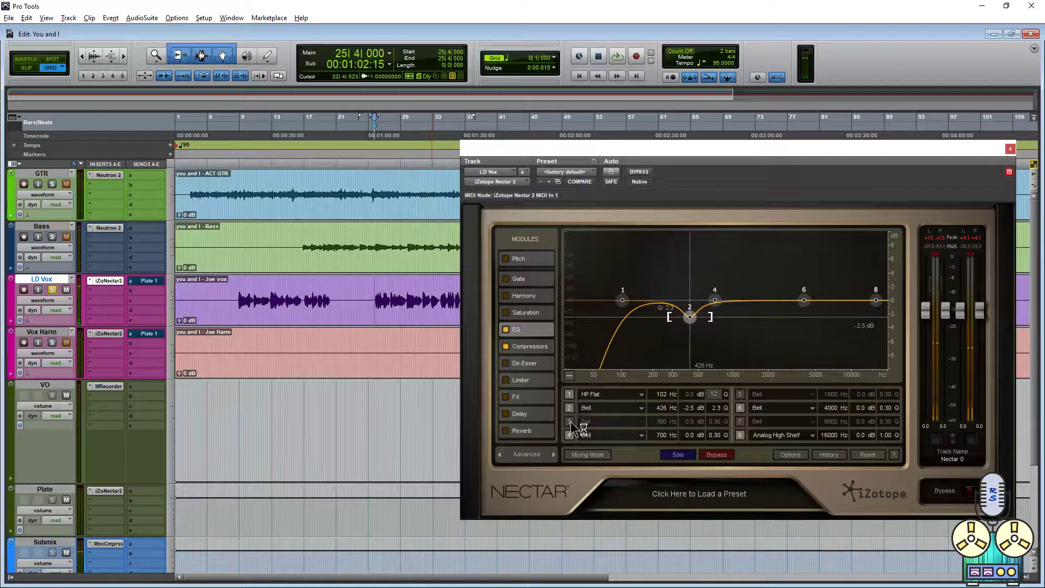
Change vocal EQ band 8 to Baxandall Treble, boost it 6 dB at 7585 Hz, and audition the result.
left_click(570, 422)
left_click(779, 435)
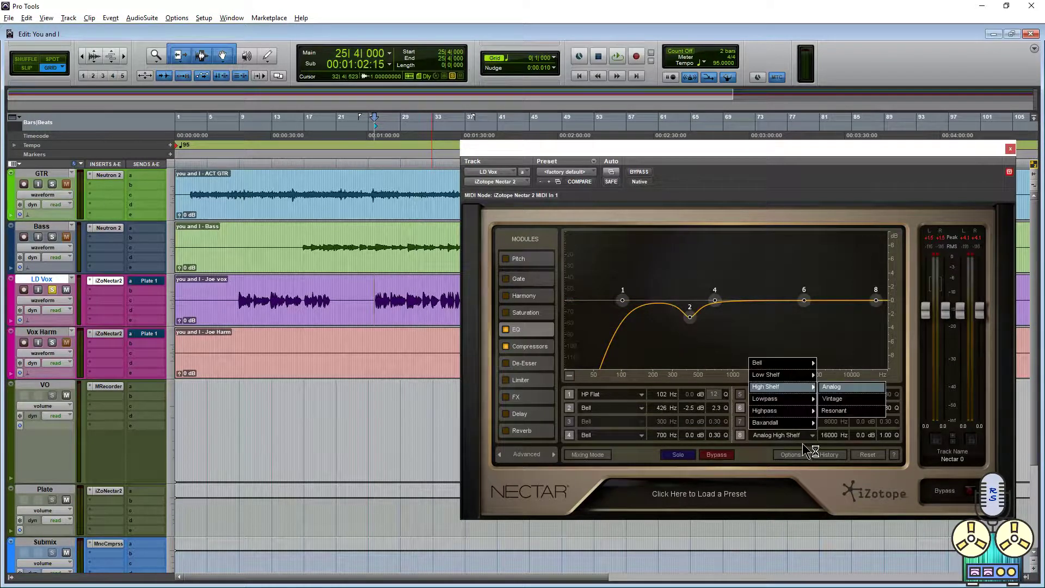
left_click(860, 430)
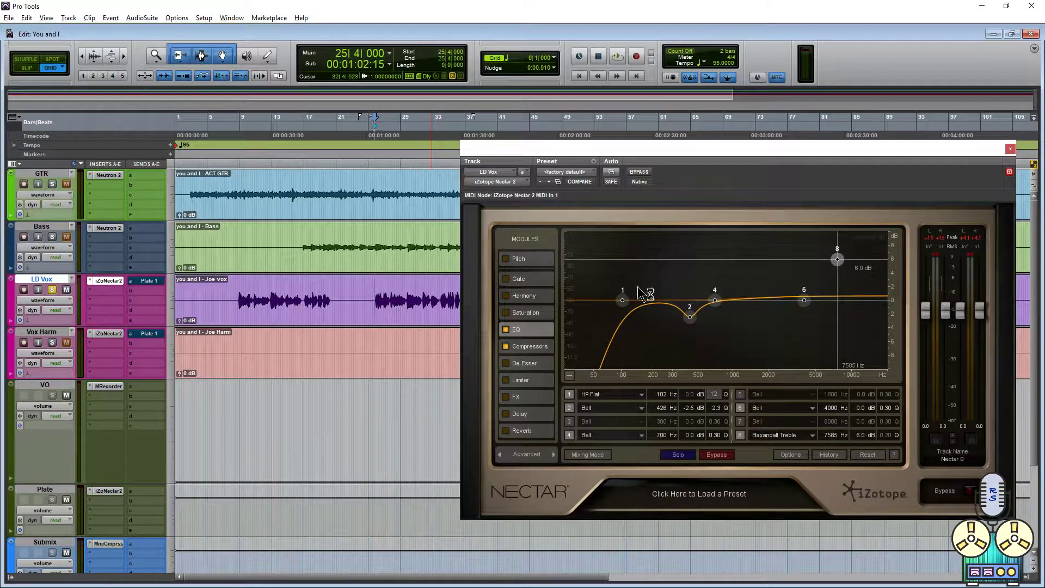
key("space")
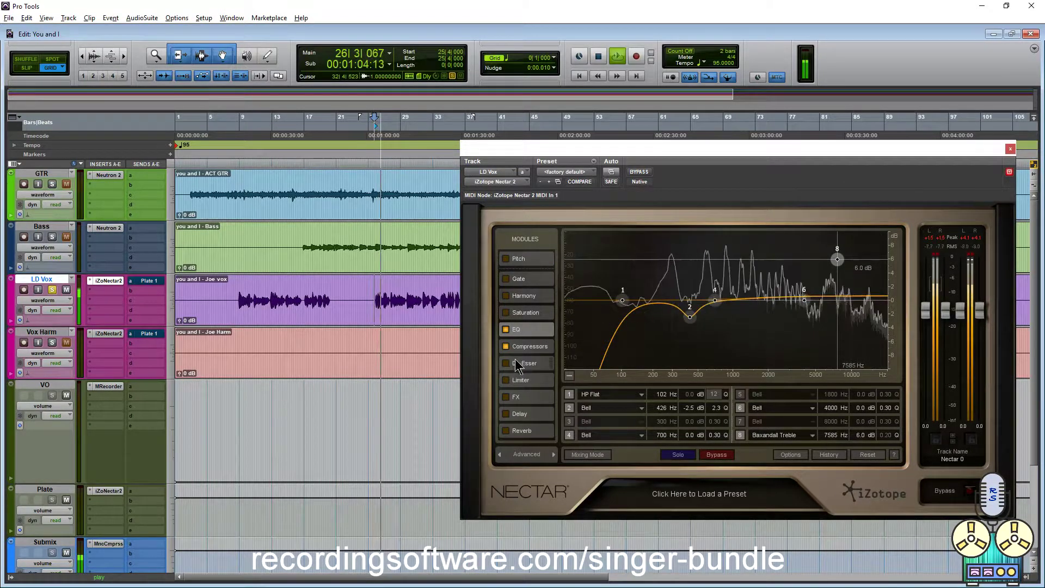
key("space")
Move the De-Esser ahead of the Compressors, enable it, and set its threshold to -4.4 dB while the vocal plays.
left_click_drag(517, 363, 509, 348)
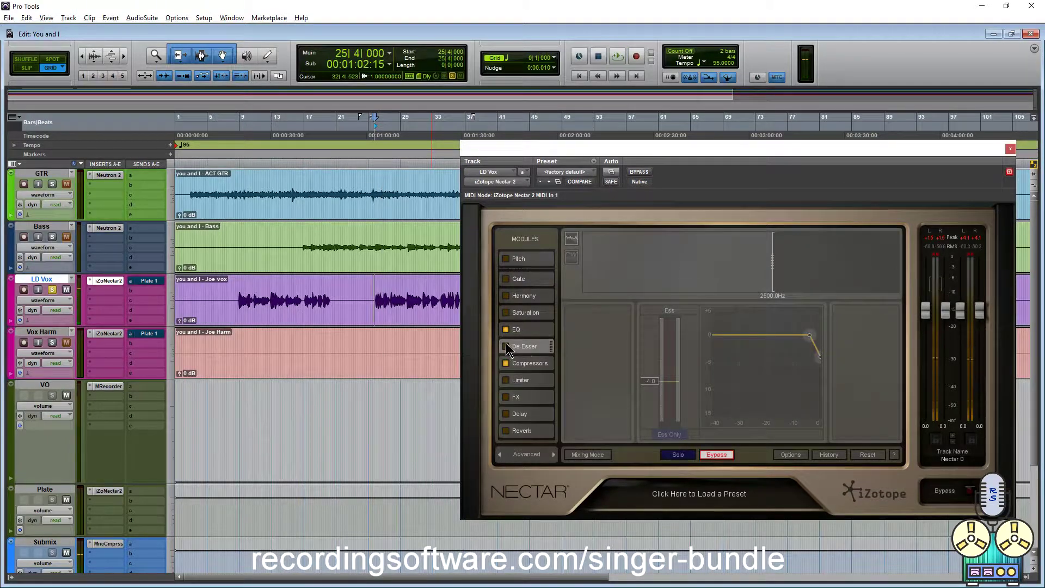
left_click(506, 347)
key("space")
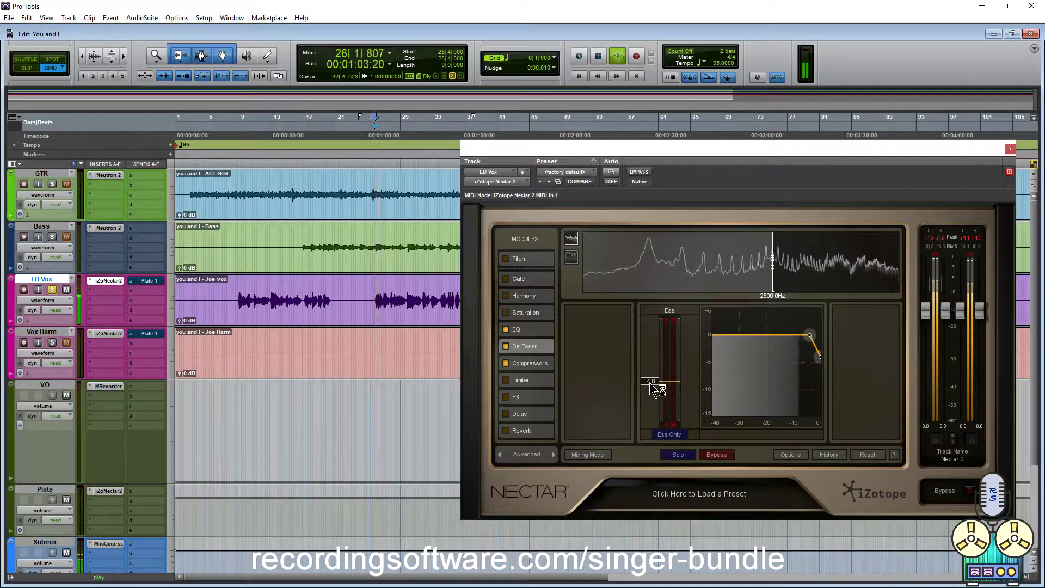
left_click_drag(650, 381, 650, 392)
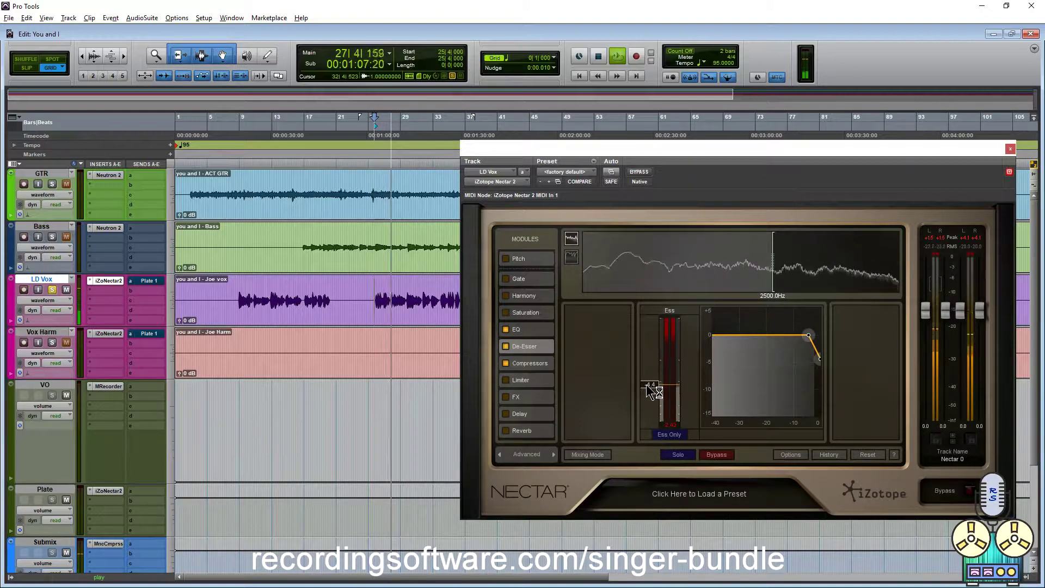
key("space")
Show the vocal's Compressors module and place the playback start at bar 34, beat 2.
left_click(539, 363)
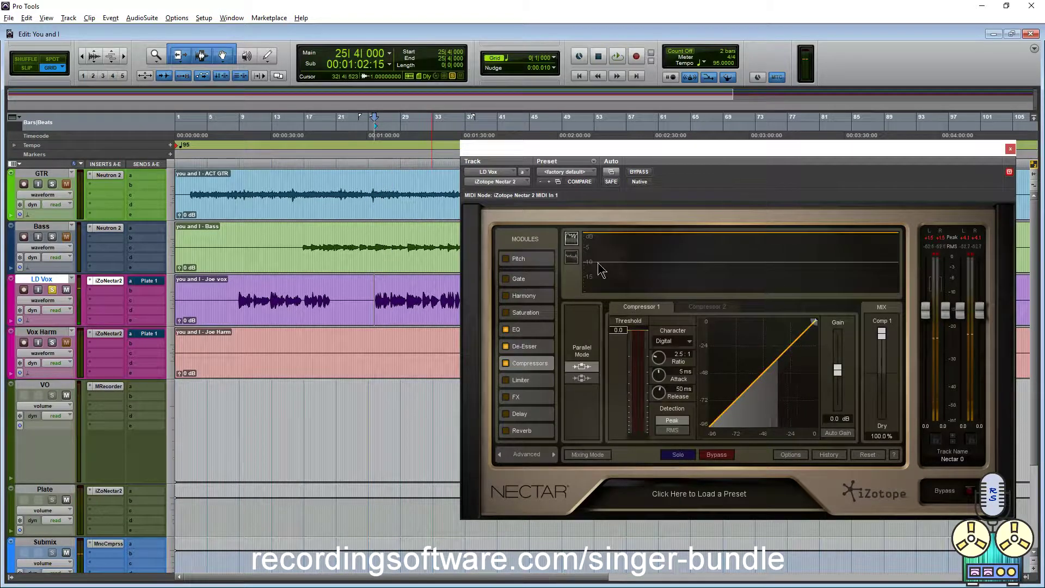
left_click_drag(626, 148, 490, 357)
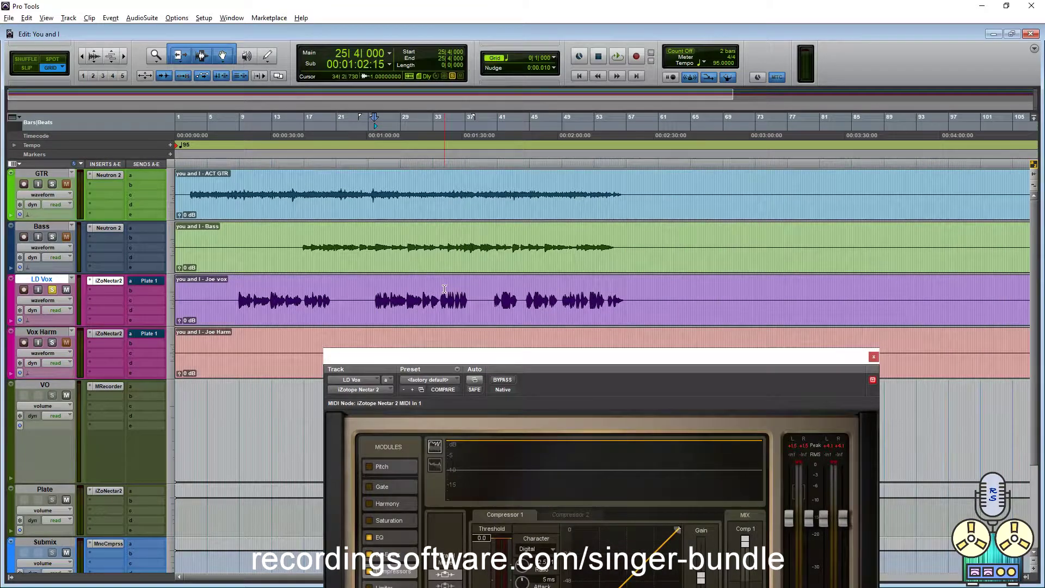
left_click(444, 288)
left_click_drag(503, 360, 668, 139)
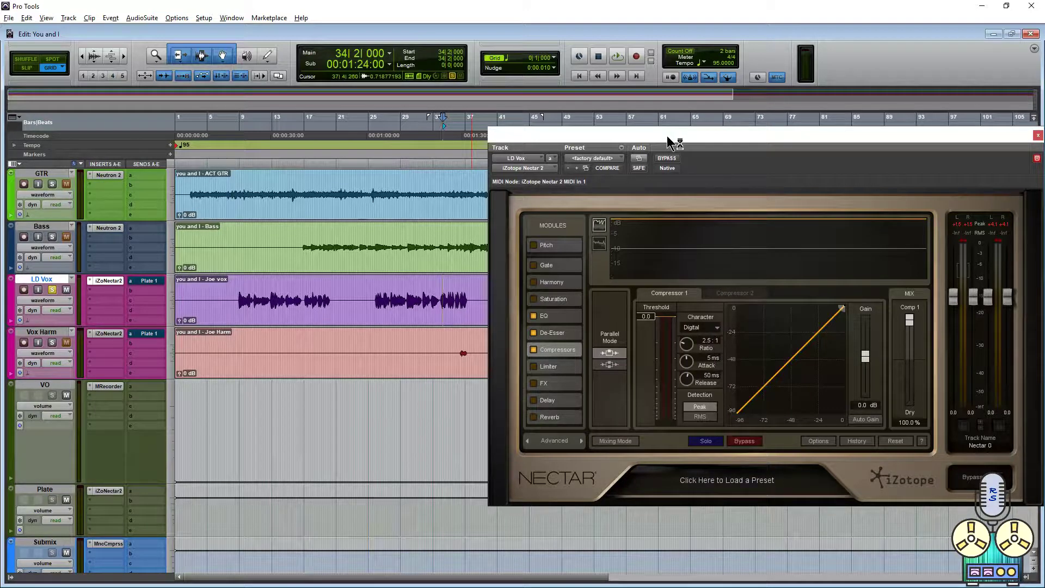
Play the passage from bar 34, comparing the lead vocal soloed and within the full mix.
key("space")
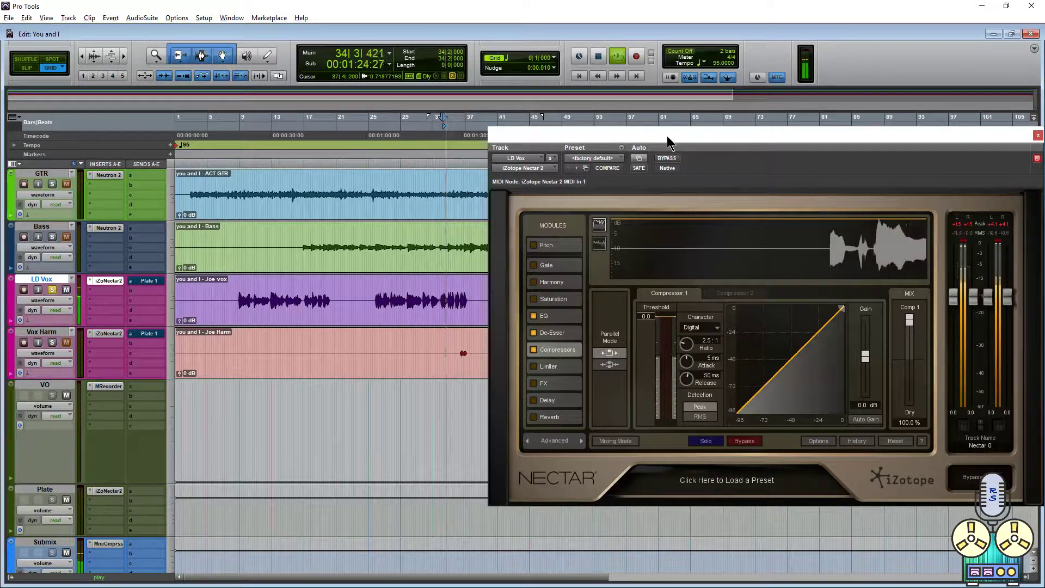
key("space")
left_click(52, 291)
key("space")
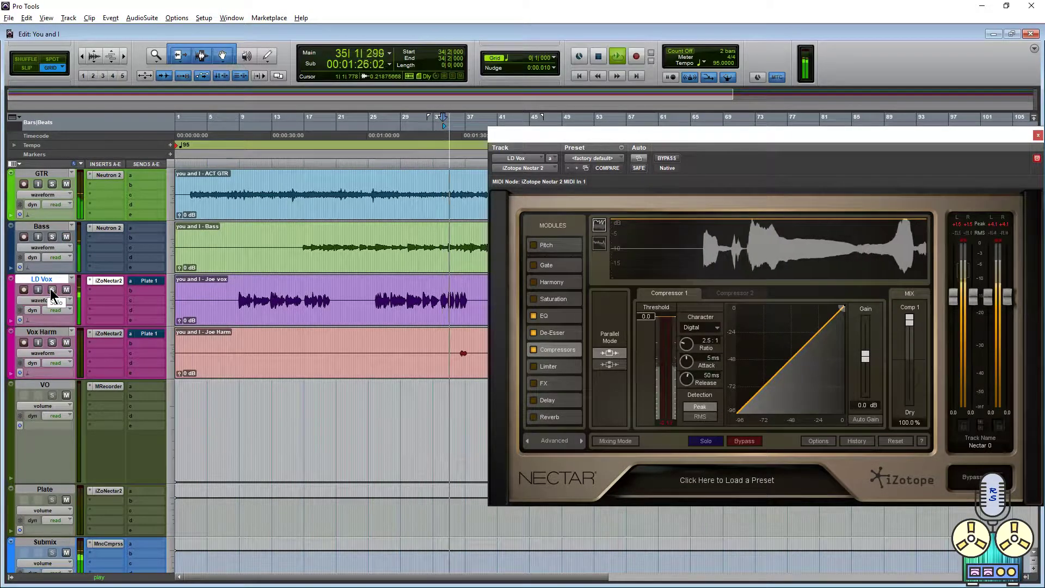
left_click(52, 290)
key("space")
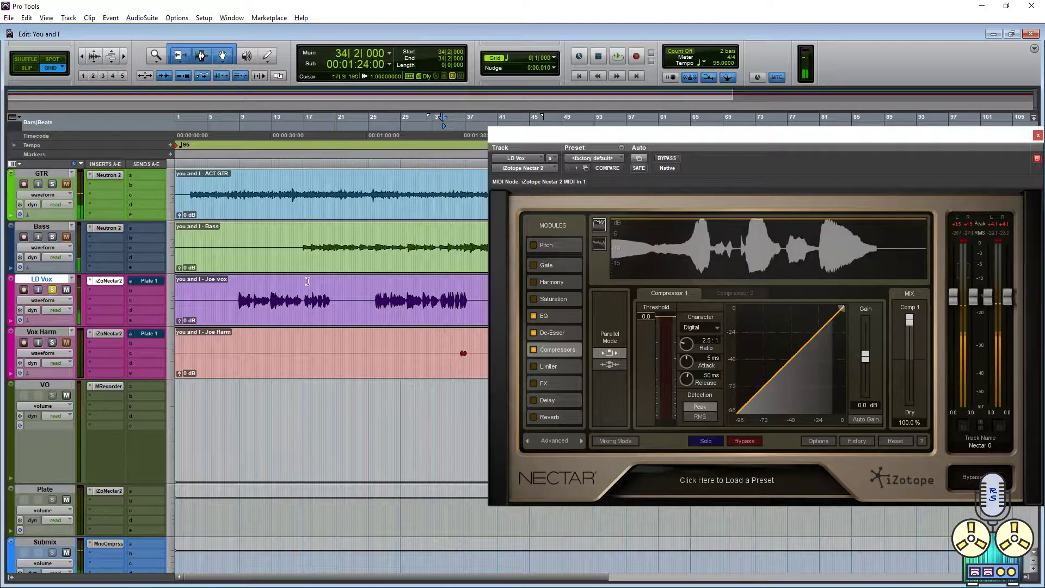
Use the Comp 1/Comp 2 parallel mode and set Compressor 1 to Optical, threshold -12.7 dB and gain 9.8 dB.
left_click(610, 365)
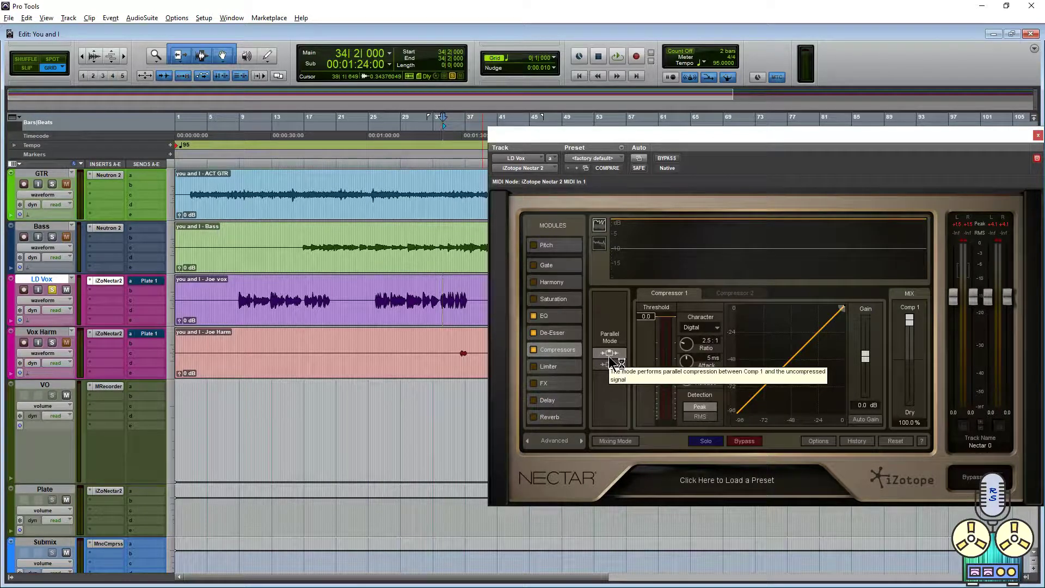
left_click(610, 364)
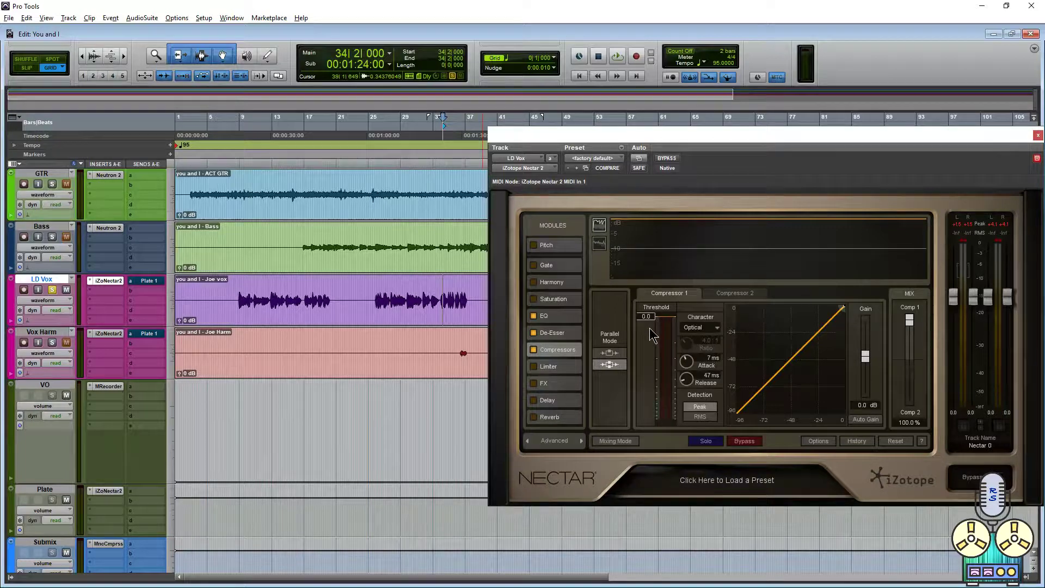
key("space")
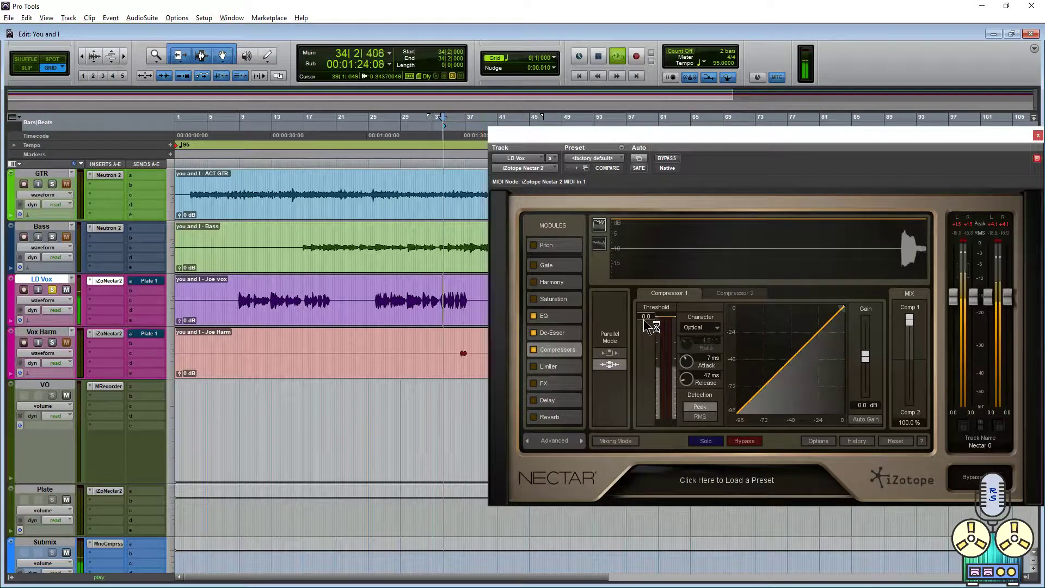
left_click_drag(646, 326, 645, 366)
key("space")
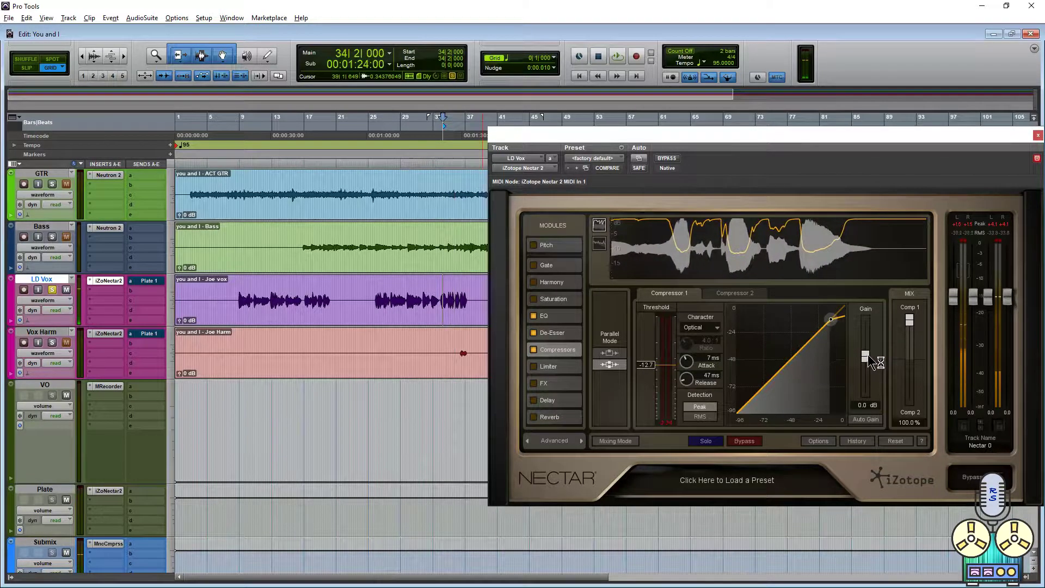
left_click_drag(865, 356, 865, 345)
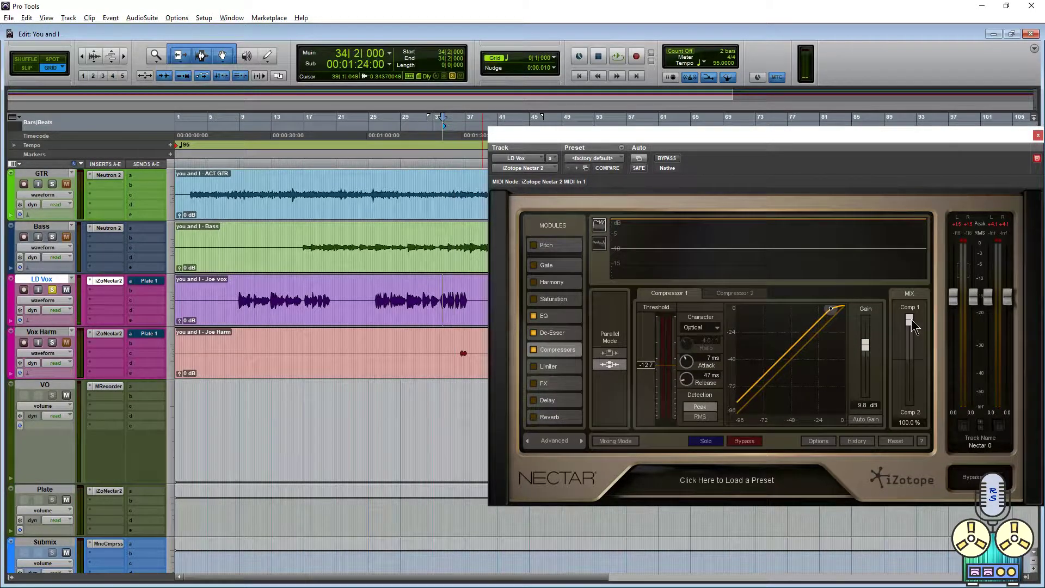
Set Compressor 2 to Vintage with a -12.7 dB threshold and 3.0 dB gain, auditioning the vocal.
left_click(740, 293)
left_click(704, 328)
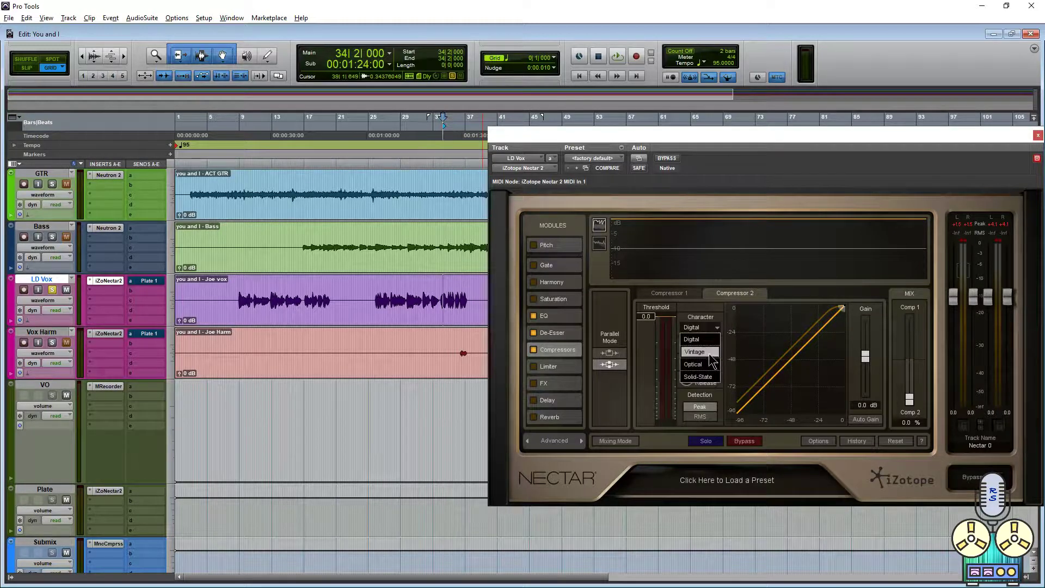
left_click(699, 352)
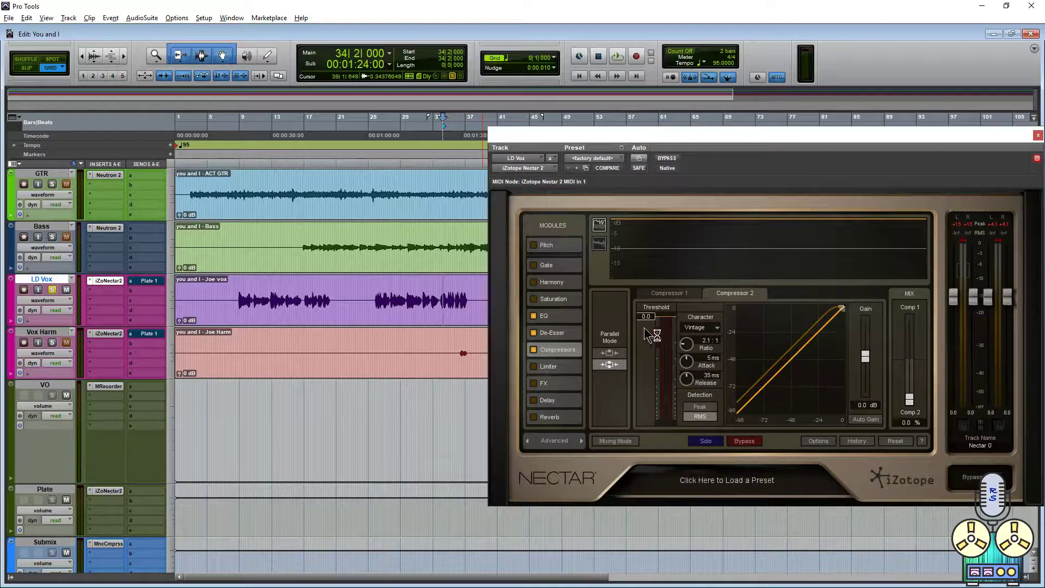
key("space")
left_click_drag(647, 314, 648, 364)
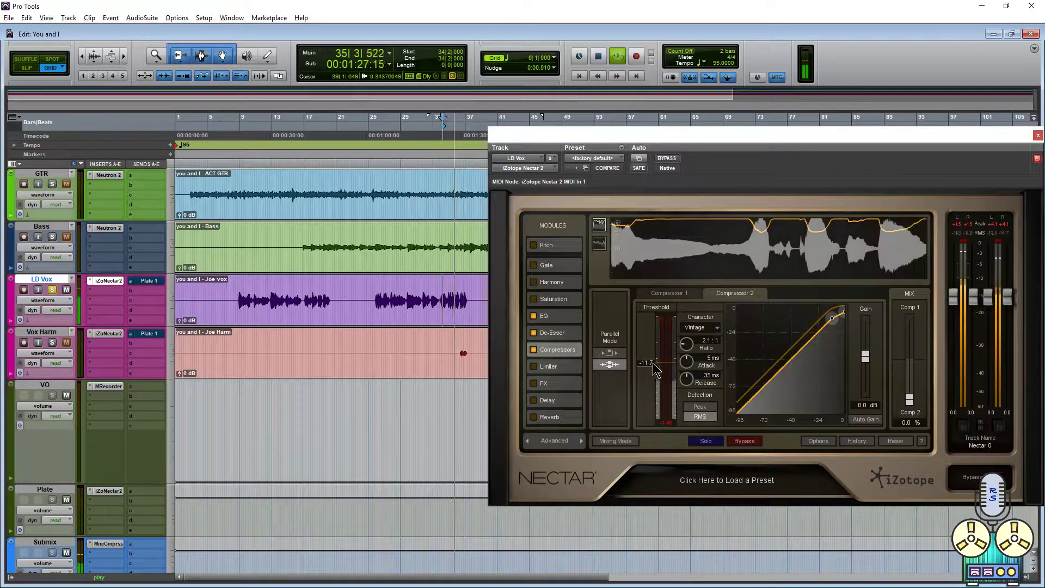
key("space")
left_click_drag(865, 357, 870, 363)
key("space")
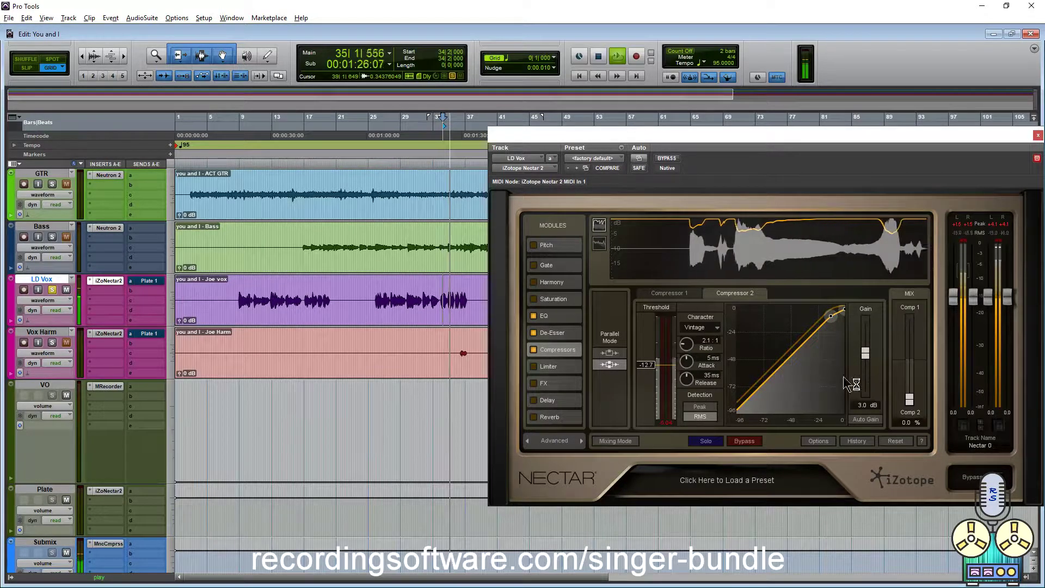
Compare the two compressors by ear and set the mix between Comp 1 and Comp 2 to 27.4%.
left_click_drag(912, 404, 913, 324)
key("space")
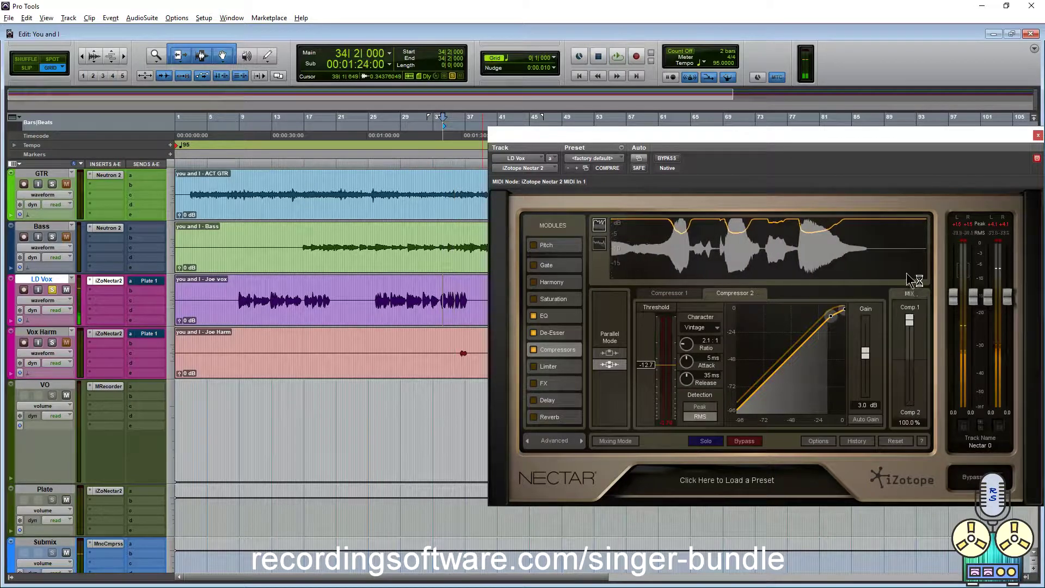
key("space")
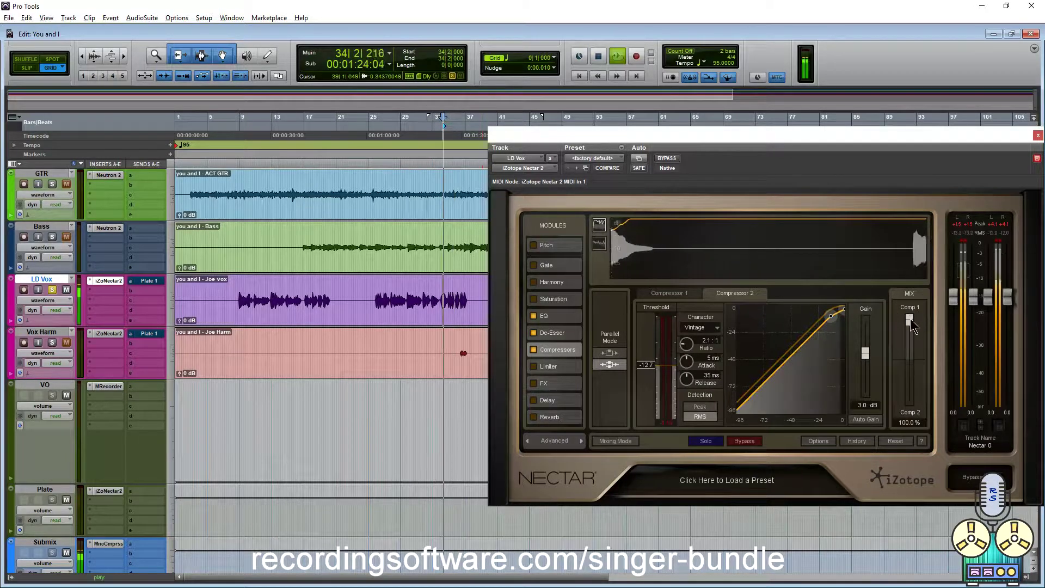
left_click_drag(914, 358, 916, 382)
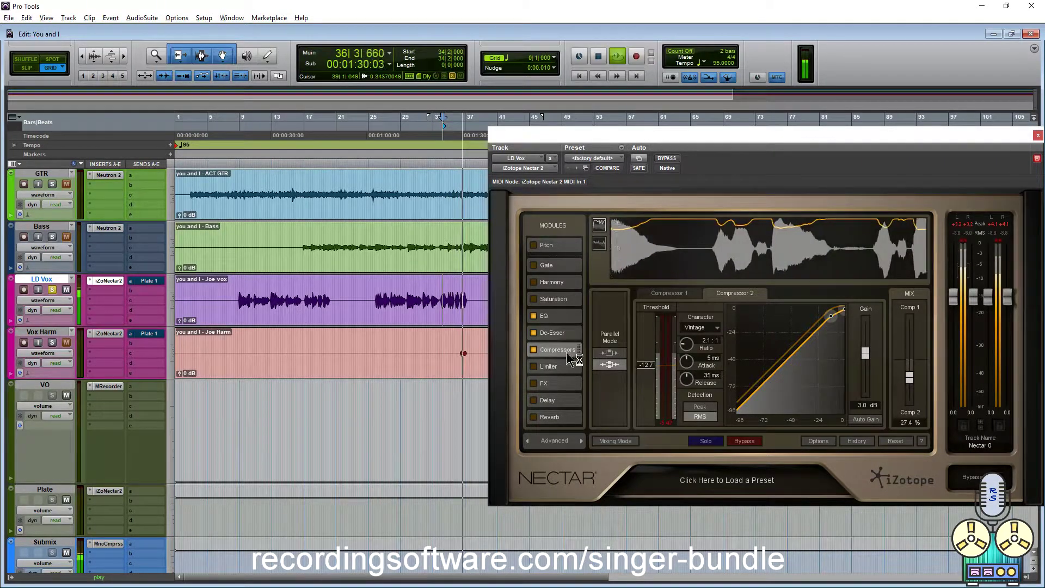
Turn on the lead vocal's limiter and set its threshold to -1.0 dB and margin to -3.0 dB while auditioning the vocal.
key("space")
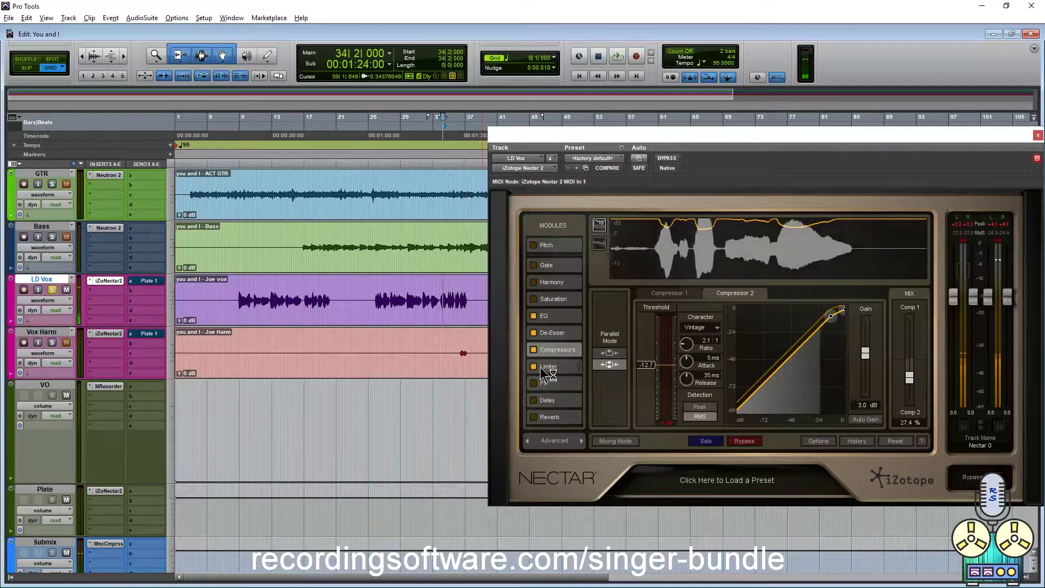
left_click(533, 368)
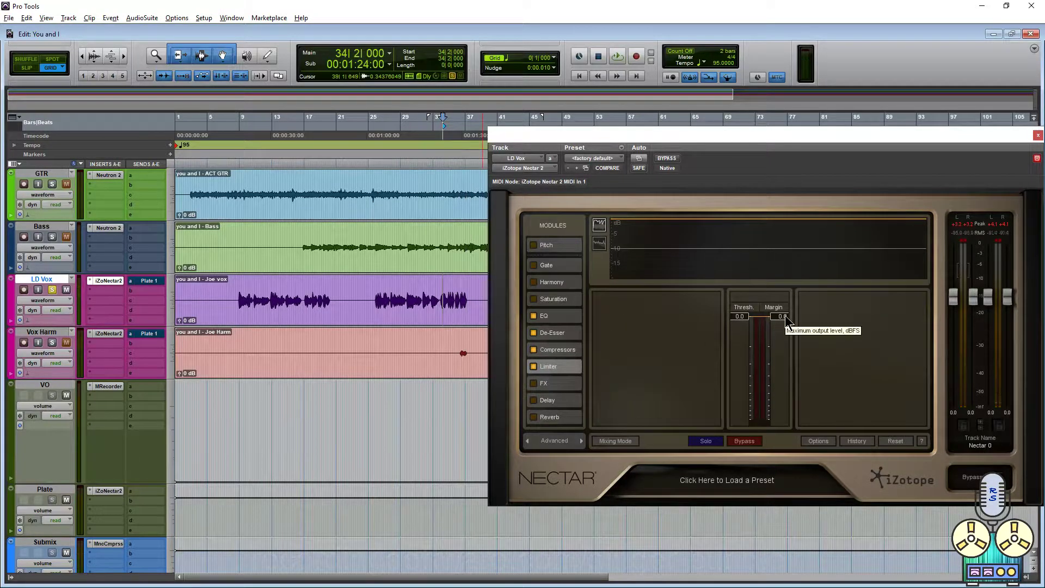
key("space")
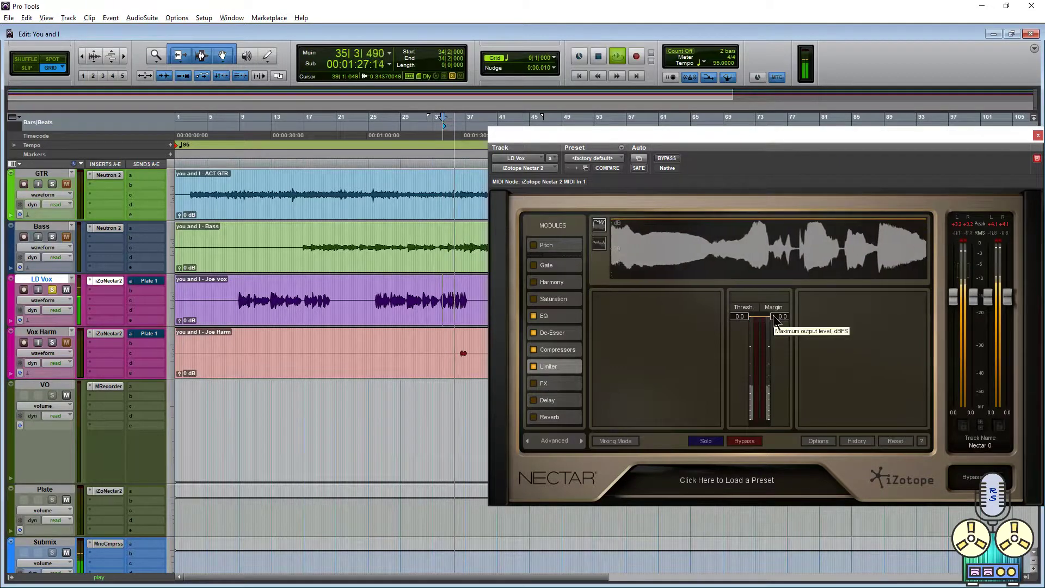
mouse_move(735, 320)
left_mouse_down()
mouse_move(779, 354)
mouse_move(739, 333)
left_mouse_up()
key("space")
key("space")
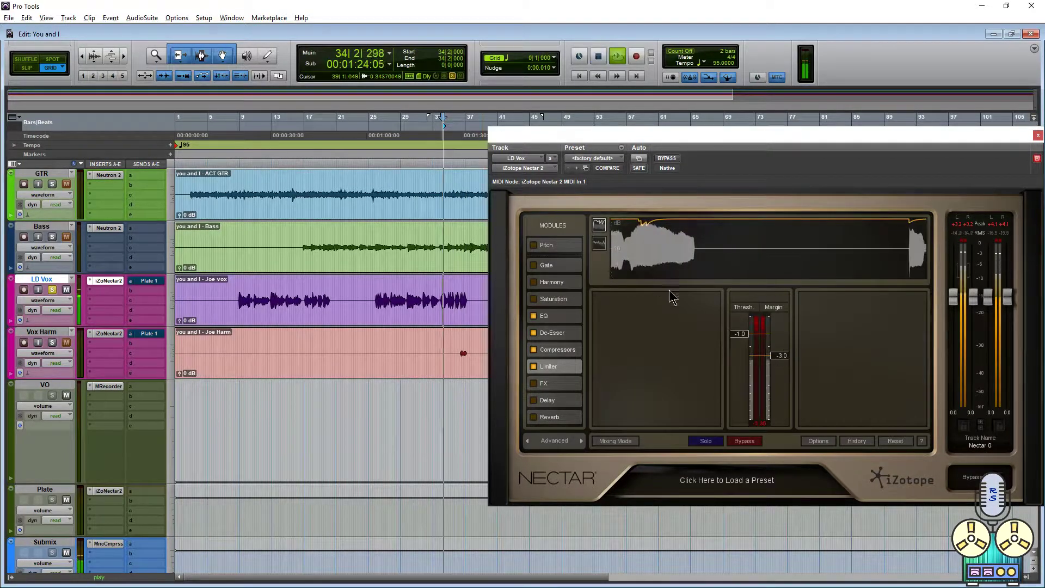
Compare the soloed vocal with Nectar 2 bypassed and active, and set the limiter's margin to -1.0 dB.
left_click(668, 159)
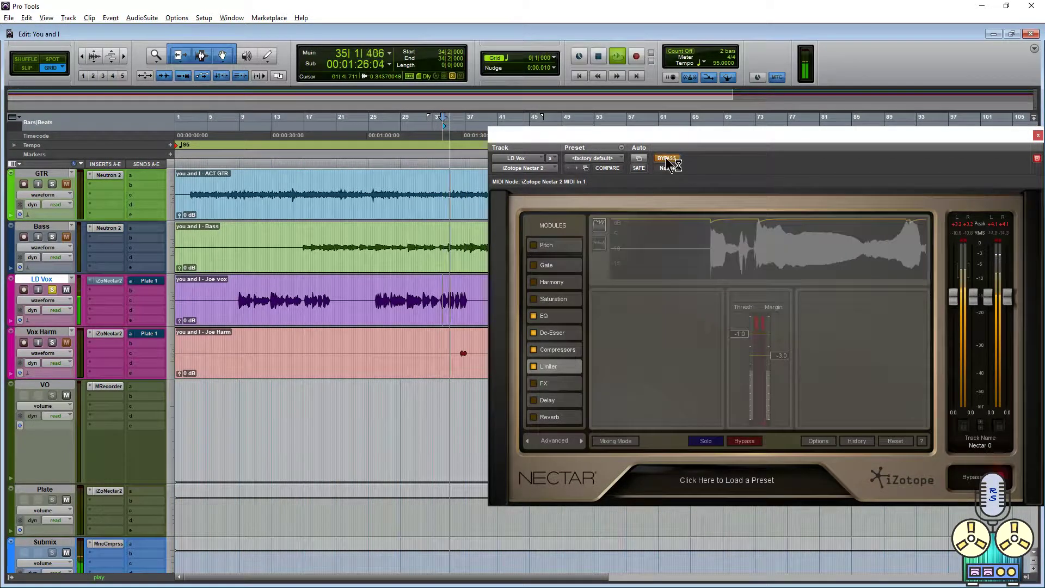
left_click(667, 159)
key("space")
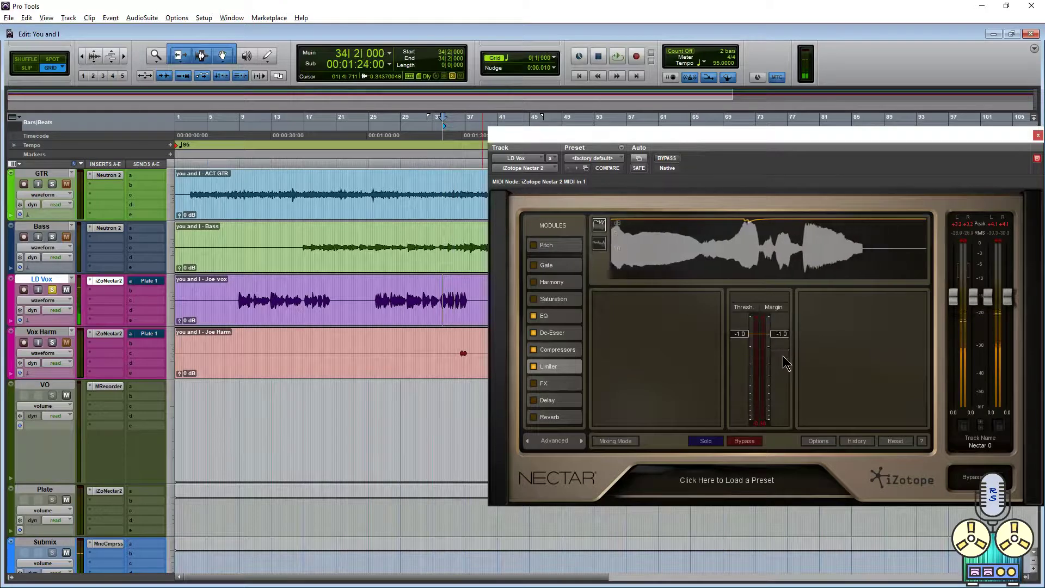
left_click_drag(769, 355, 768, 323)
key("space")
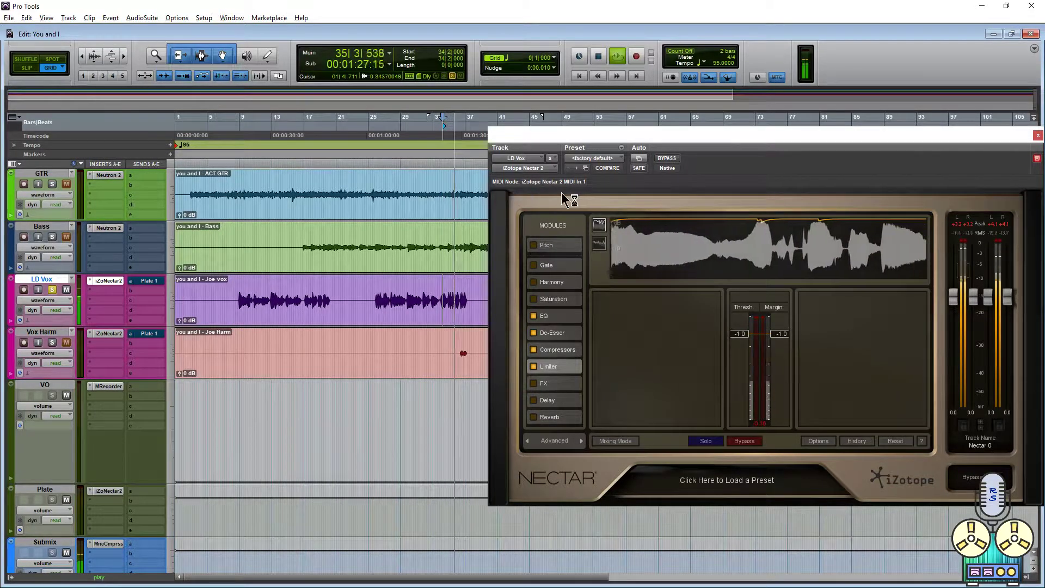
key("space")
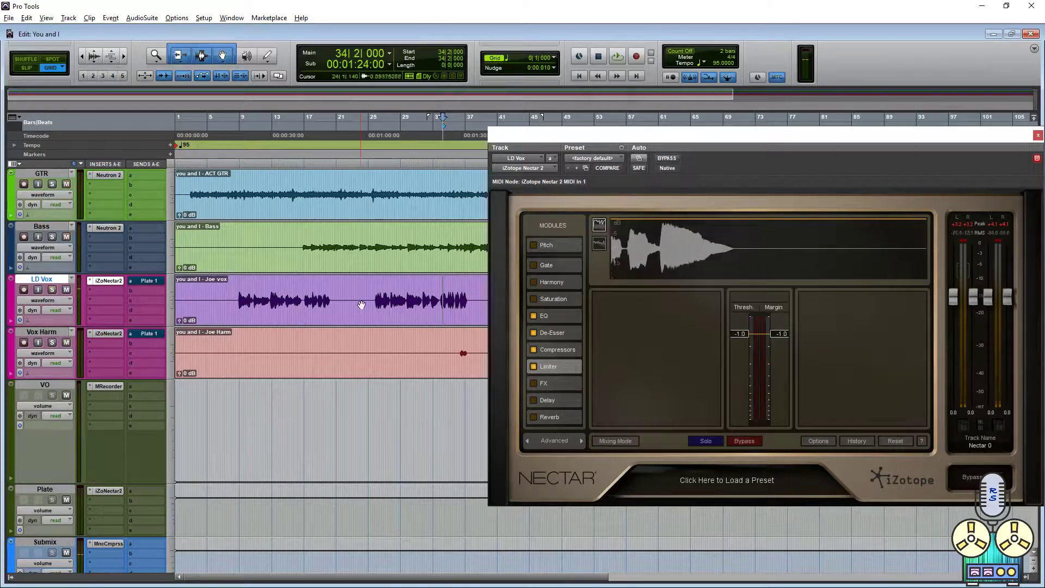
Compare the lead vocal's processing bypassed and active within the full mix, and close the plug-in window.
key("space")
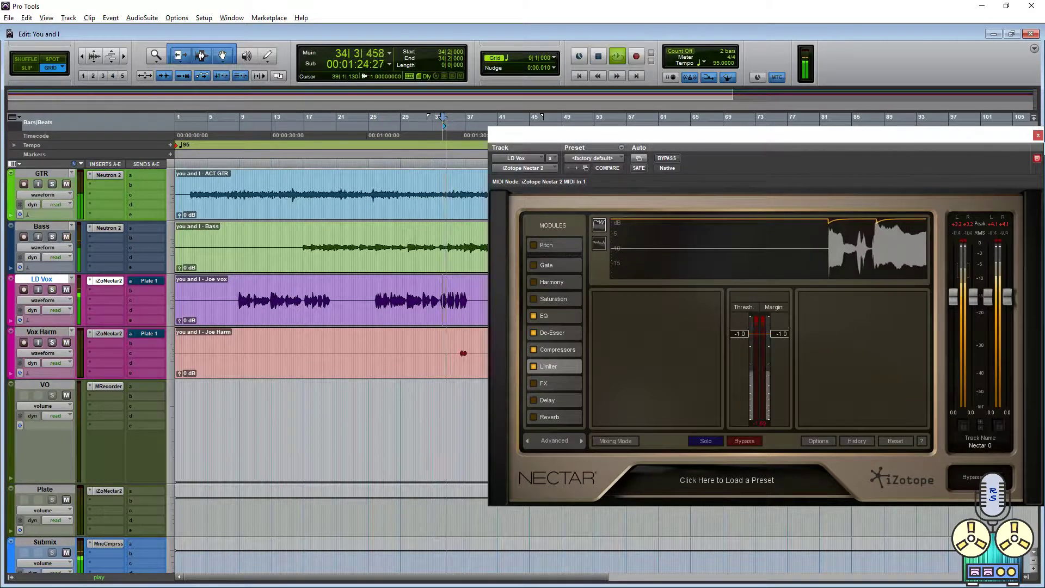
left_click(668, 159)
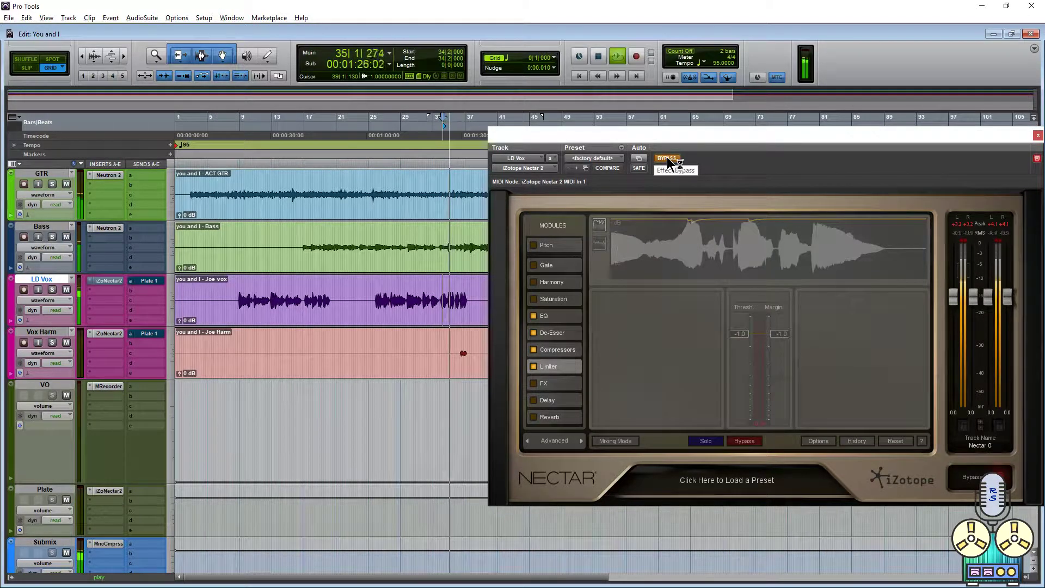
left_click(667, 158)
key("space")
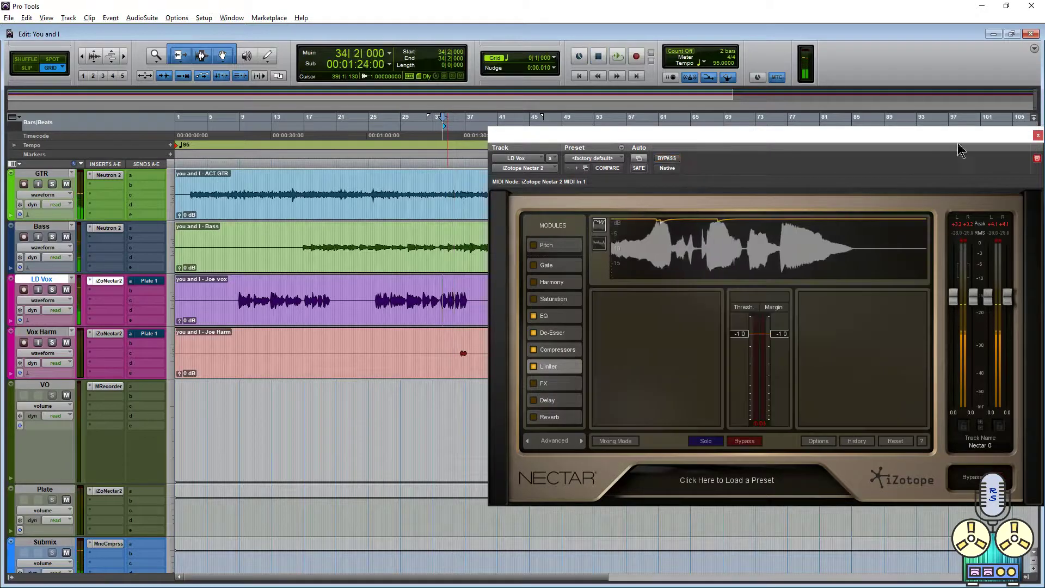
left_click(1037, 136)
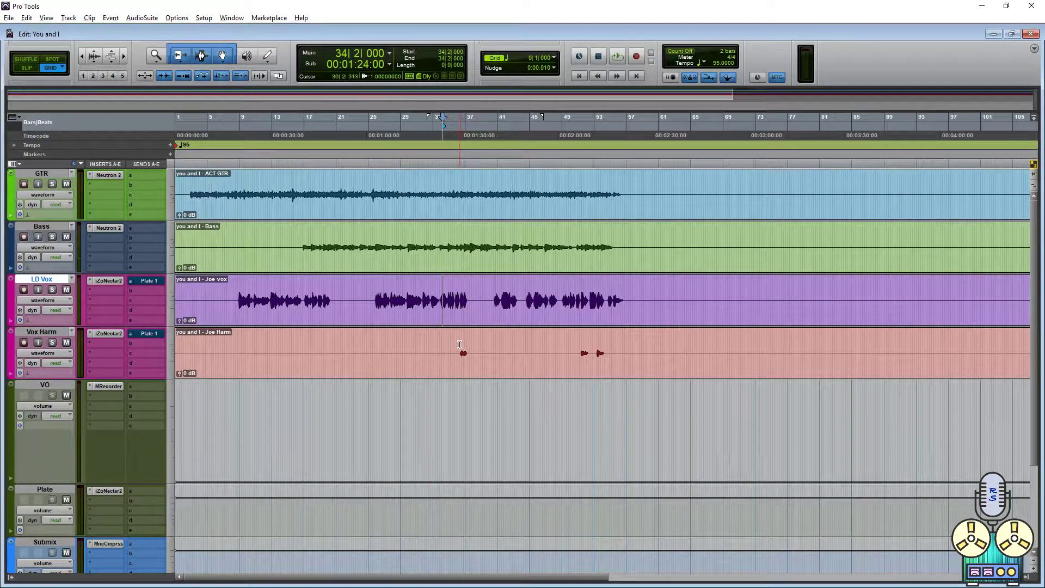
Solo Vox Harm, play its first phrase at bar 36 and open the track's Nectar 2 in the Advanced view.
key("space")
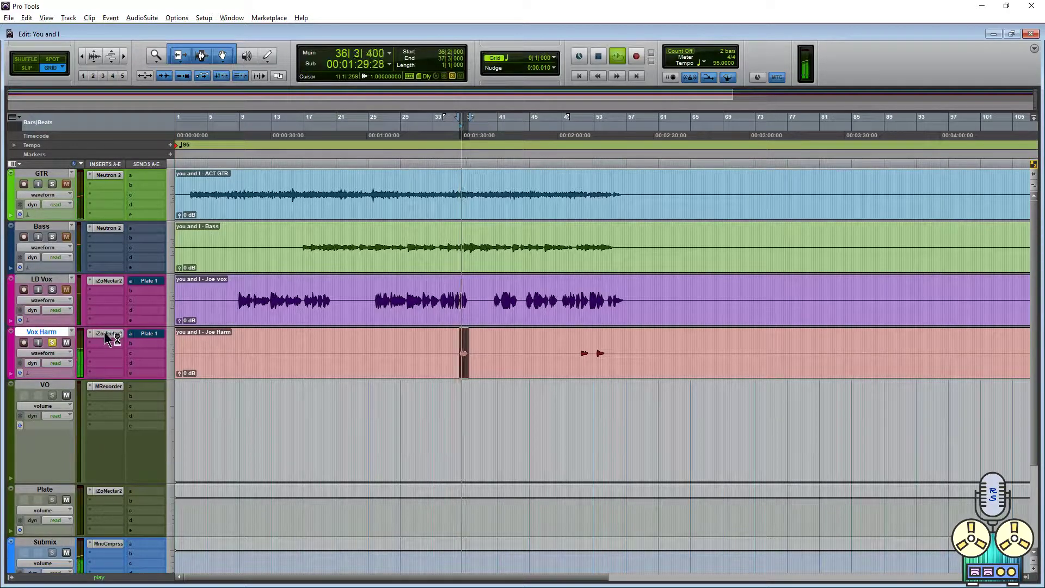
left_click(105, 335)
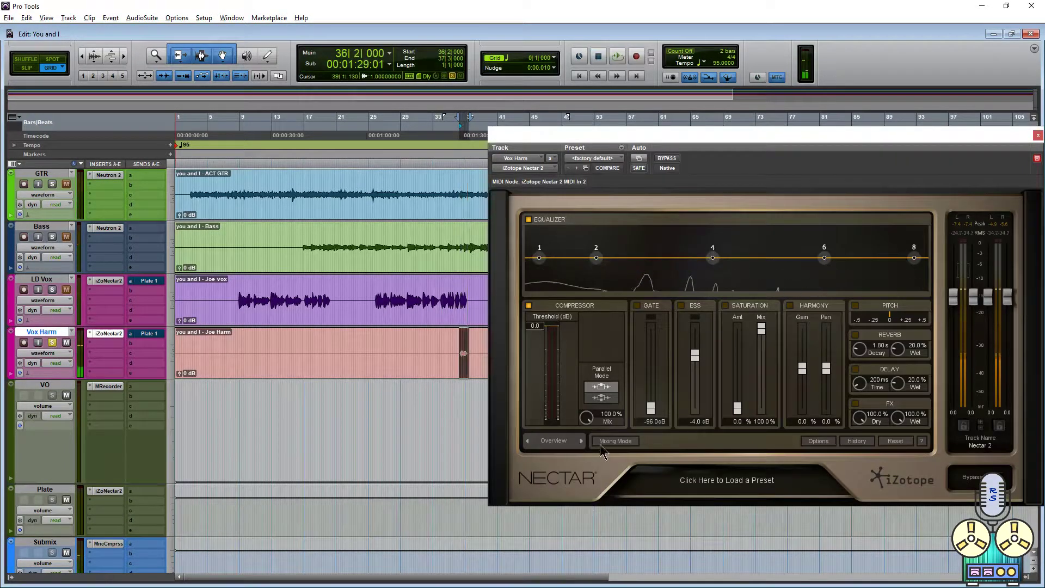
key("space")
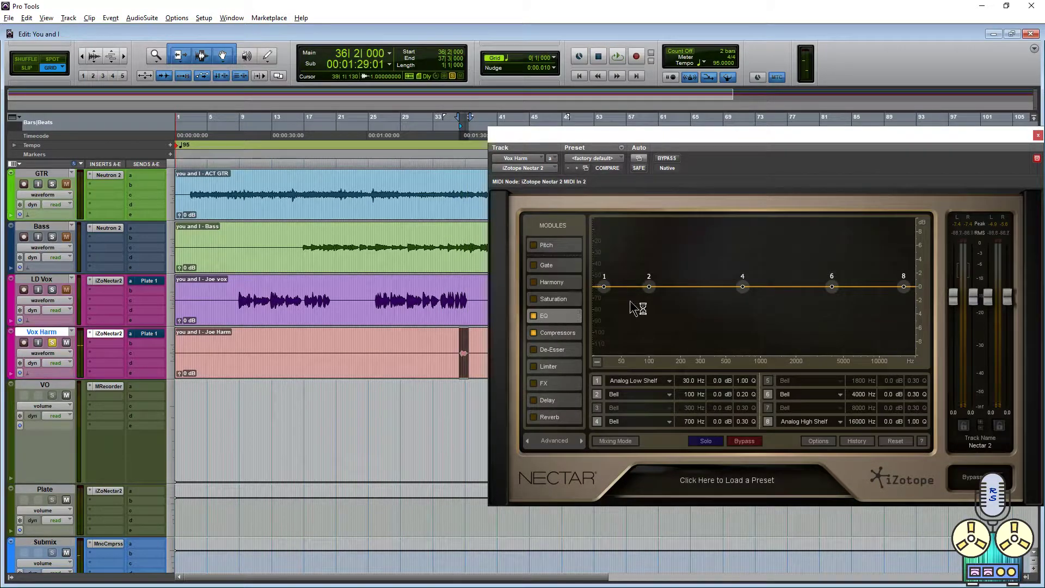
Equalize the harmony vocal with an HP Flat filter at 218 Hz and a -4.1 dB bell cut at 578 Hz, Q 1.6.
right_click(605, 287)
left_click(629, 346)
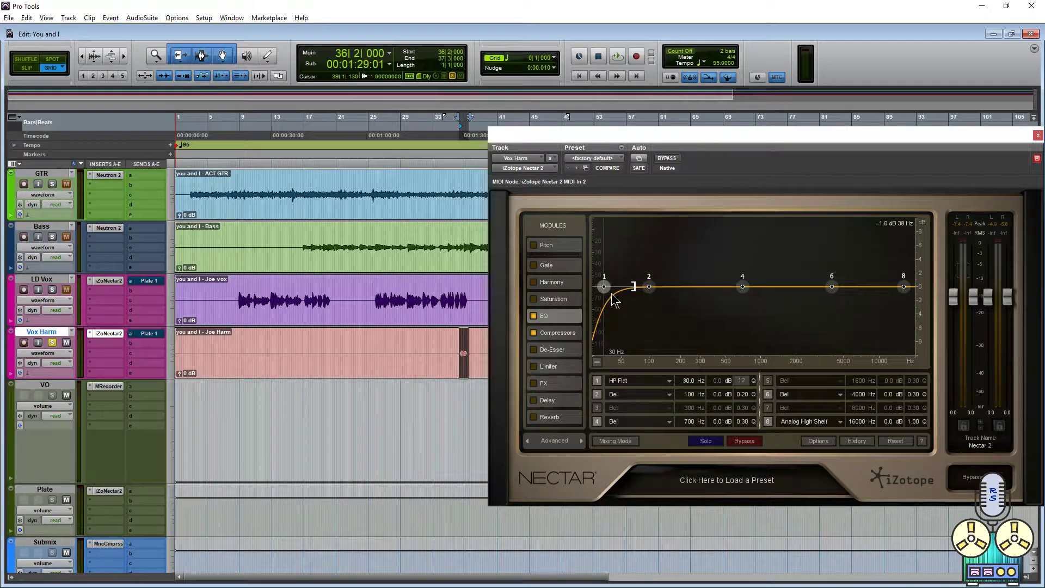
left_click_drag(742, 285, 732, 315)
key("space")
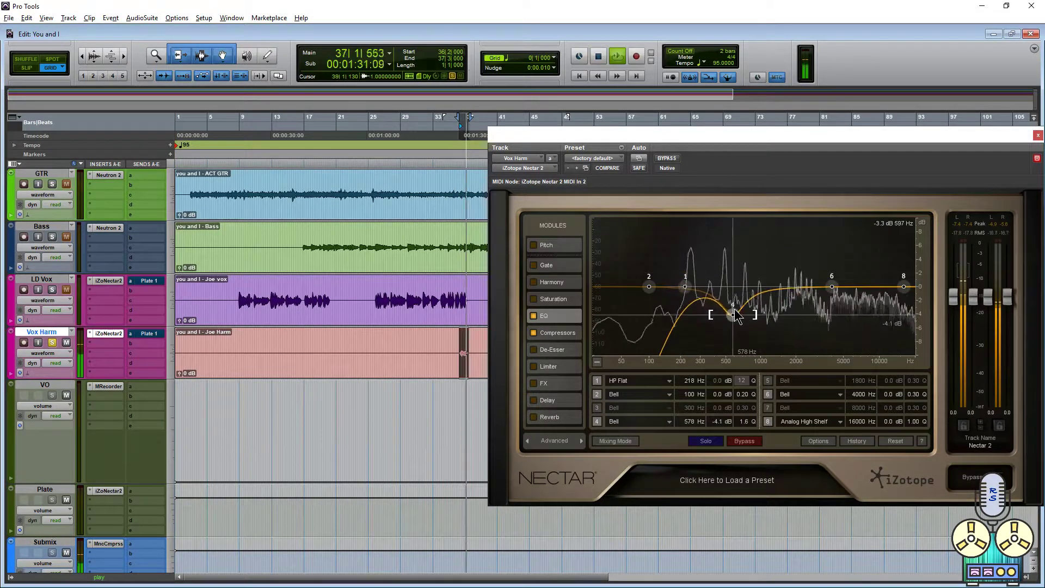
key("space")
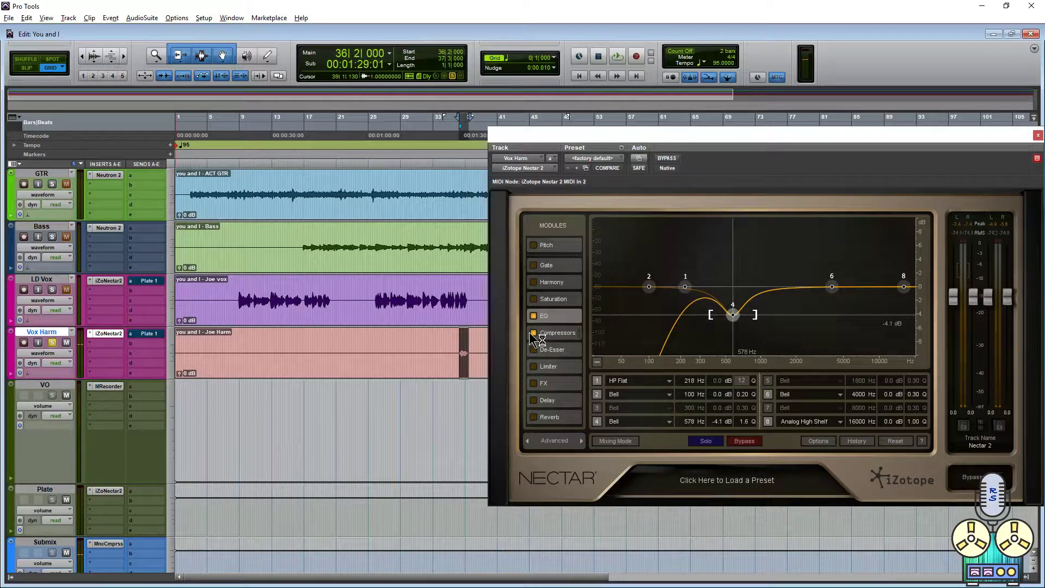
Place the Harmony module after the EQ with the compressors off, enable it and raise the harmony voices' gain.
left_click_drag(544, 289, 543, 319)
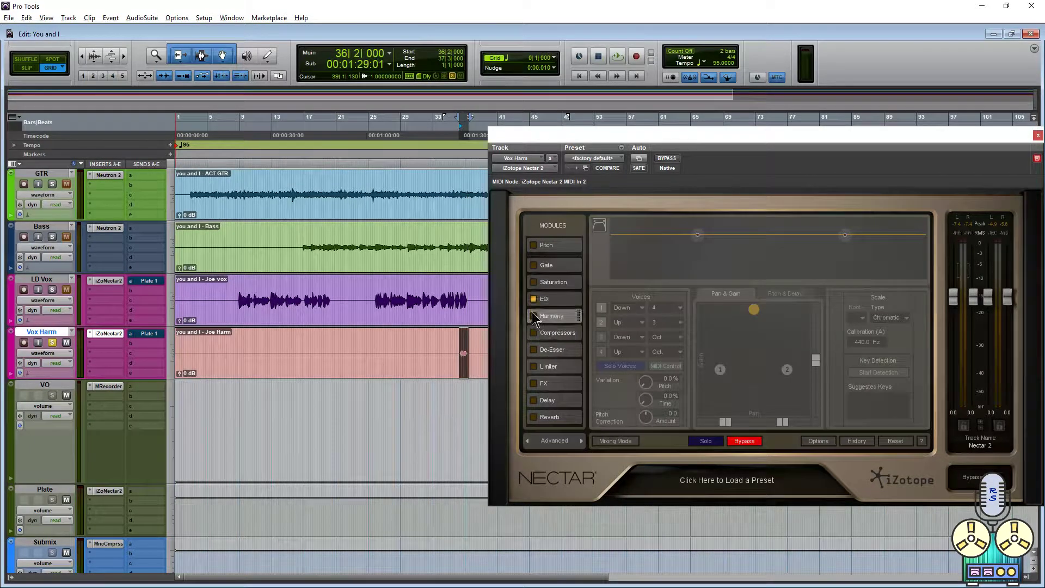
left_click(533, 315)
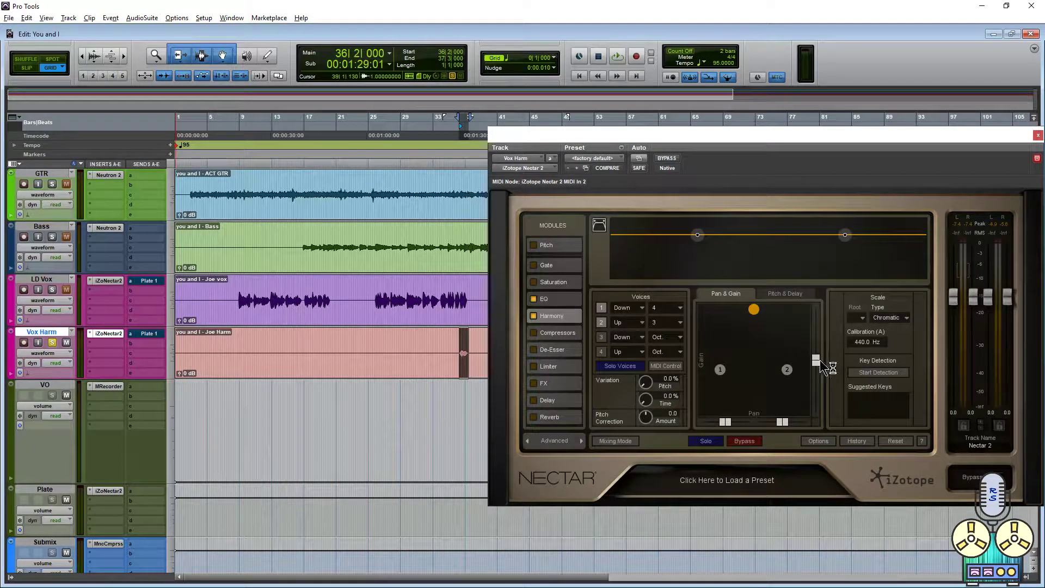
left_click_drag(820, 360, 822, 339)
key("space")
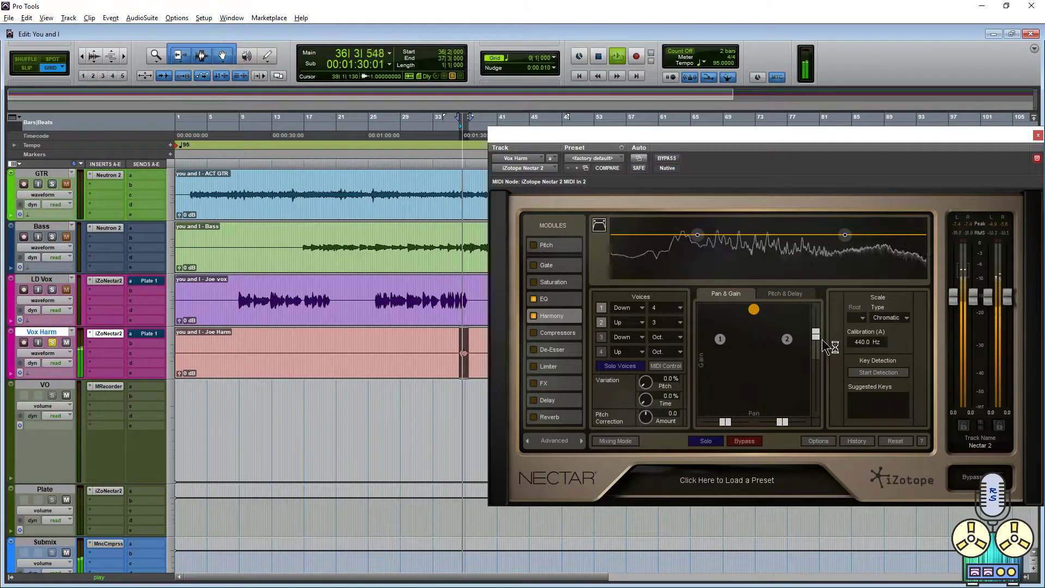
Set harmony voices 1 and 2 to Unison.
left_click(680, 307)
left_click(661, 320)
key("space")
left_click(629, 322)
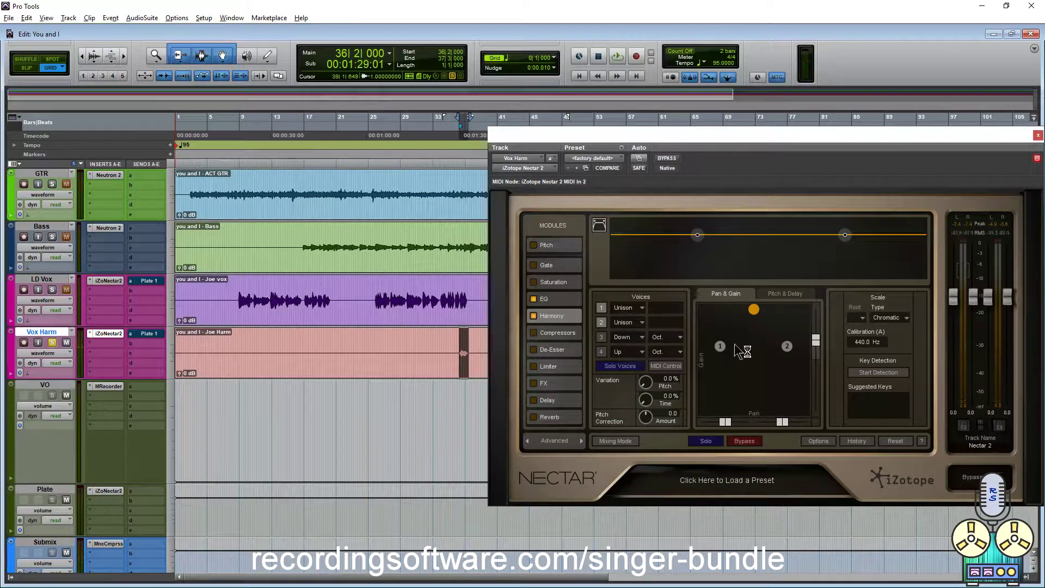
Balance the gain of the two unison voices by ear and pan them further apart.
key("space")
left_click_drag(815, 340, 813, 315)
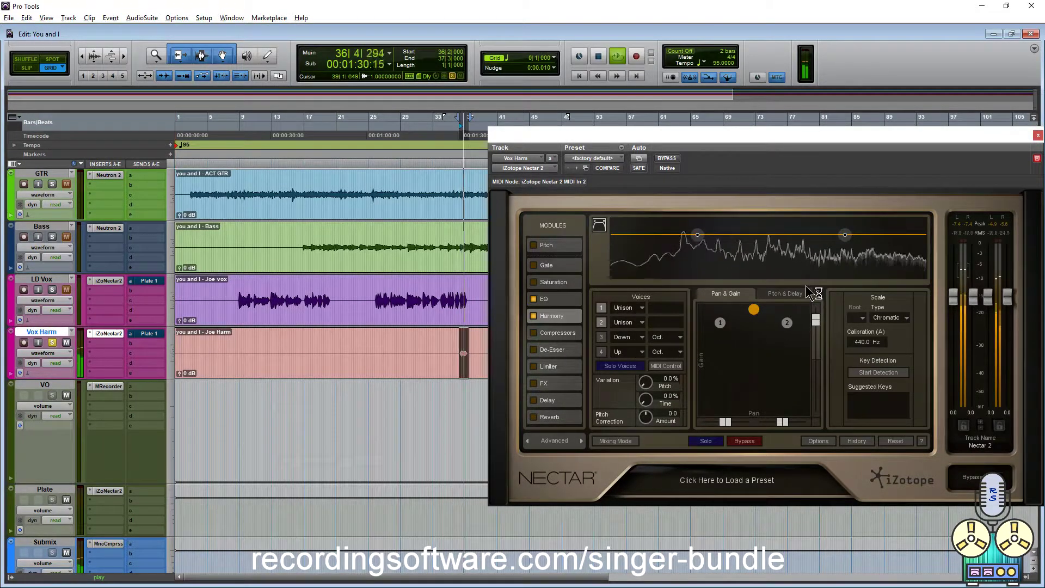
key("space")
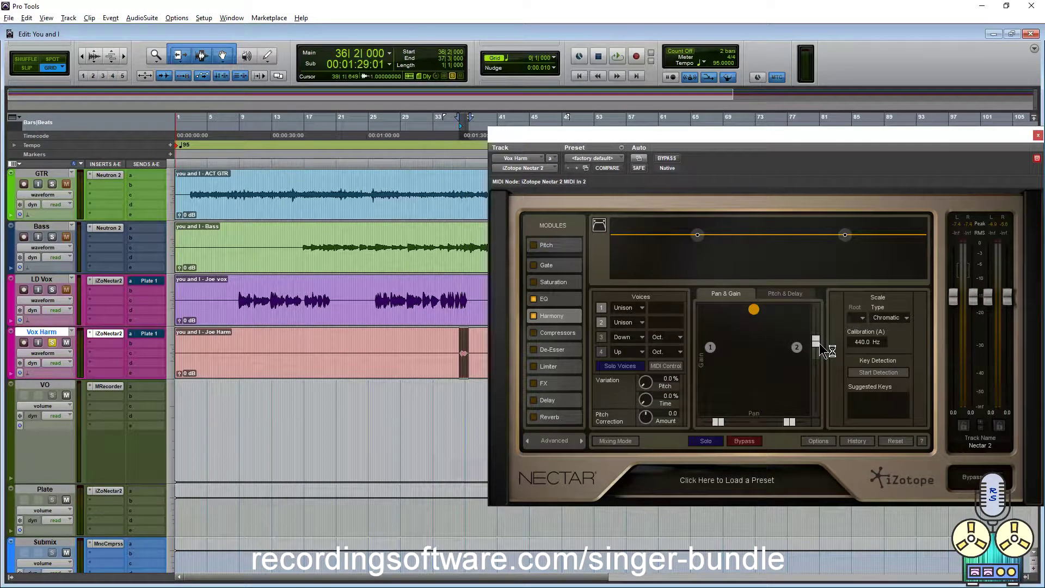
Play the harmony phrase and compare it with Nectar 2 bypassed and active.
key("space")
left_click(667, 159)
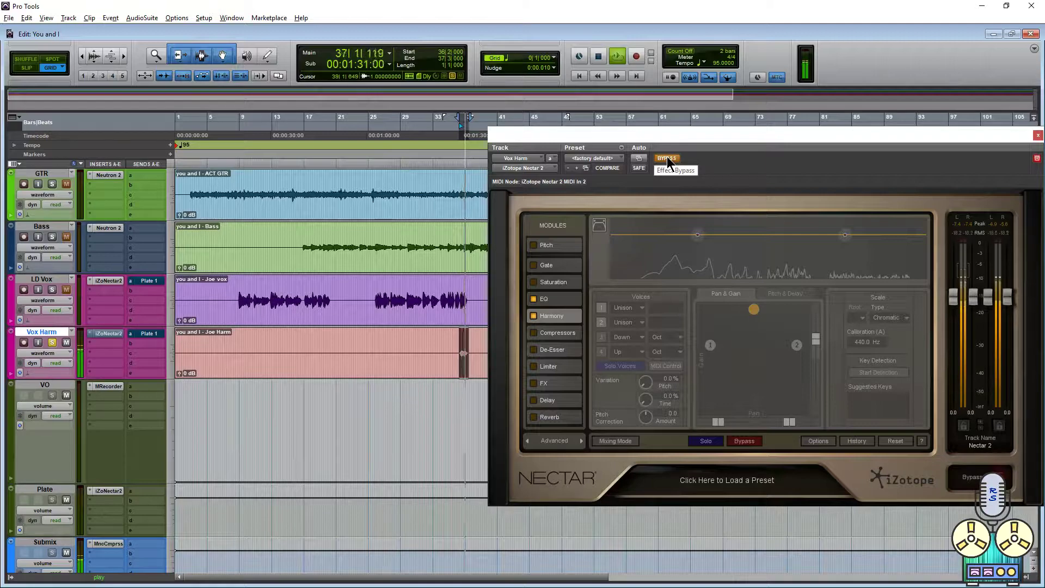
left_click(667, 158)
key("space")
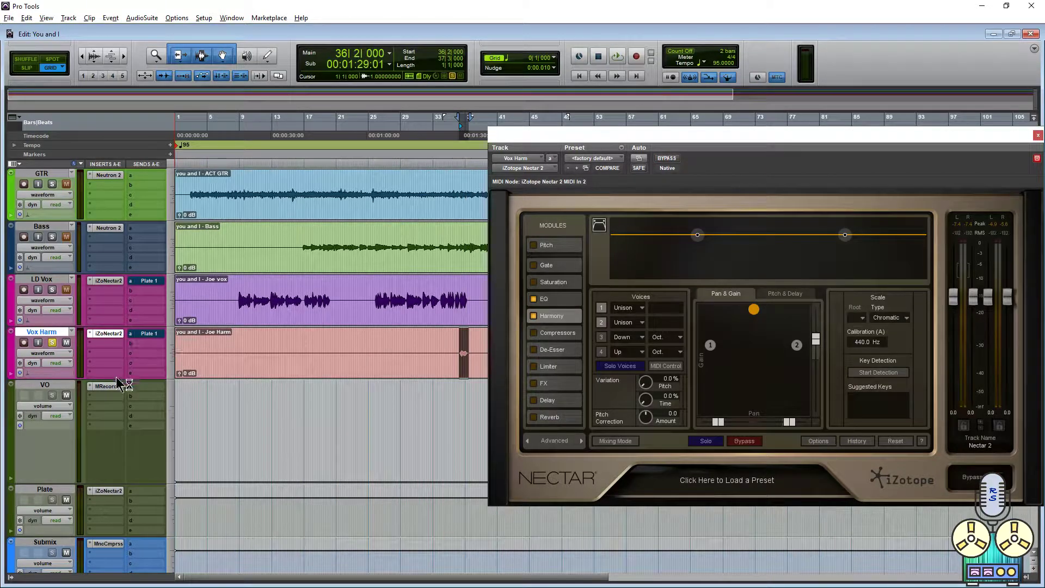
In the Plate track's Nectar 2, leave only Reverb enabled and filter its lows and its highs above 3970 Hz.
left_click(109, 490)
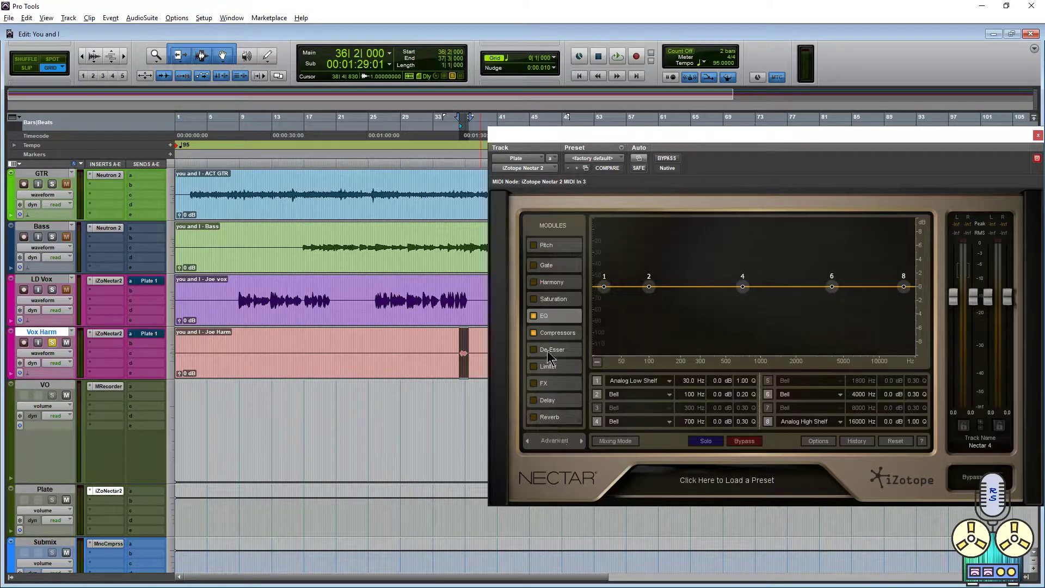
left_click(533, 317)
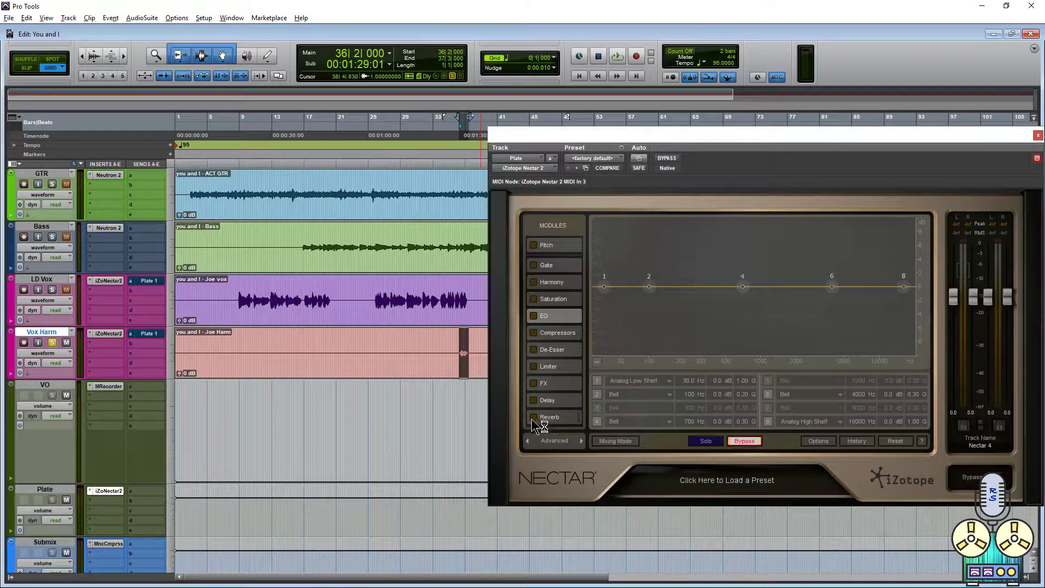
left_click(552, 419)
left_click_drag(613, 239, 715, 235)
left_click_drag(925, 235, 843, 235)
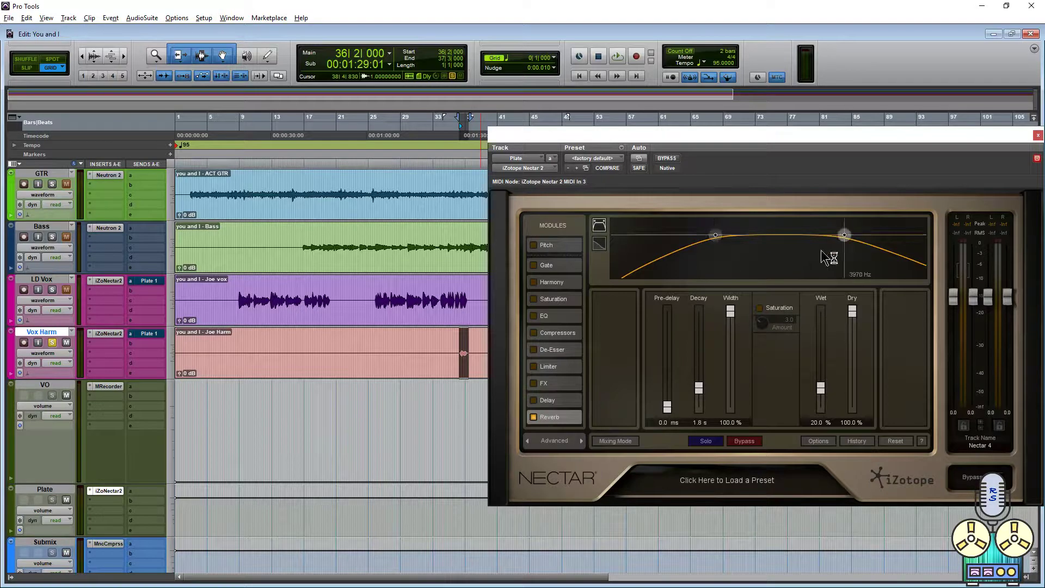
Set the reverb to 15.9 ms pre-delay, 2.0 s decay, saturation amount 3.7, 100% wet and 0% dry.
left_click_drag(667, 406, 670, 399)
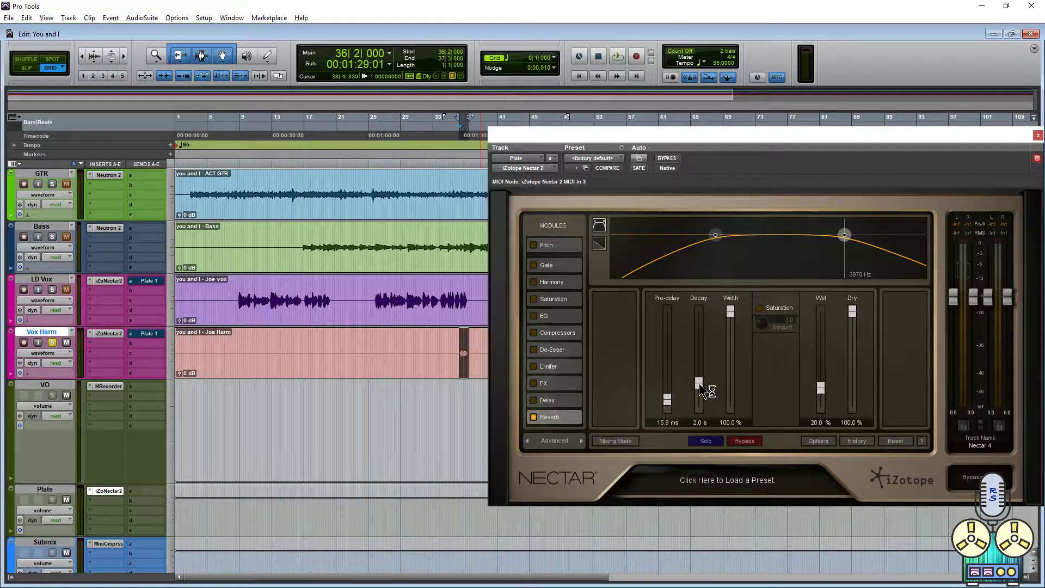
left_click(760, 309)
left_click_drag(763, 329, 763, 324)
left_click_drag(821, 387, 853, 407)
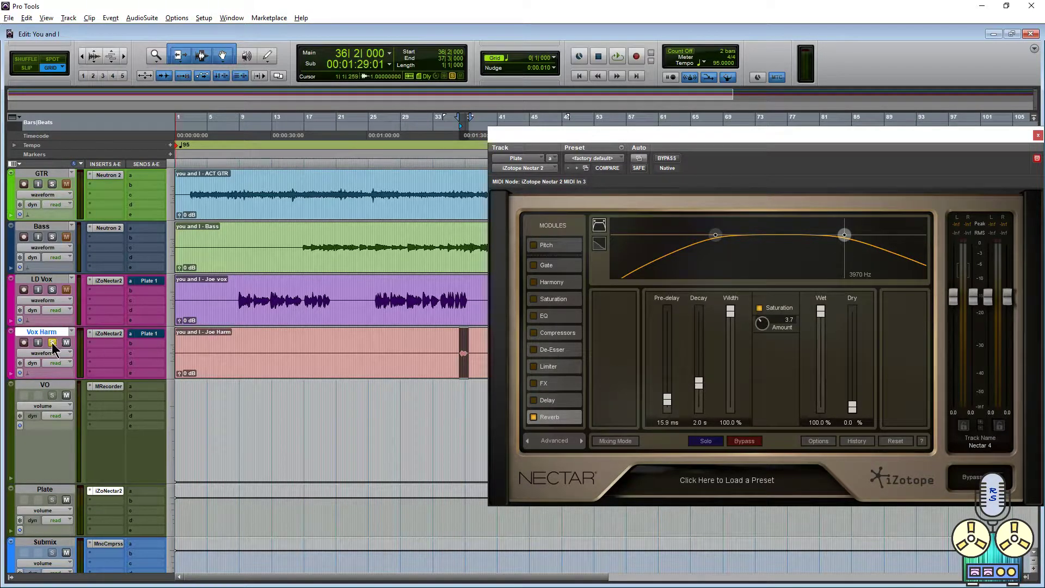
Audition the harmony phrase and set Vox Harm's Plate 1 send level to -27.2 dB.
left_click(147, 334)
left_click_drag(183, 190, 187, 234)
key("space")
key("space")
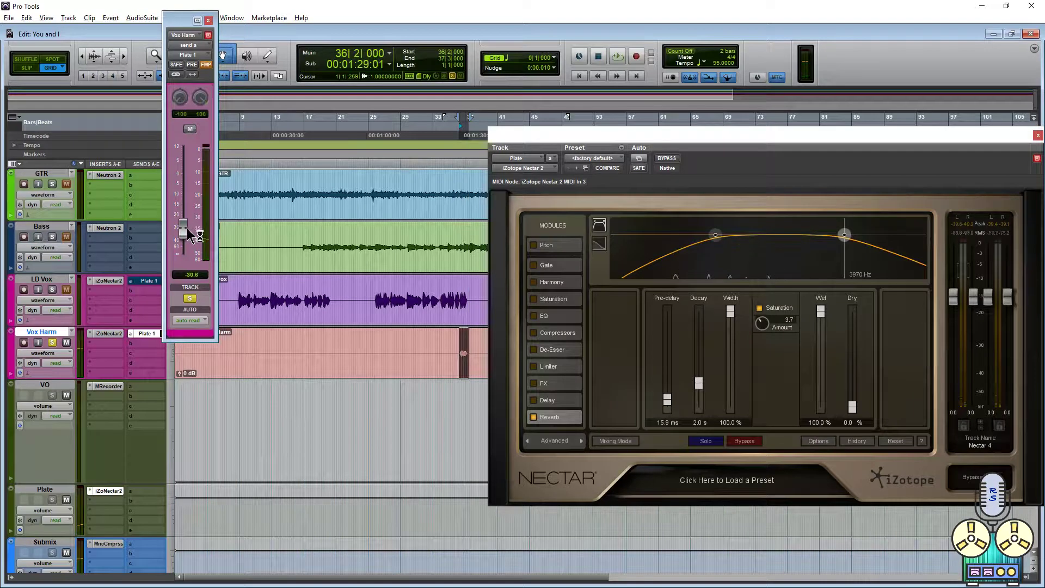
key("space")
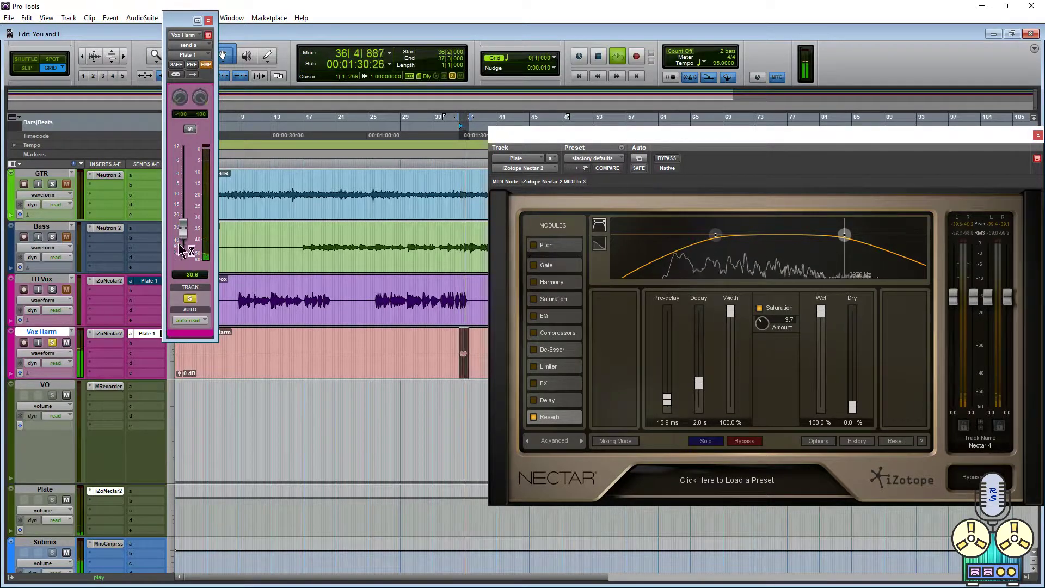
left_click_drag(181, 251, 186, 227)
key("space")
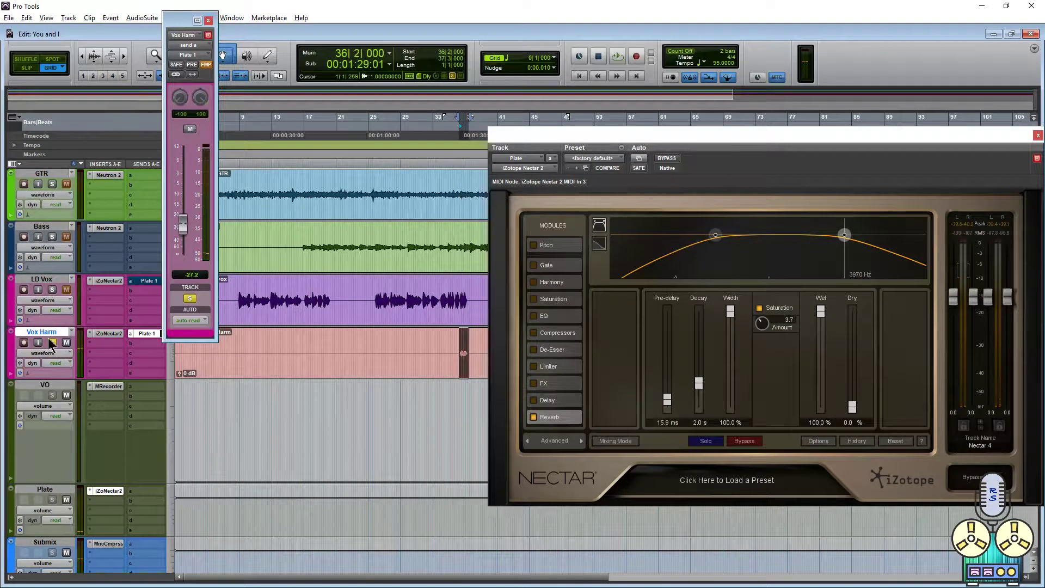
Solo LD Vox instead of Vox Harm and set its Plate 1 send level to -30.2 dB during playback.
left_click(52, 343)
left_click(52, 290)
left_click(147, 281)
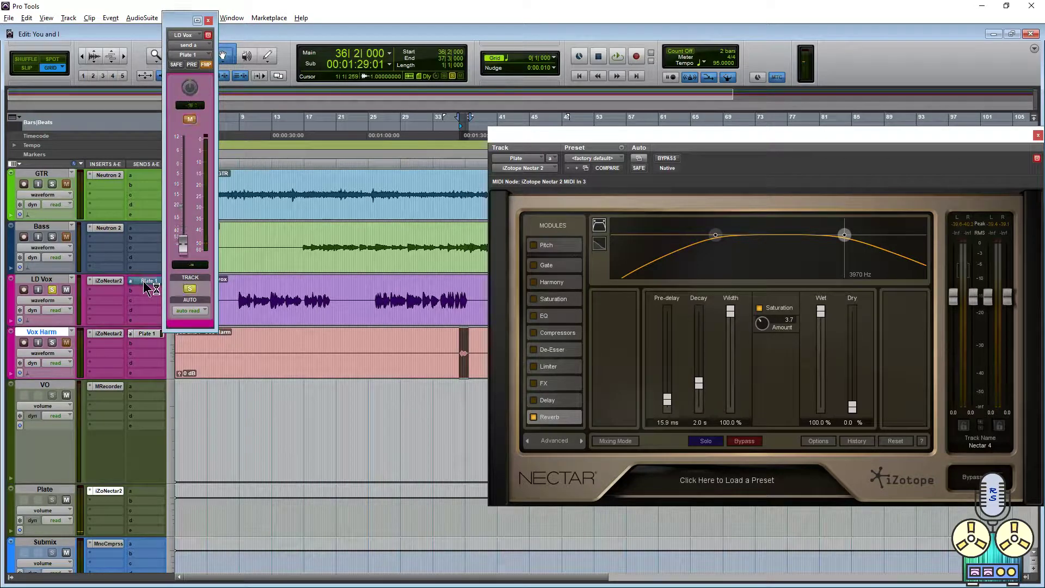
key("space")
left_click_drag(184, 241, 187, 222)
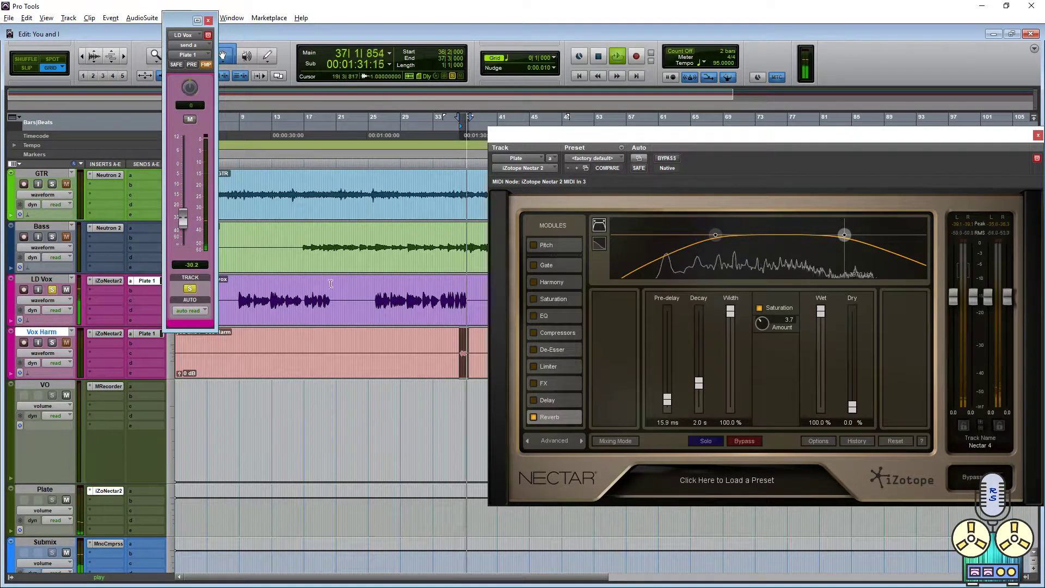
key("space")
Close the send fader, unsolo LD Vox and play the full mix from bar 26.
left_click(378, 300)
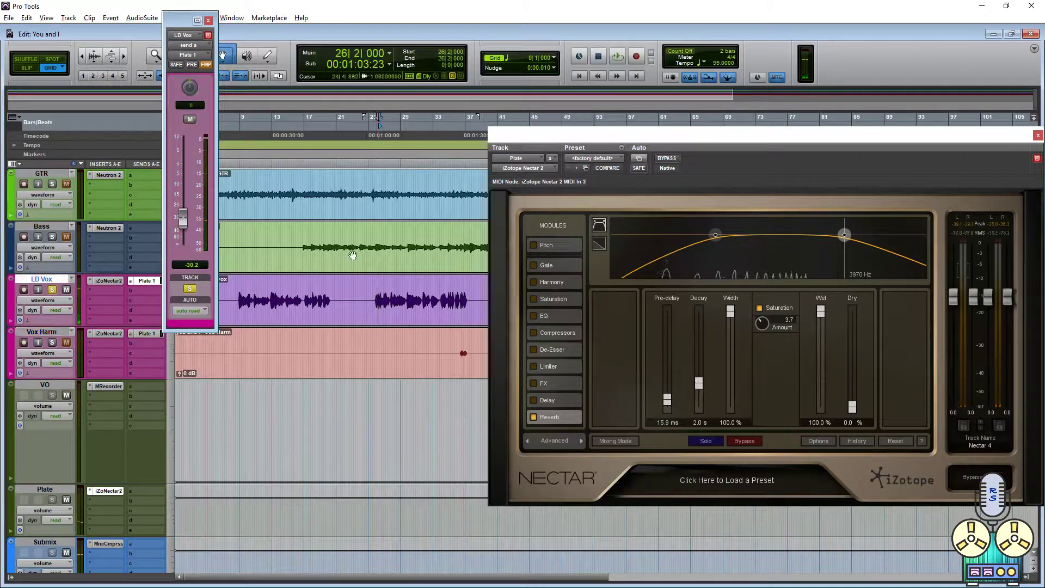
left_click(209, 21)
left_click(54, 287)
key("space")
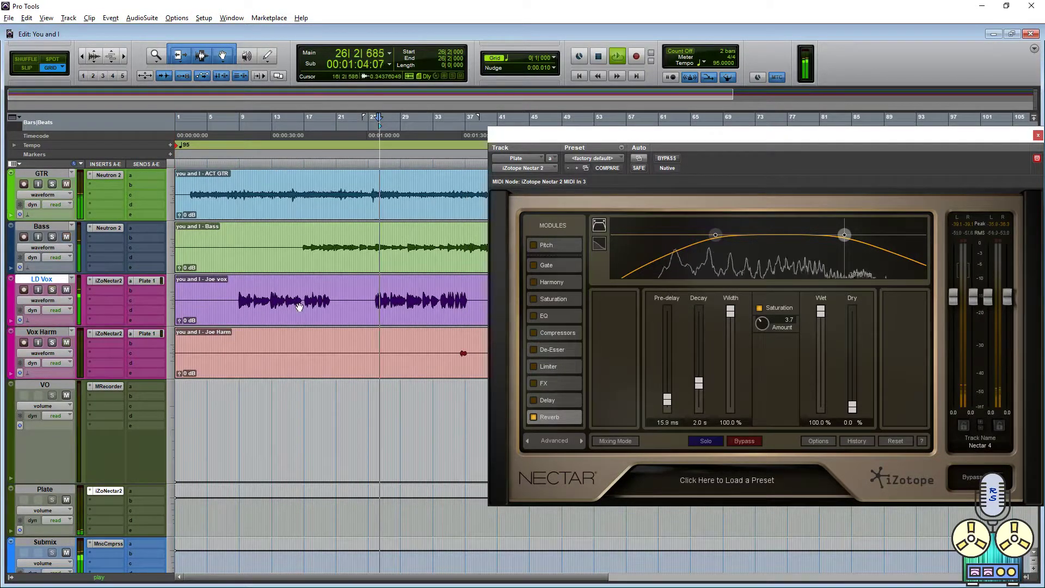
Select the GTR, Bass and LD Vox tracks and compare the mix with their first inserts bypassed and active.
left_click(43, 173, "shift")
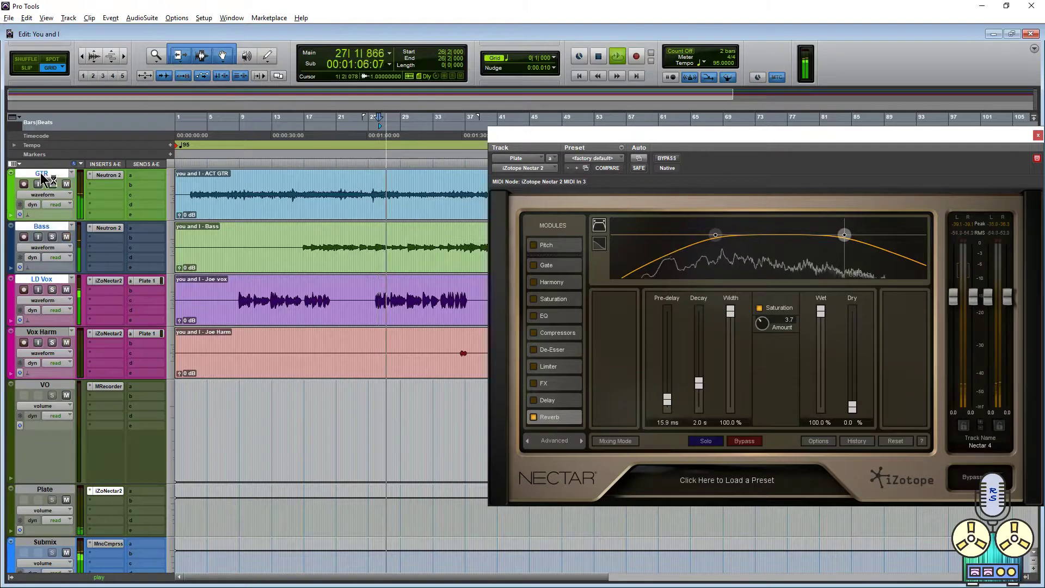
key("ctrl+equal")
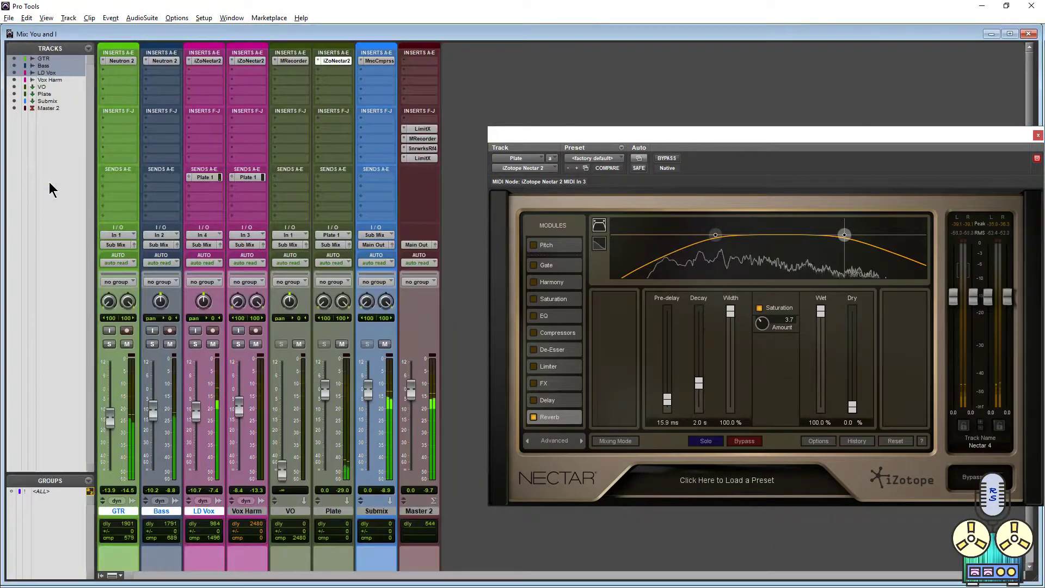
left_click(119, 60, "ctrl+alt+shift")
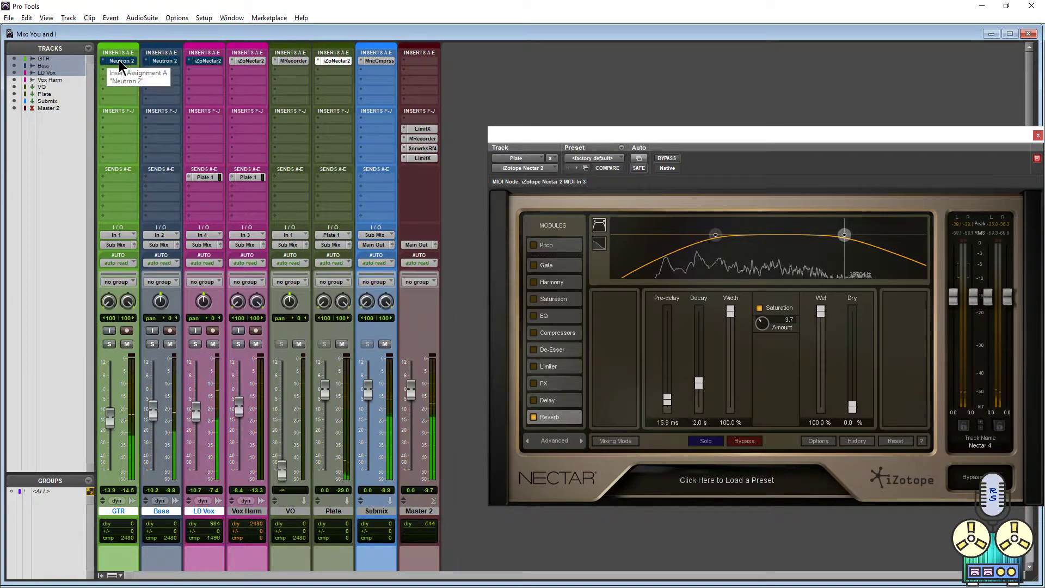
left_click(119, 60, "ctrl+alt+shift")
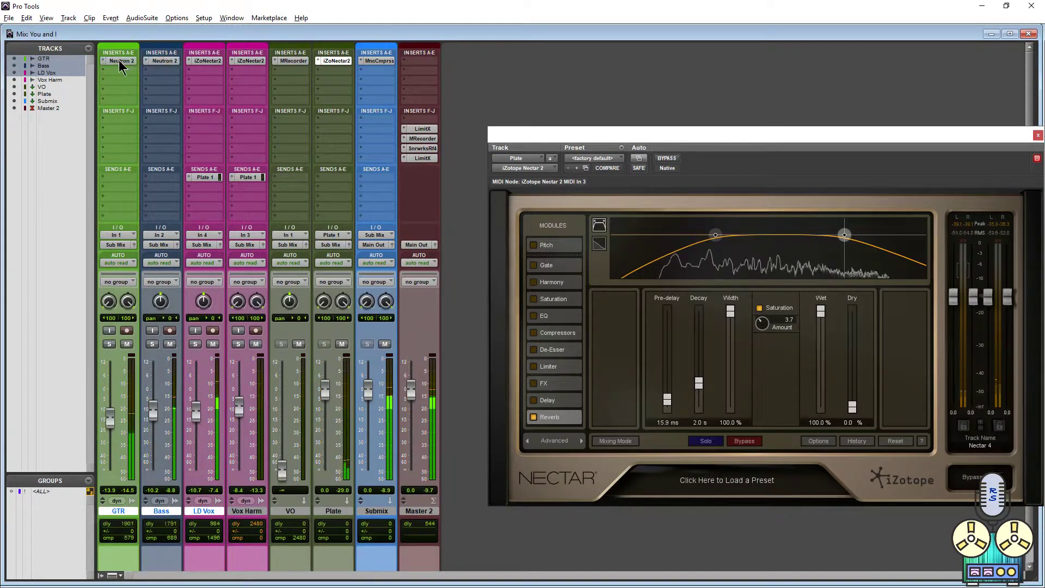
key("ctrl+equal")
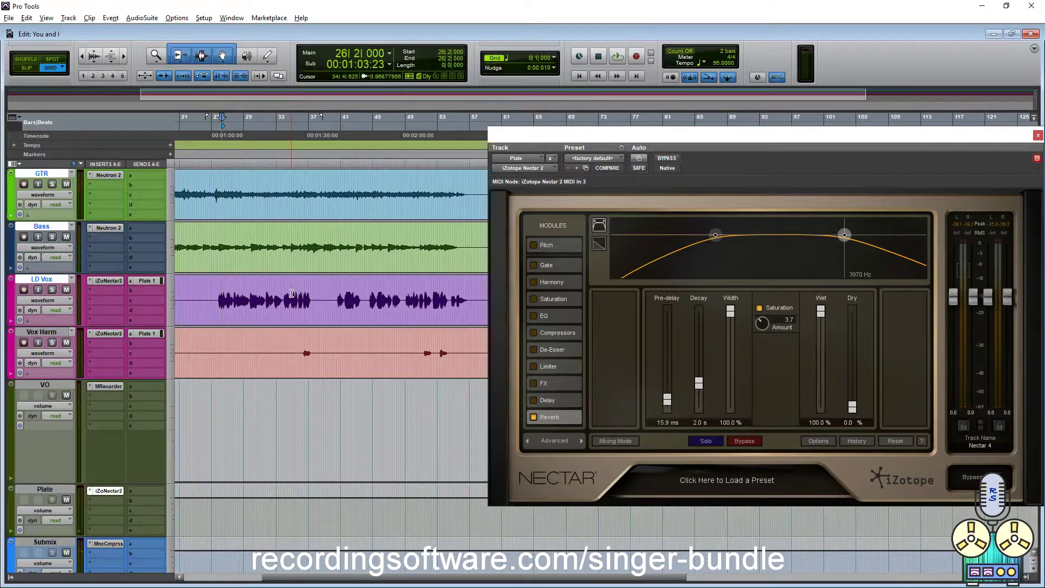
Play from bar 35 with Vox Harm added to the selection, comparing the guitar, bass and vocal inserts bypassed and active.
left_click(292, 294)
left_click(42, 332, "shift")
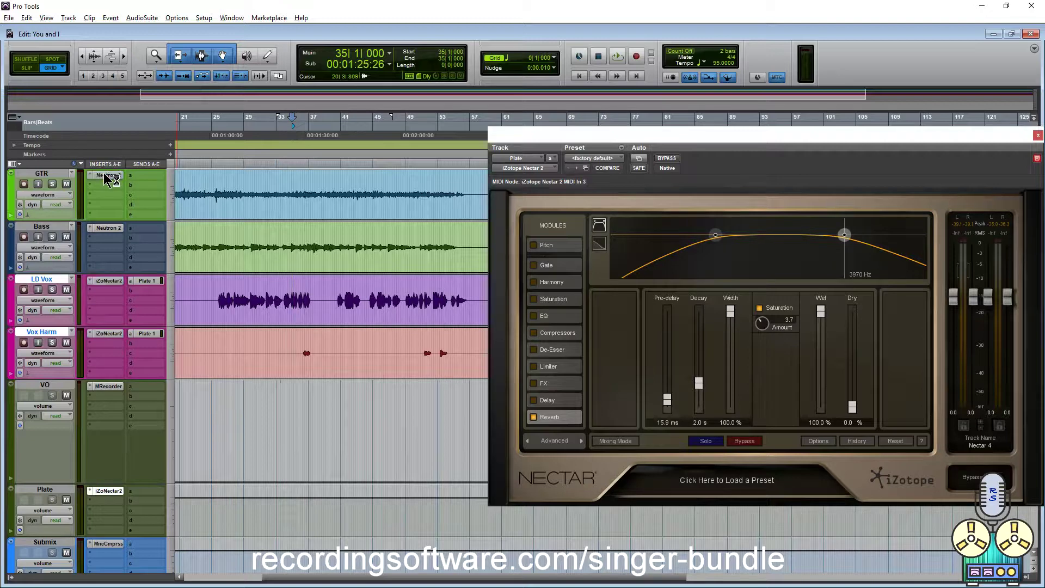
key("space")
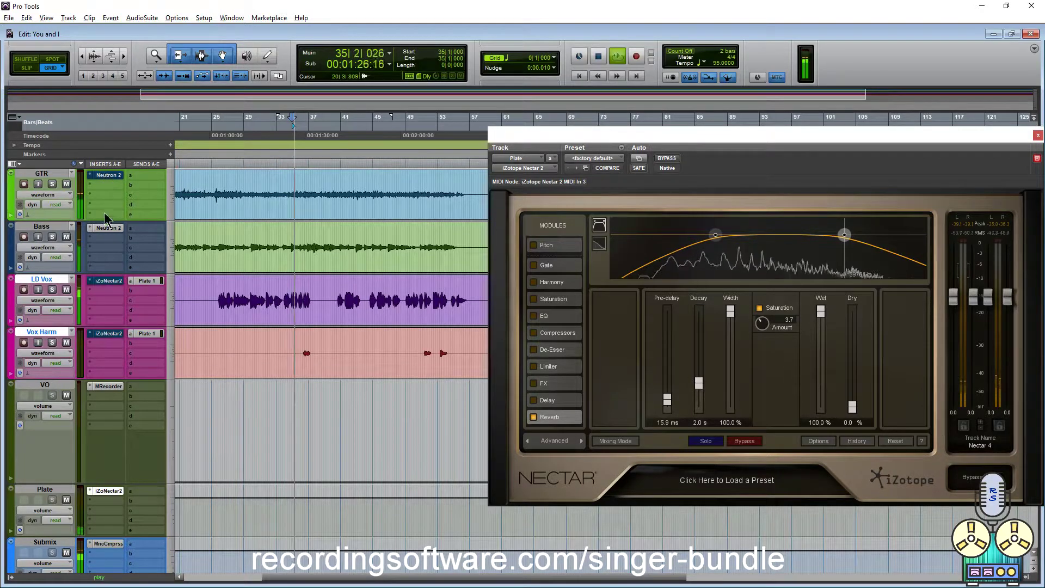
left_click(101, 227)
left_click(105, 173)
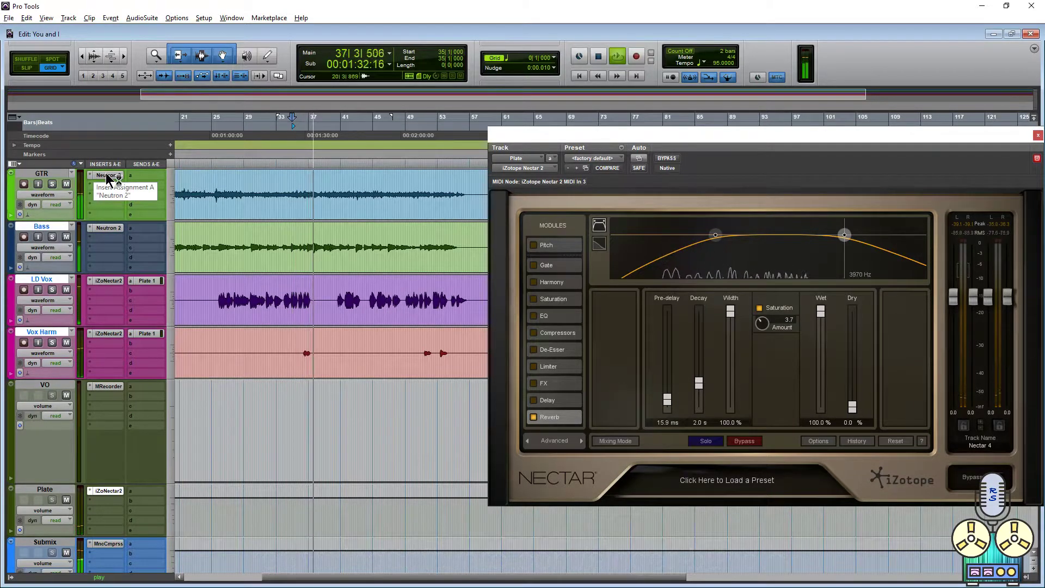
left_click(106, 173)
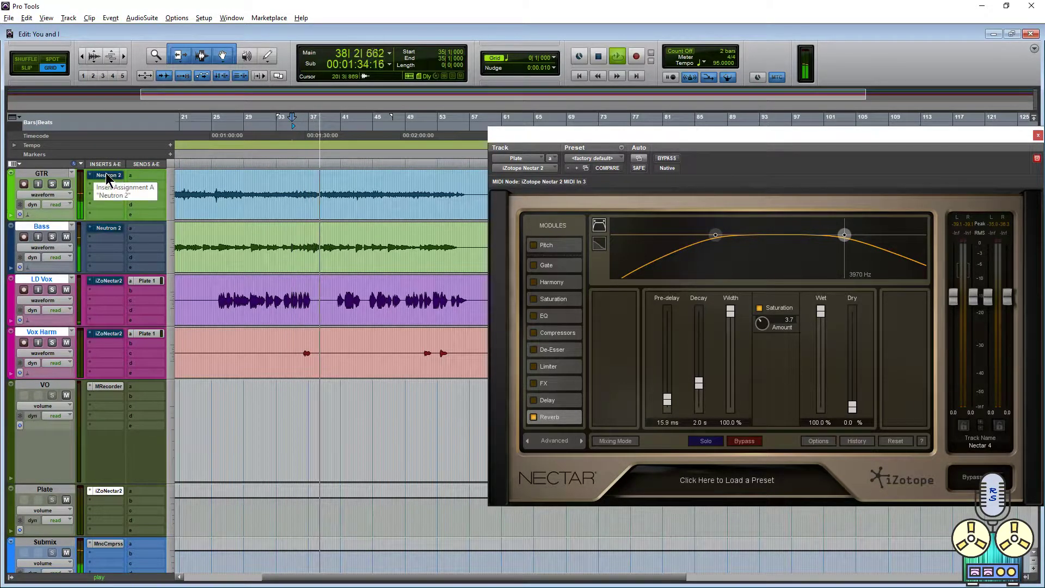
key("space")
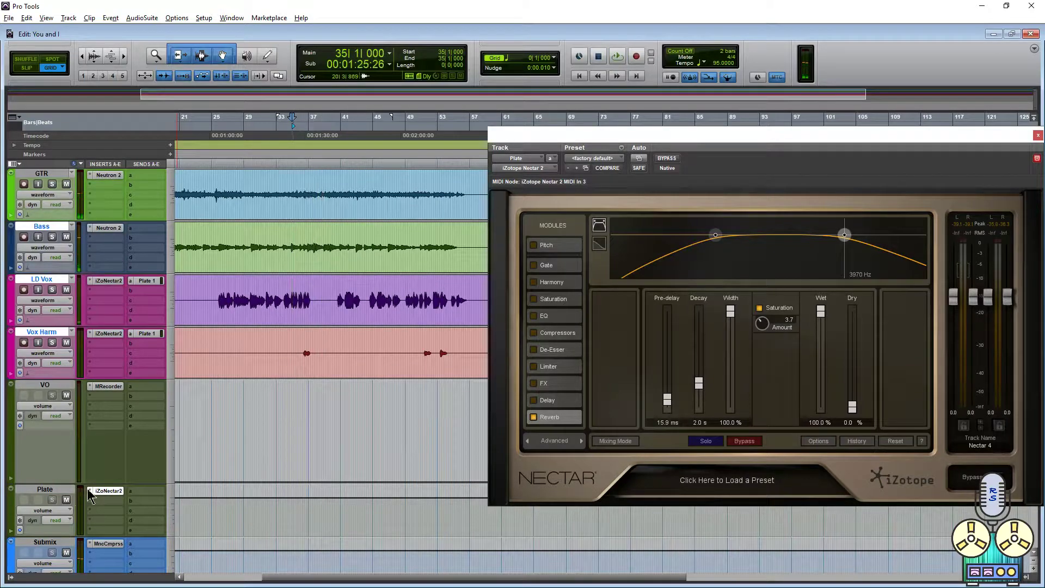
Open the Submix track's Manic Compressor and place the playback start at bar 34.
scroll(130, 451, "down", 3)
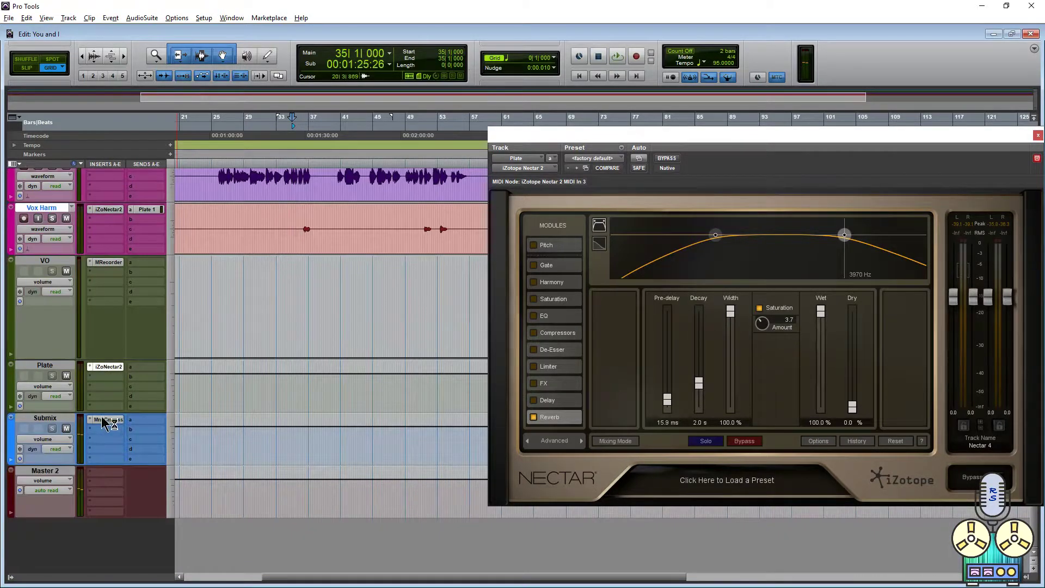
left_click(106, 422)
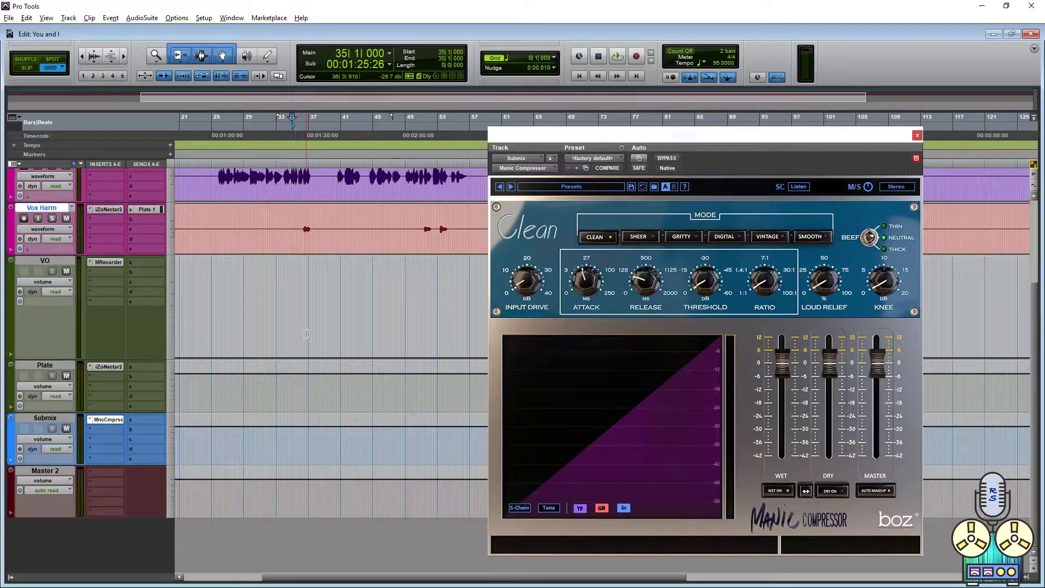
scroll(299, 275, "up", 3)
left_click(283, 286)
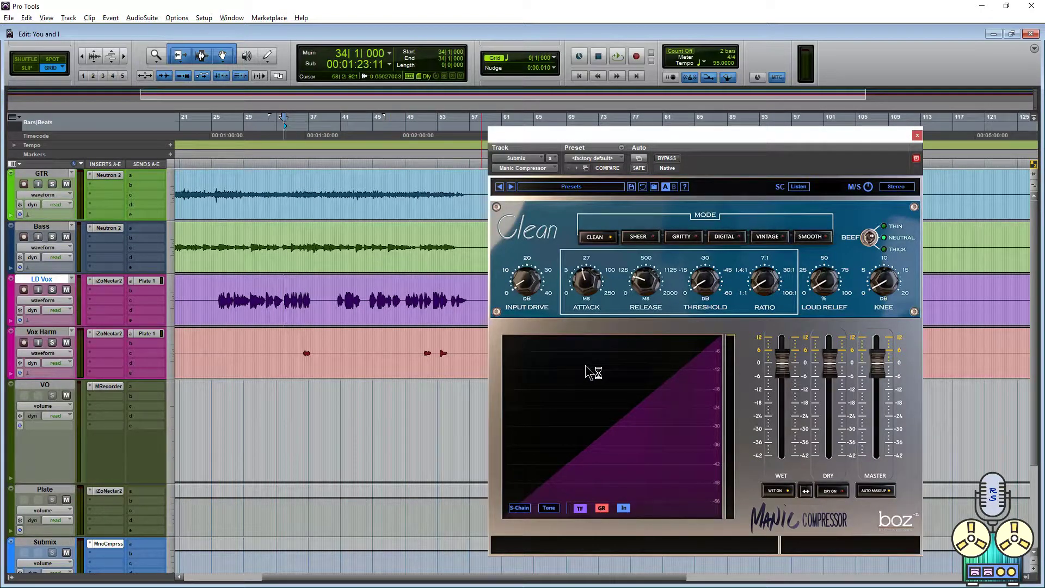
Link the compressor's wet and dry levels, try the wet level at -21.87 dB and reset it to default.
left_click(806, 491)
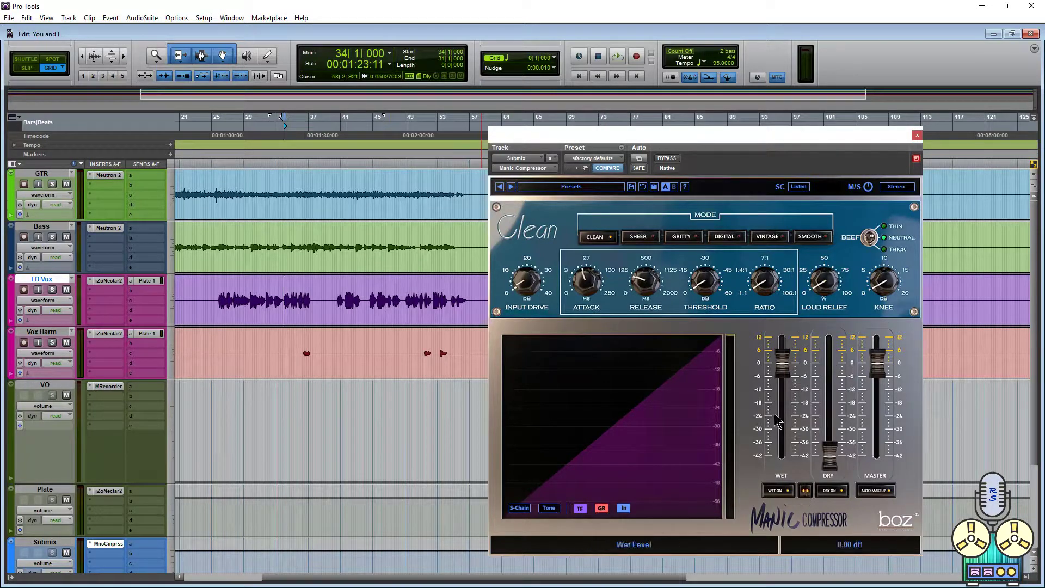
left_click_drag(782, 373, 789, 413)
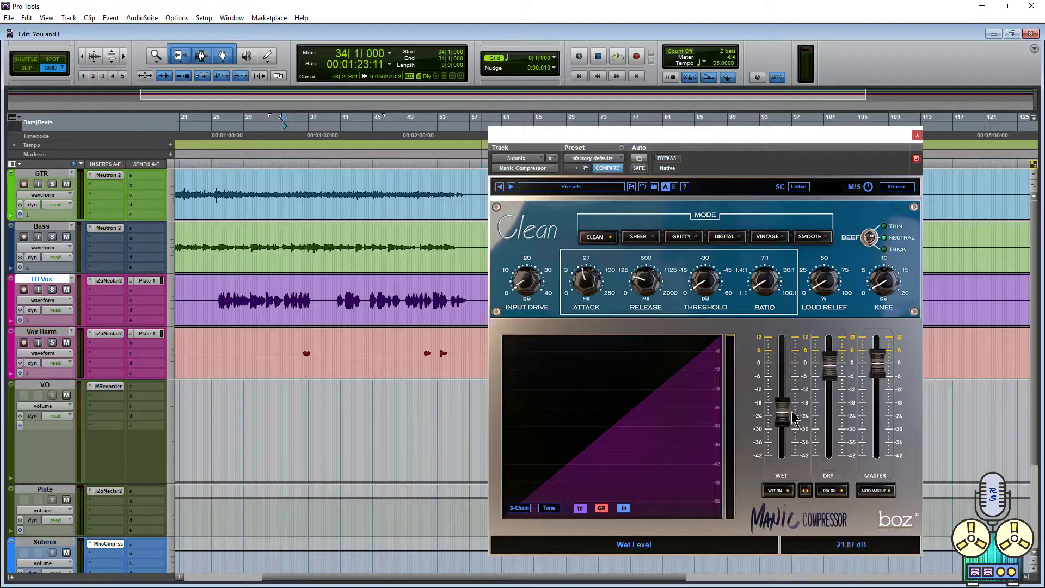
left_click(789, 412, "alt")
Switch the compressor to Vintage mode and adjust attack and threshold, with 52 ms release and a 6.4:1 ratio, while auditioning the mix.
left_click(776, 240)
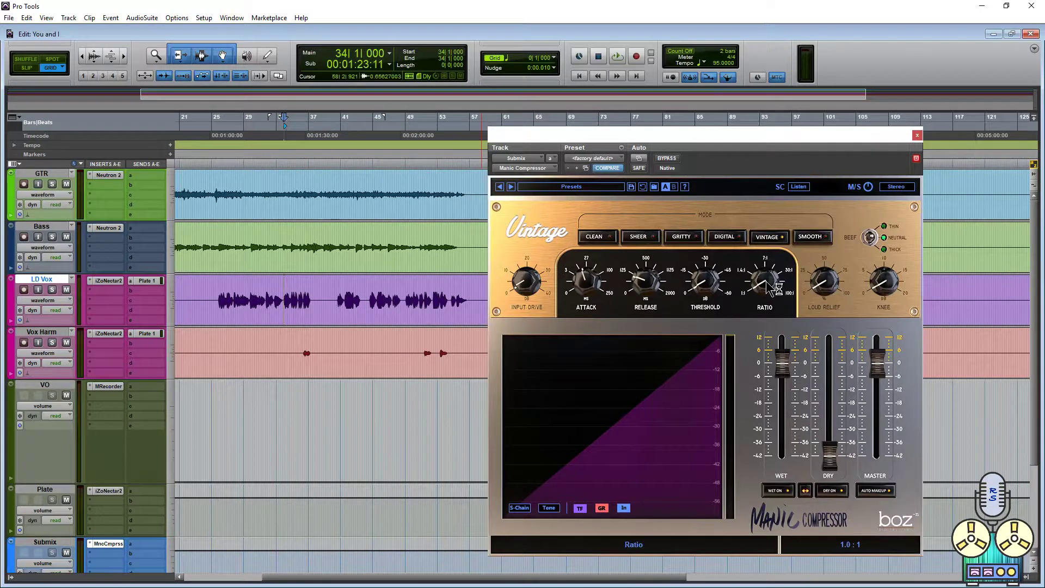
mouse_move(587, 282)
left_mouse_down()
mouse_move(586, 295)
mouse_move(587, 270)
mouse_move(586, 293)
left_mouse_up()
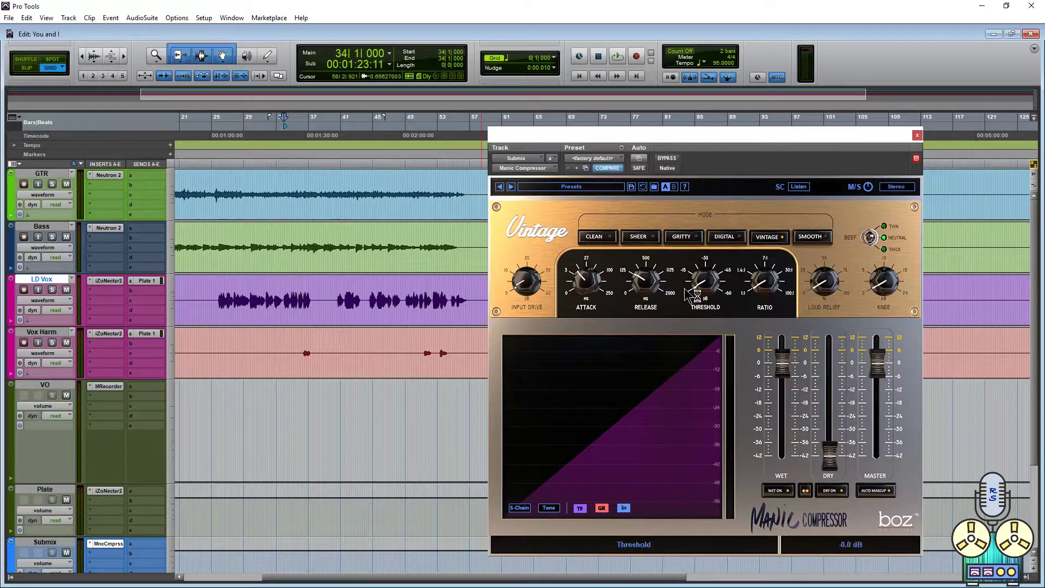
left_click_drag(721, 309, 768, 269)
key("space")
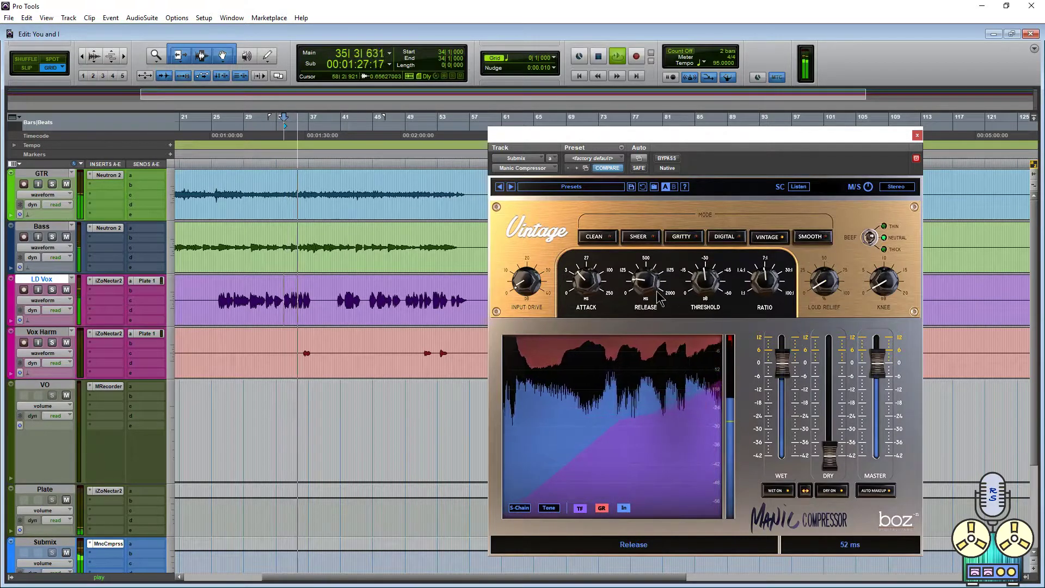
left_click_drag(707, 280, 708, 278)
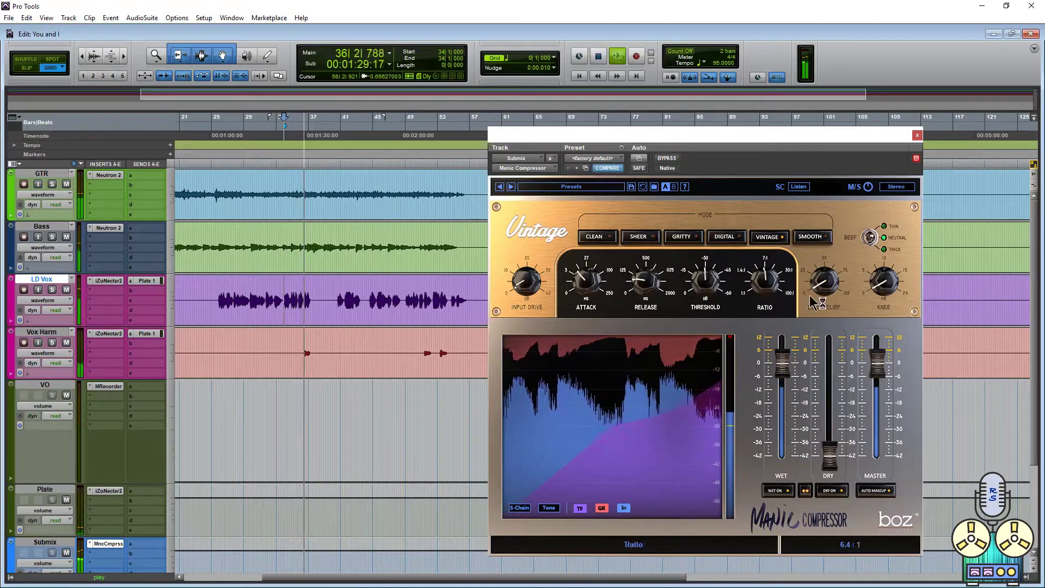
key("space")
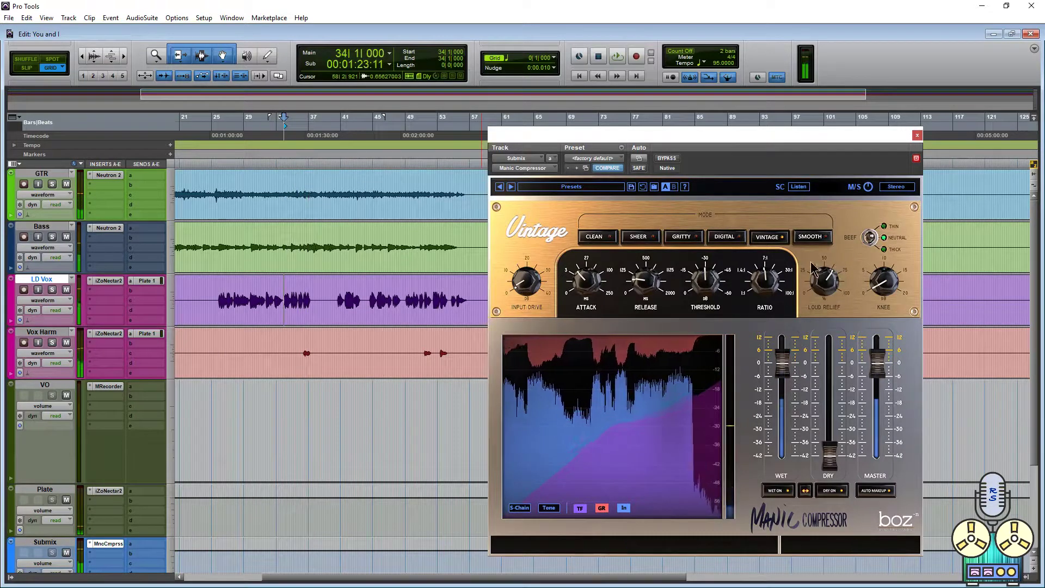
Set the compressor's Loud Relief to 58%, raise its Knee and switch Beef to Thick.
left_click_drag(827, 294, 833, 333)
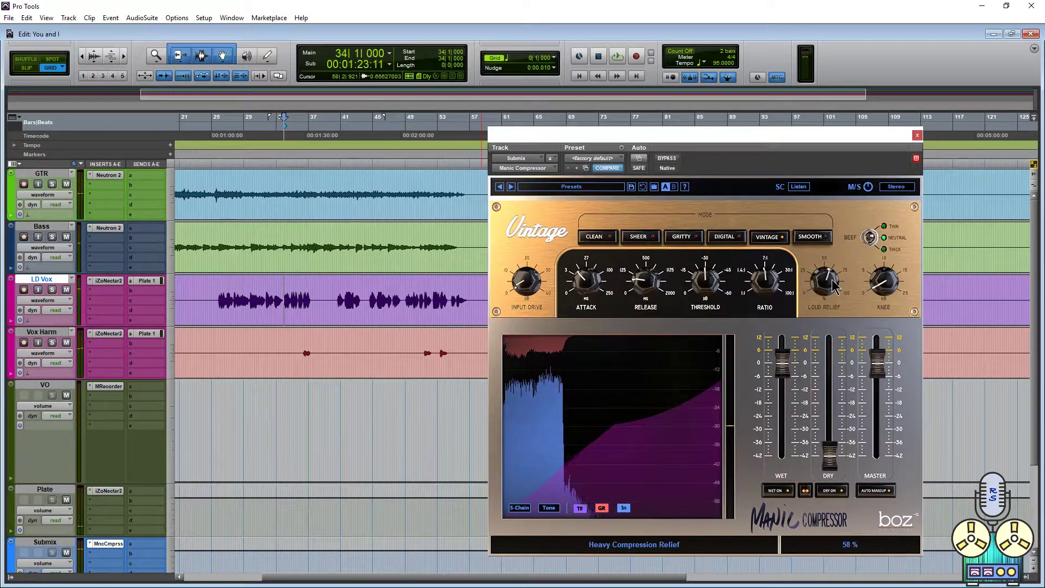
left_click_drag(884, 278, 885, 283)
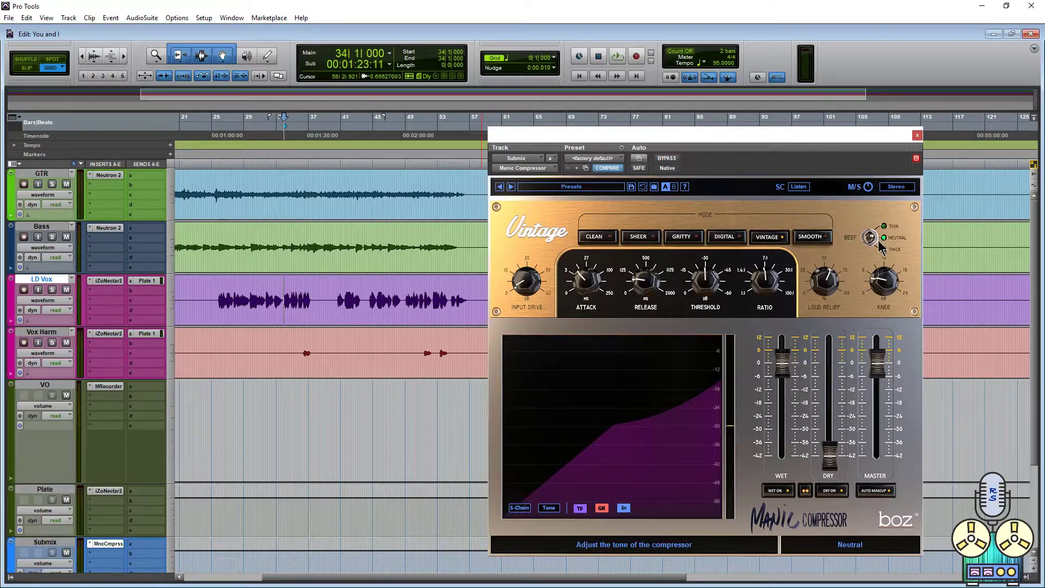
left_click_drag(870, 235, 883, 267)
Audition the submix compressor from fully wet to fully dry and blend its wet level to about -16.65 dB.
key("space")
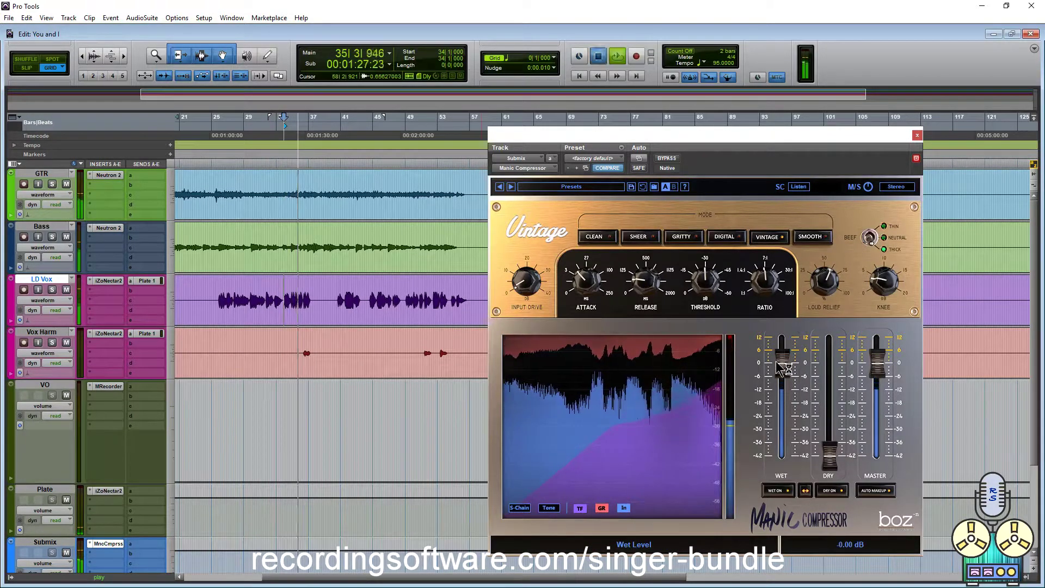
left_click_drag(784, 369, 784, 456)
key("space")
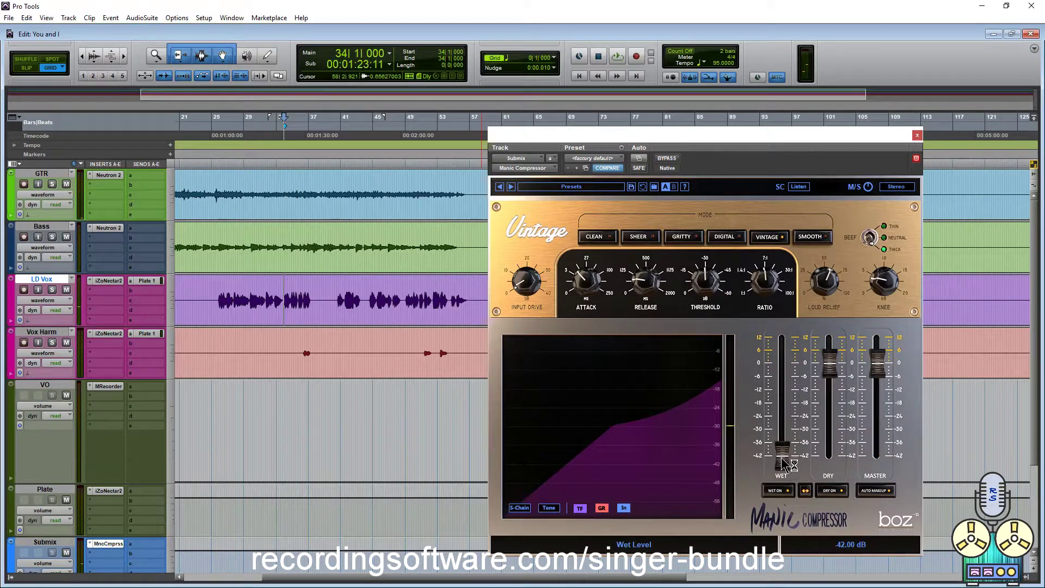
mouse_move(784, 463)
left_mouse_down()
mouse_move(791, 402)
mouse_move(788, 459)
left_mouse_up()
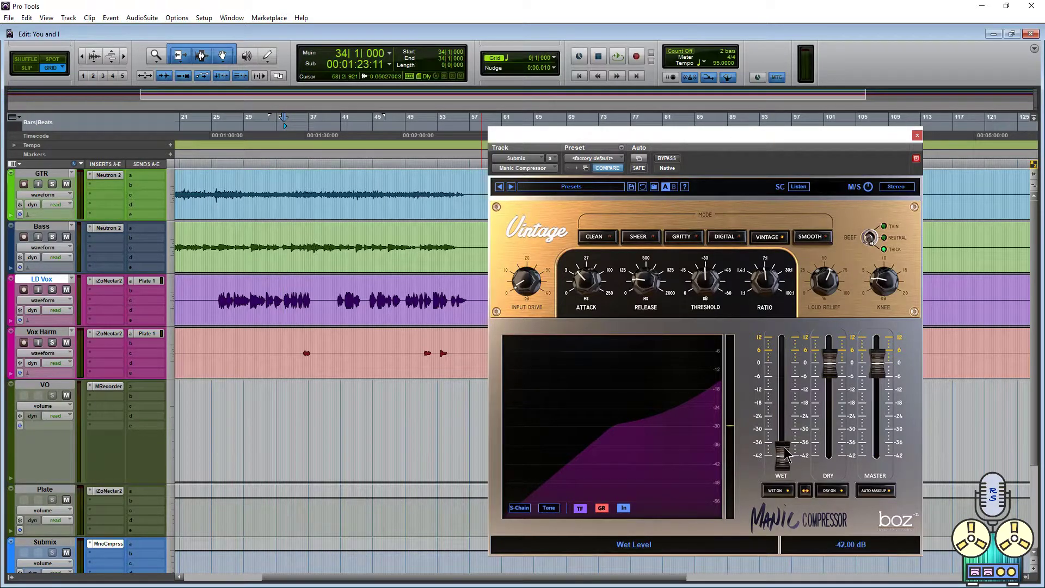
key("space")
left_click_drag(785, 455, 779, 405)
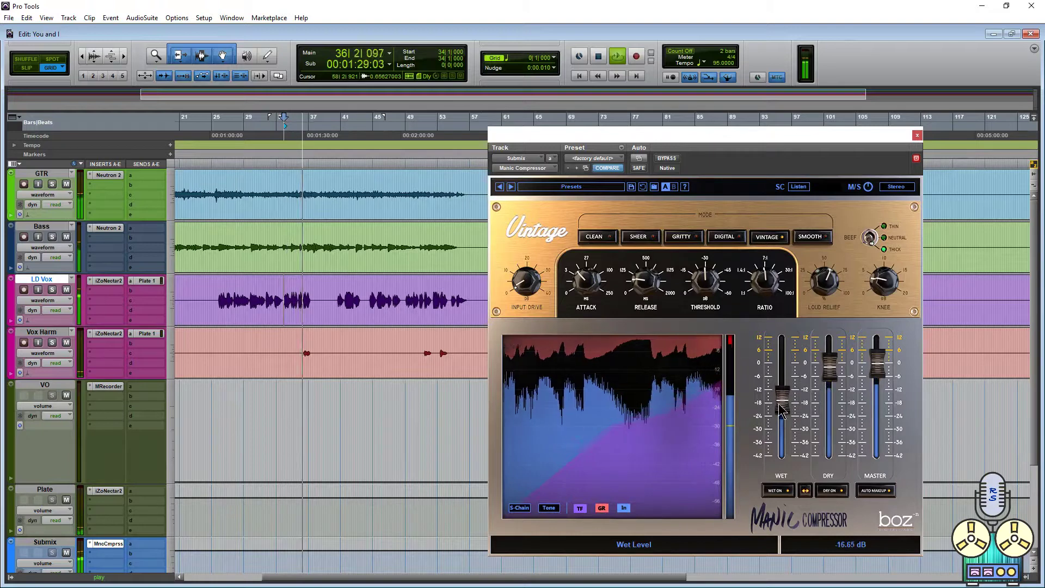
Play the mix from bar 34 and compare the submix with Manic Compressor bypassed and active.
left_click(669, 157)
key("space")
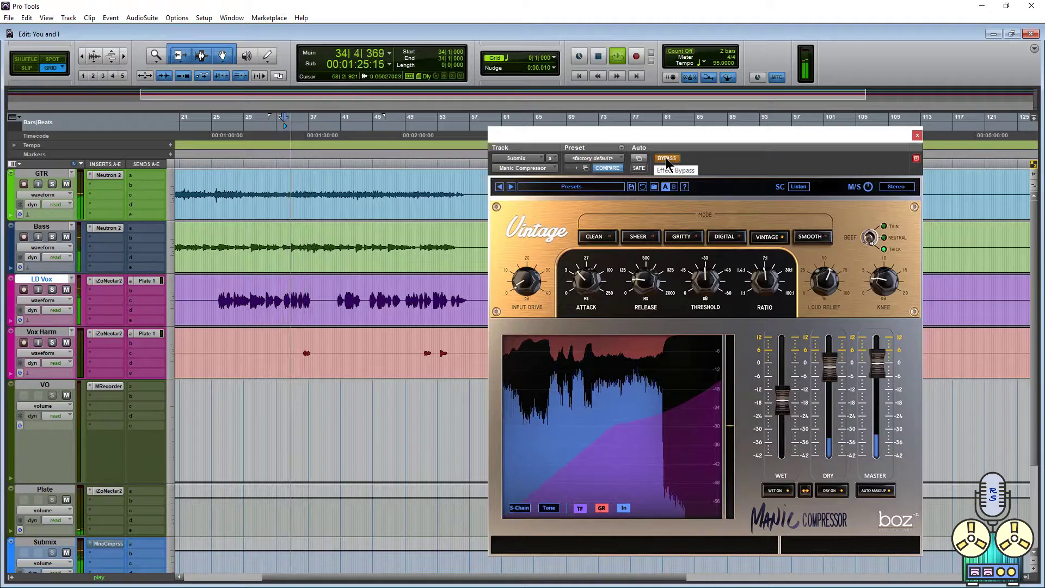
left_click(667, 158)
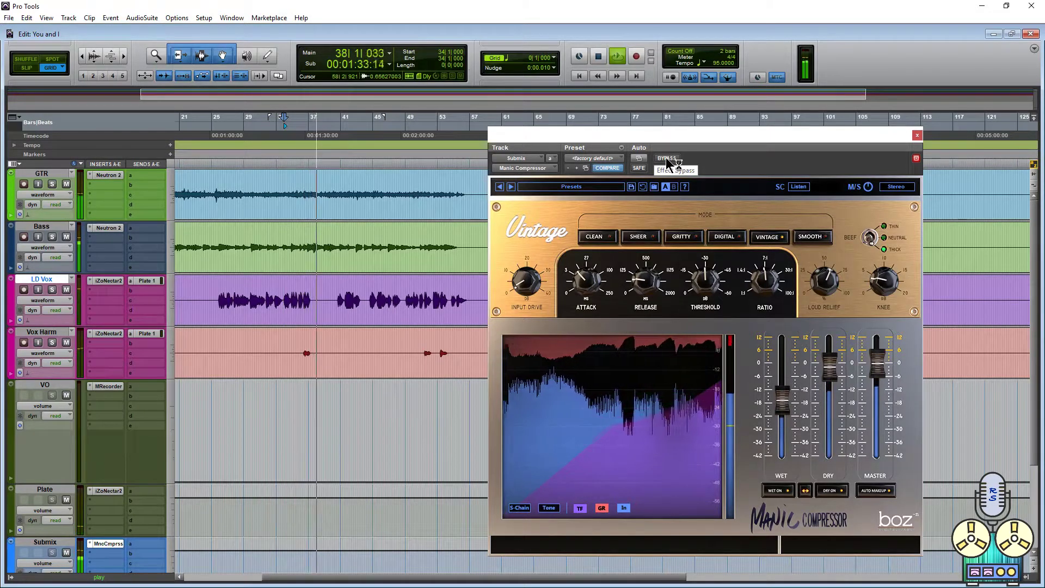
left_click(666, 159)
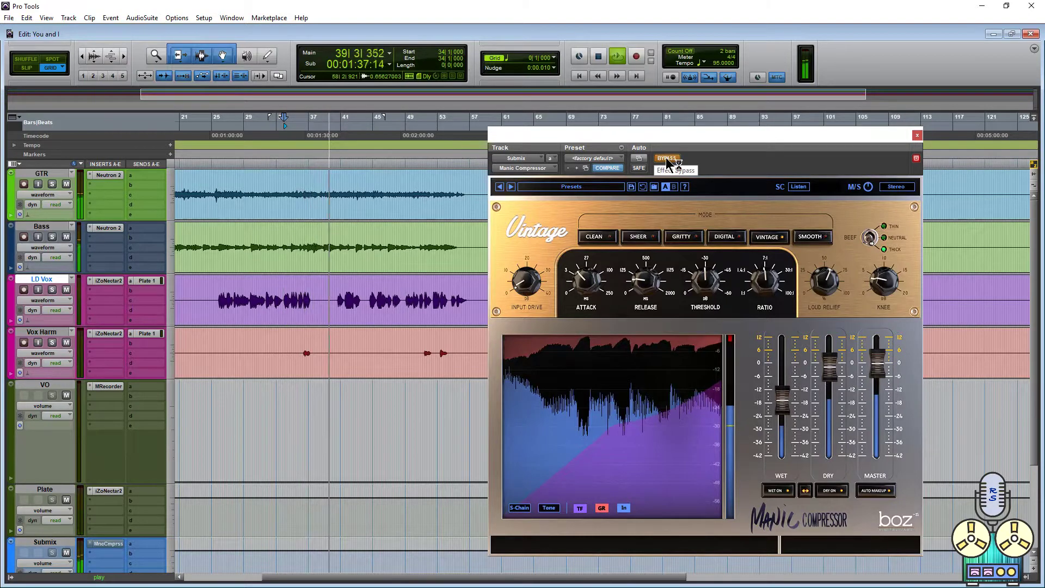
left_click(666, 159)
key("space")
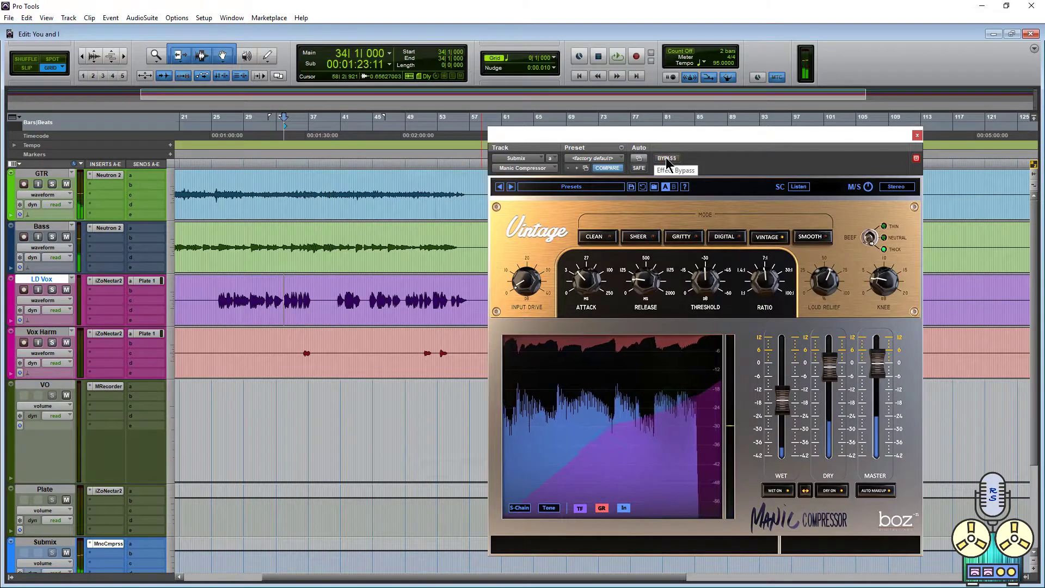